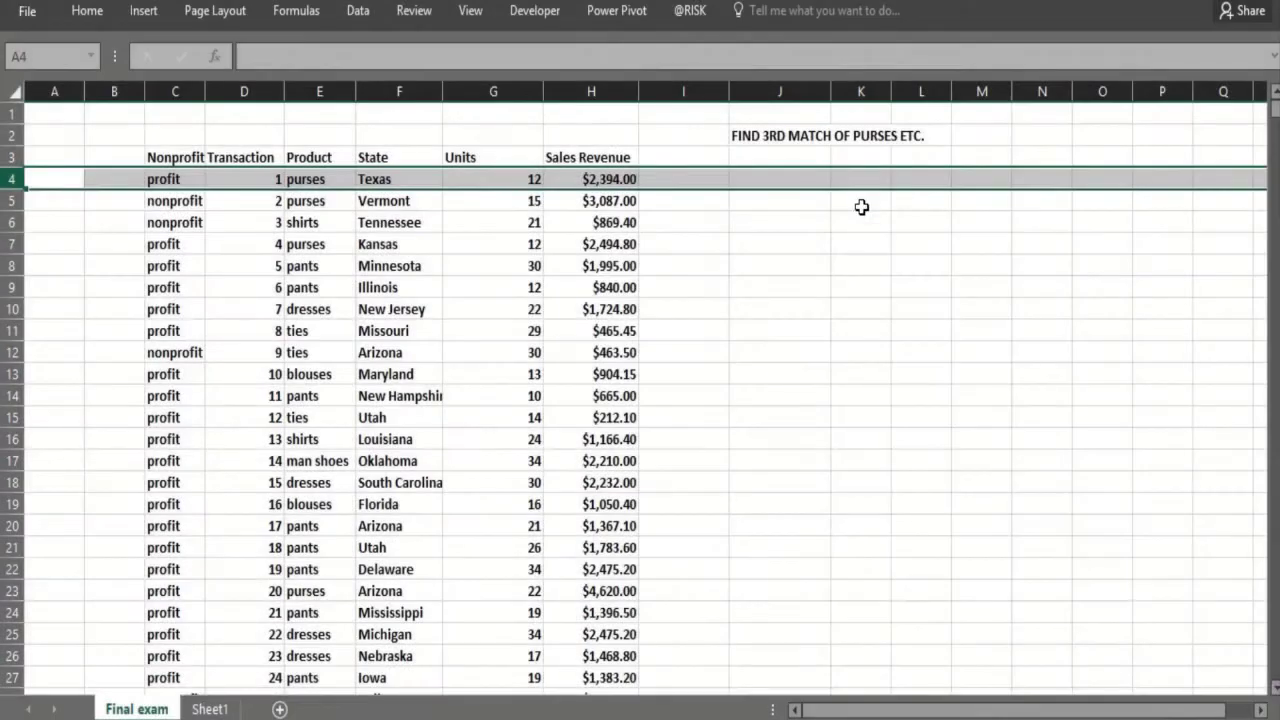
Enter the formula =MATCH("SHIRTS",E4:E6457,0) in cell K4 to locate the first shirts entry in the Product column
left_click(851, 214)
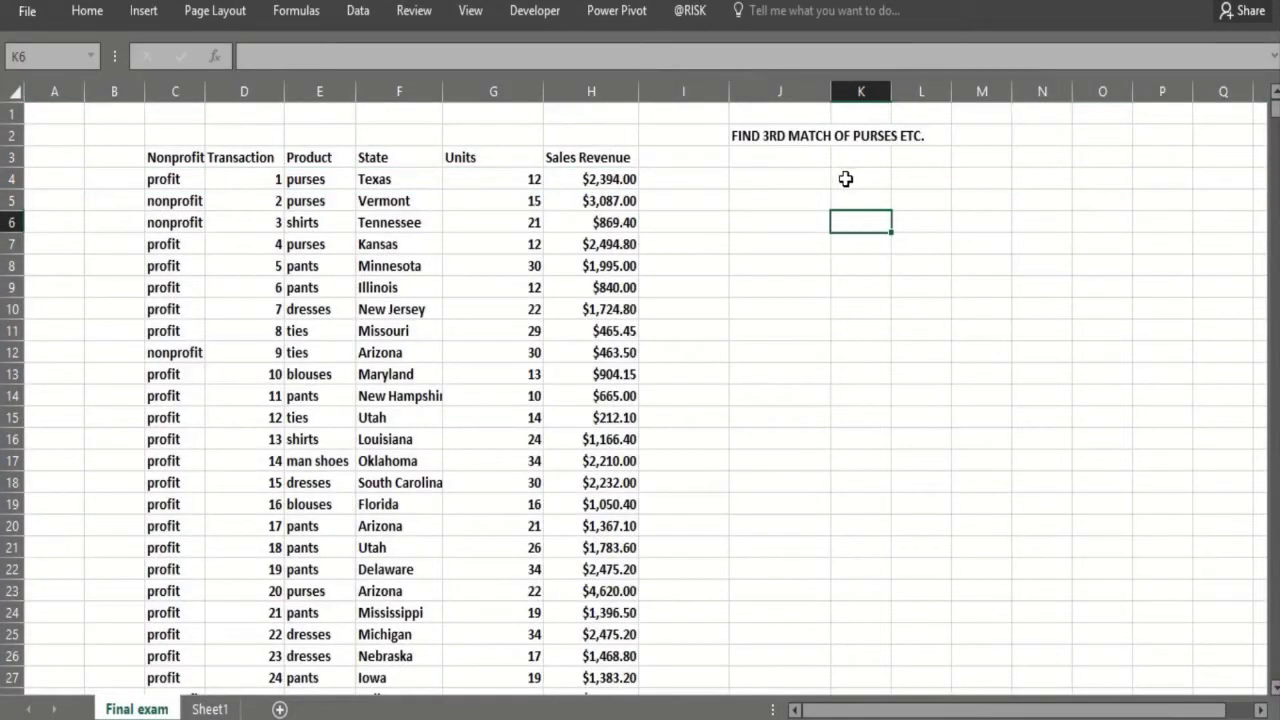
left_click(845, 179)
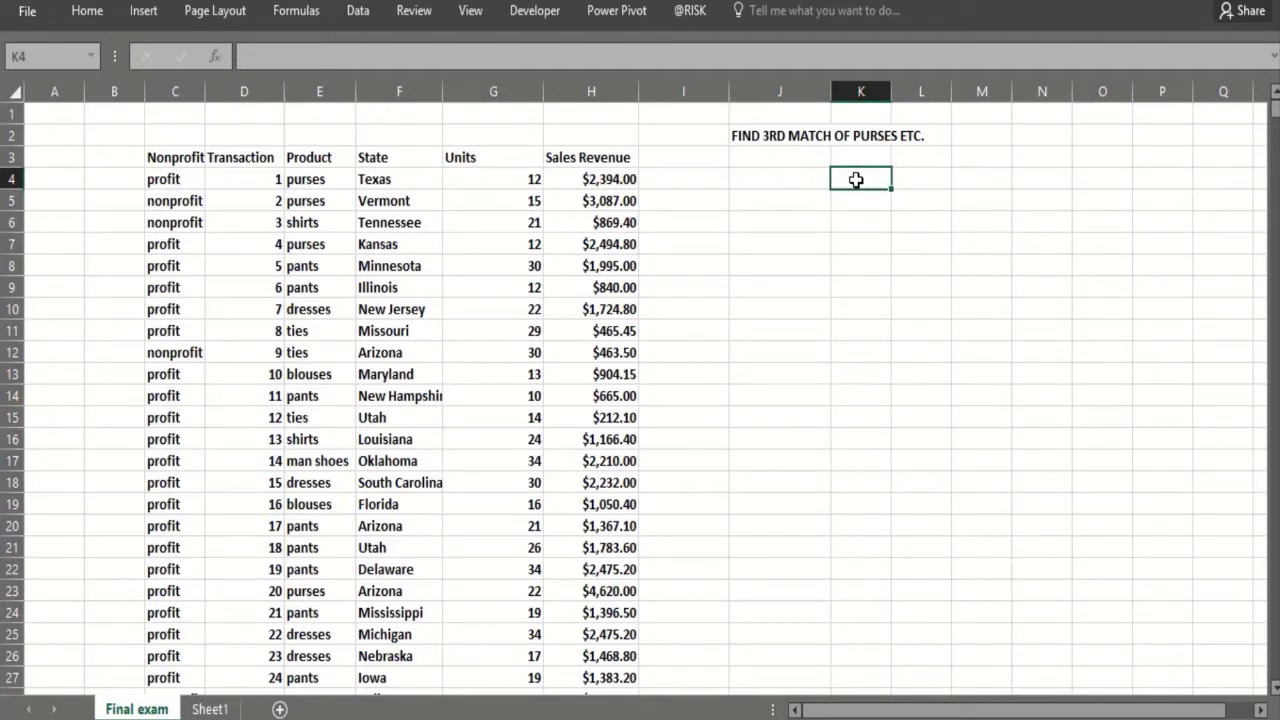
type("=MTACH")
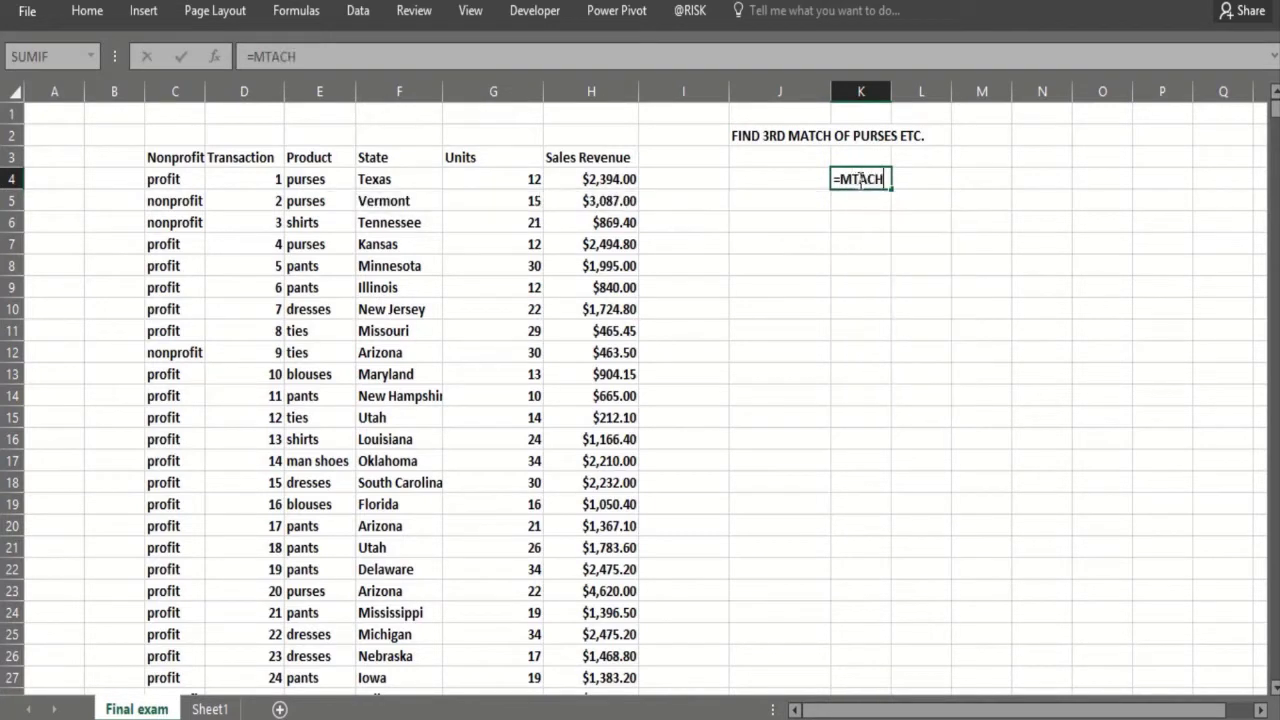
key("BackSpace")
key("BackSpace")
key("BackSpace")
key("BackSpace")
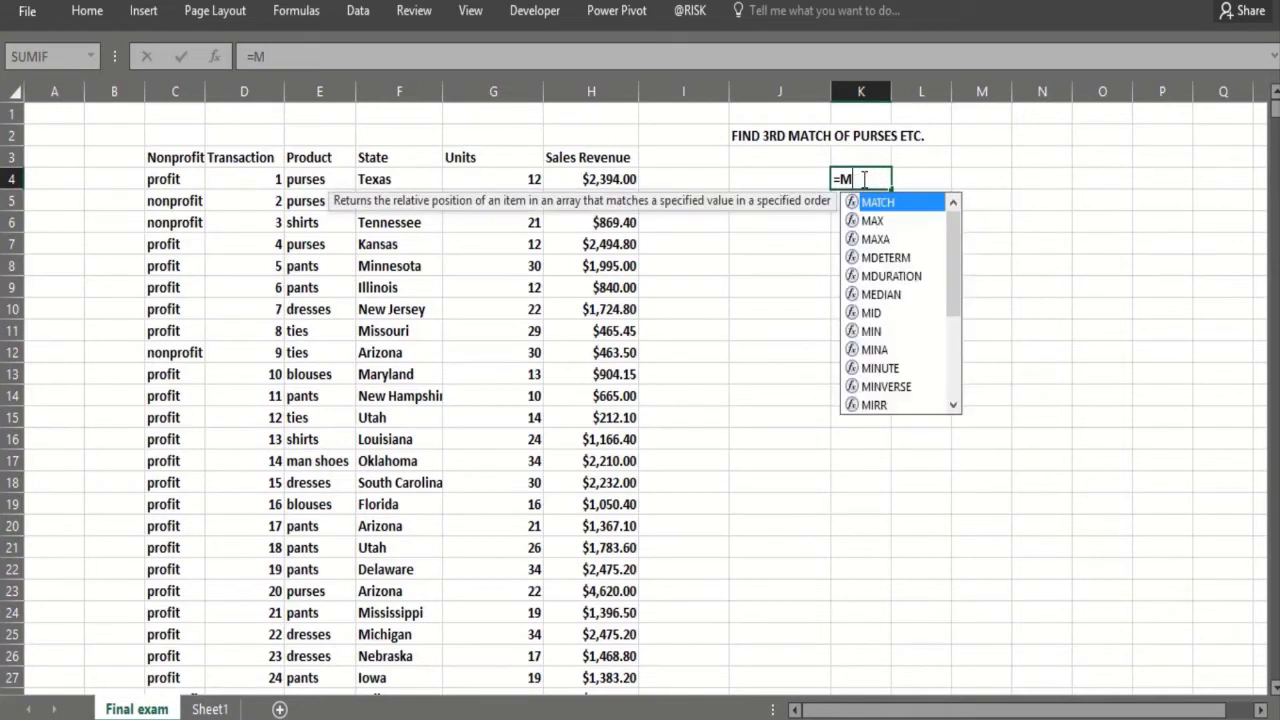
type("ATC")
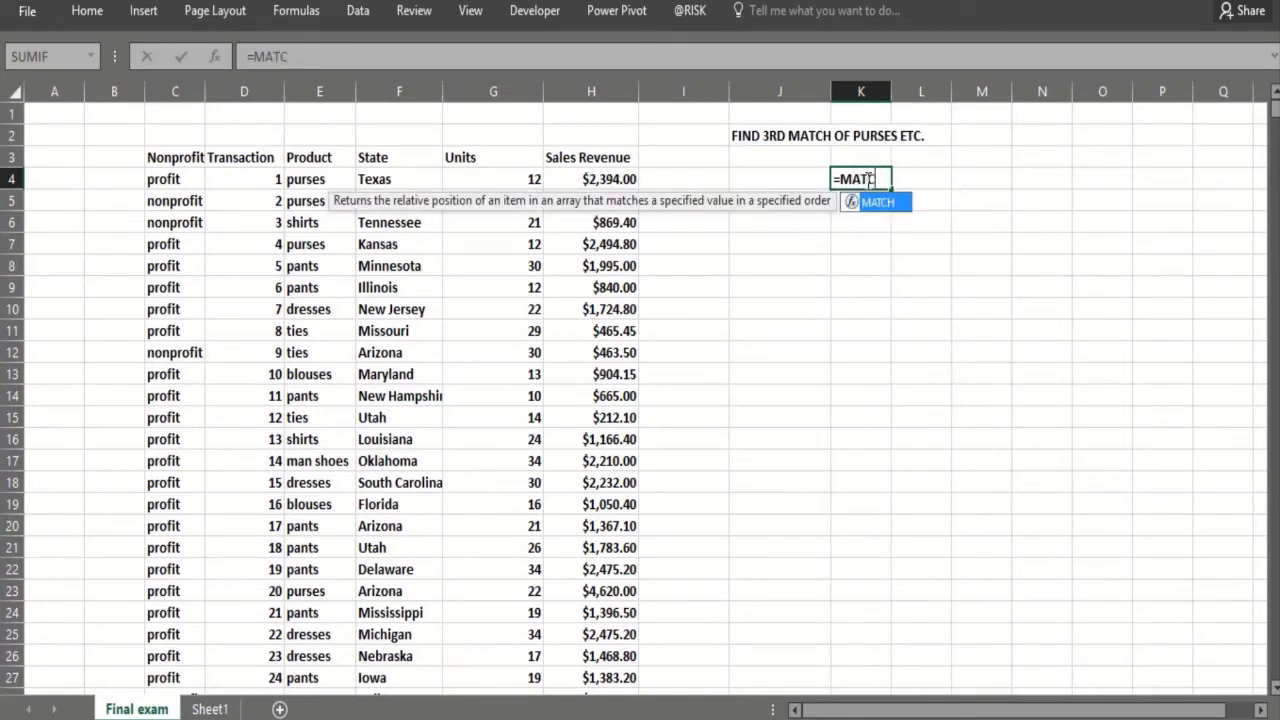
type("H(")
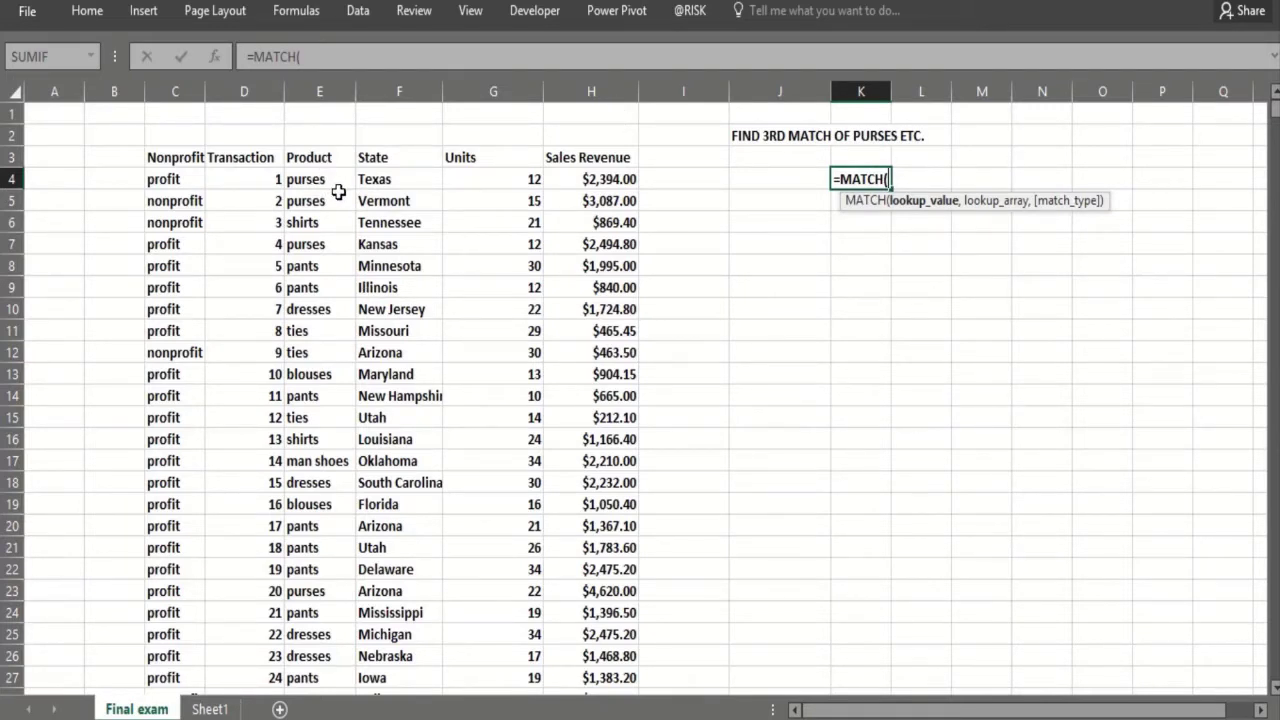
type("\"SHIRTS")
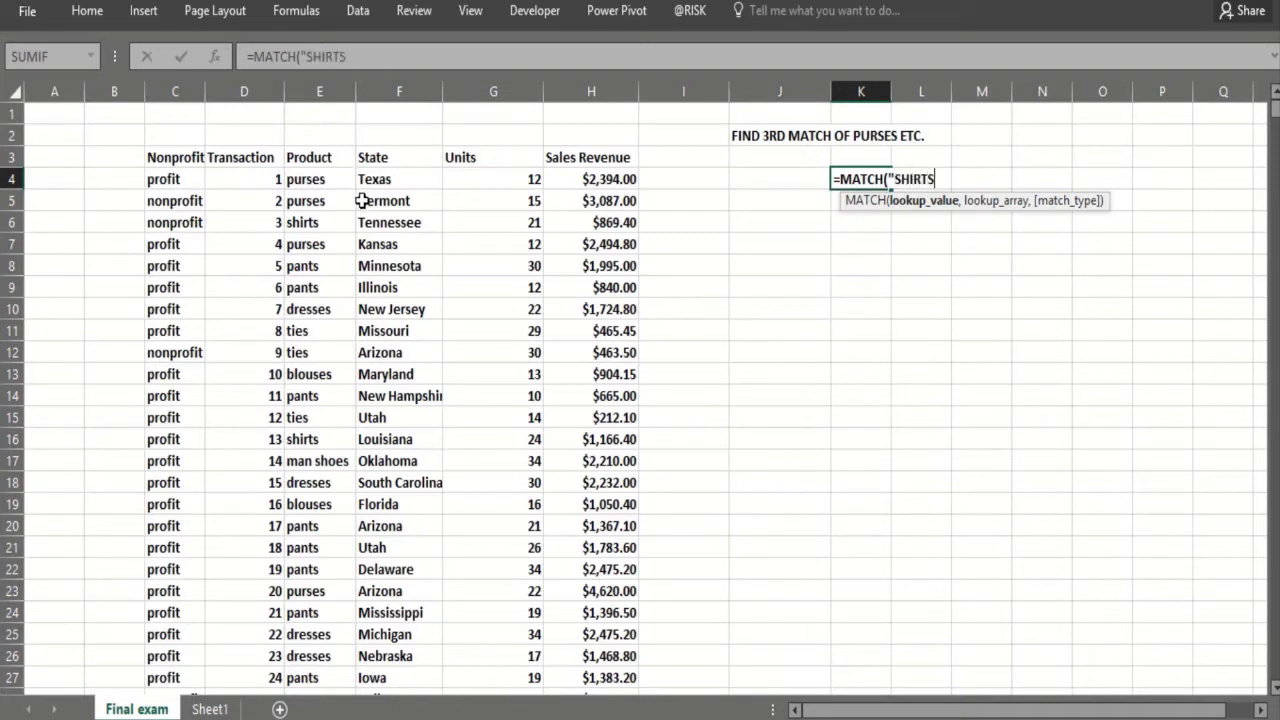
type("\",")
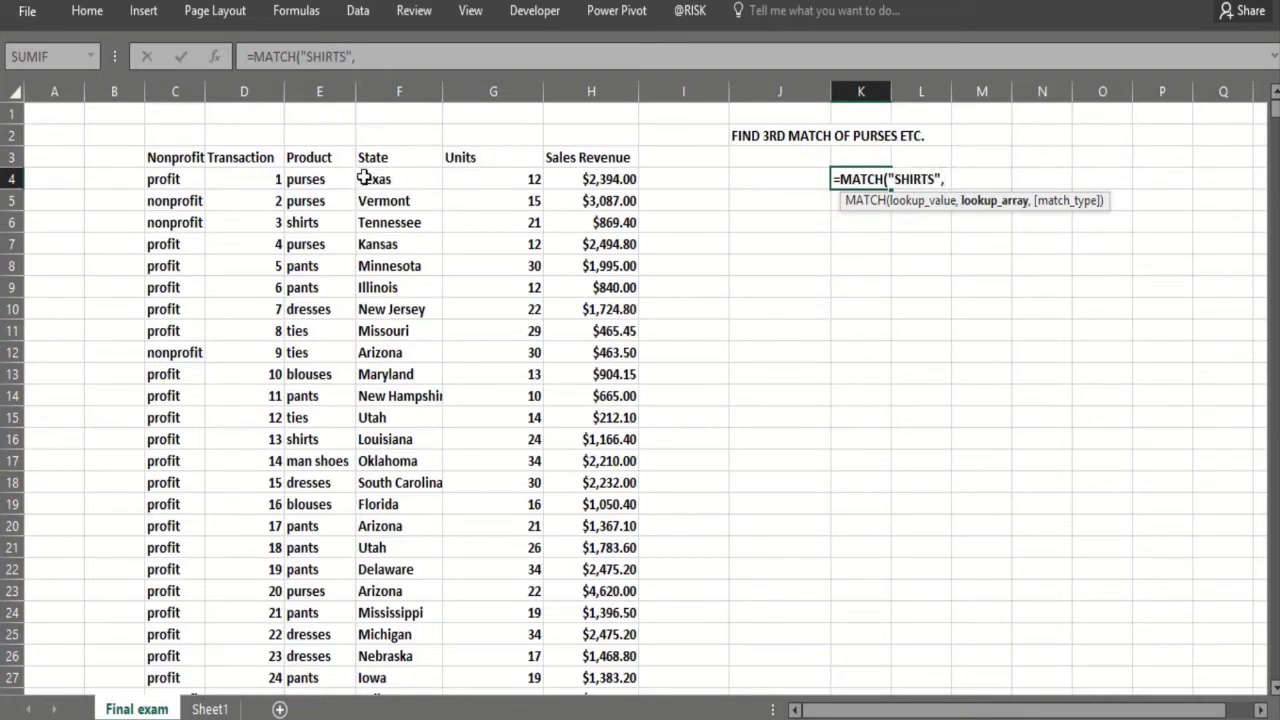
left_click(311, 179)
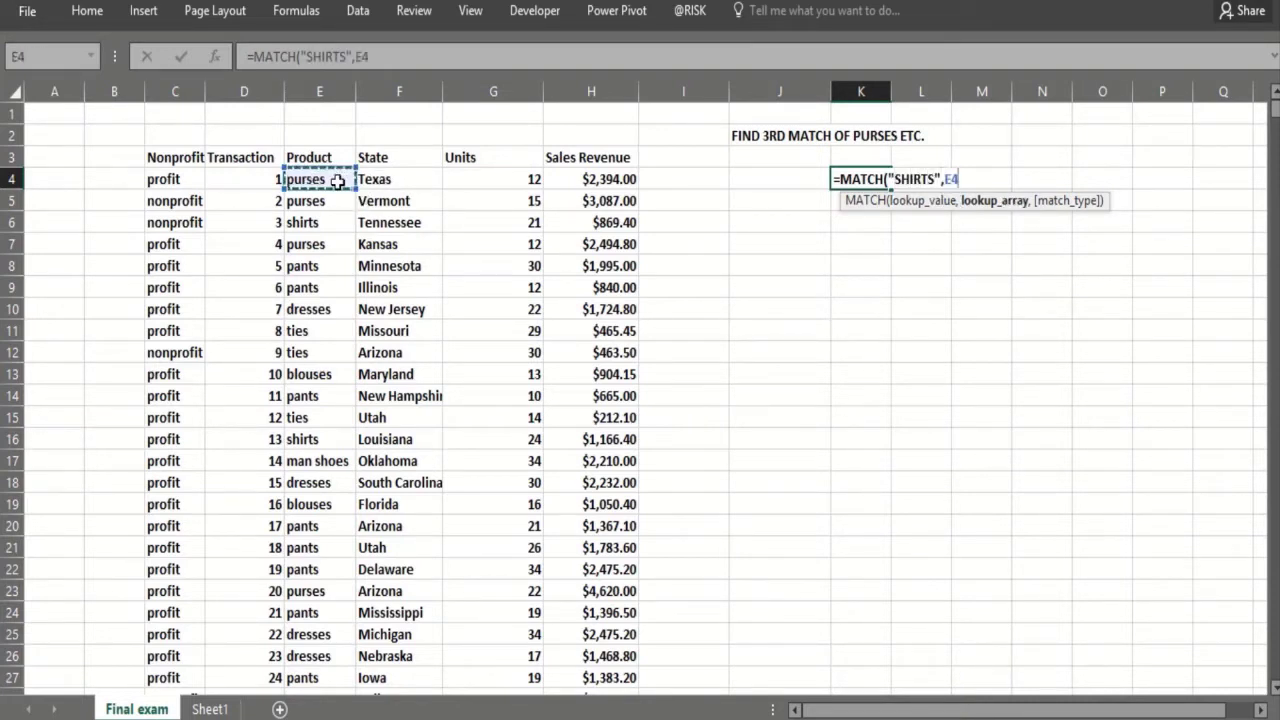
key("ctrl+shift+Down")
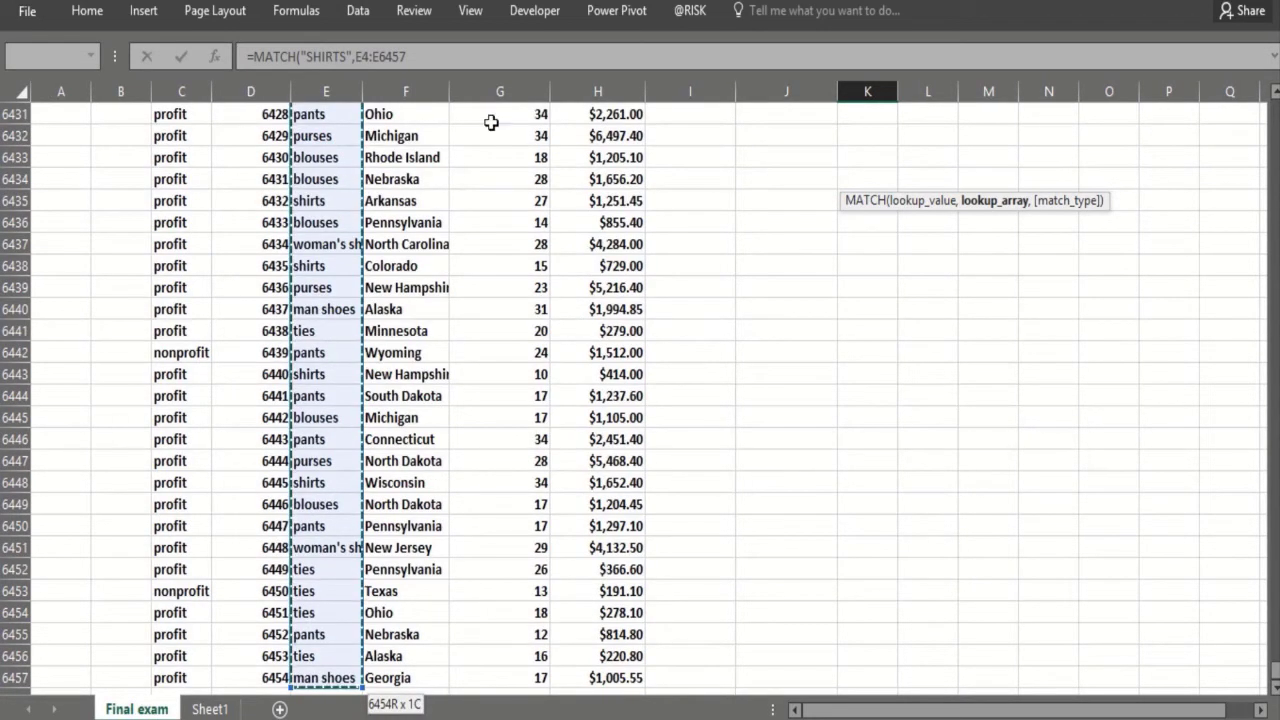
left_click(417, 57)
type(",0")
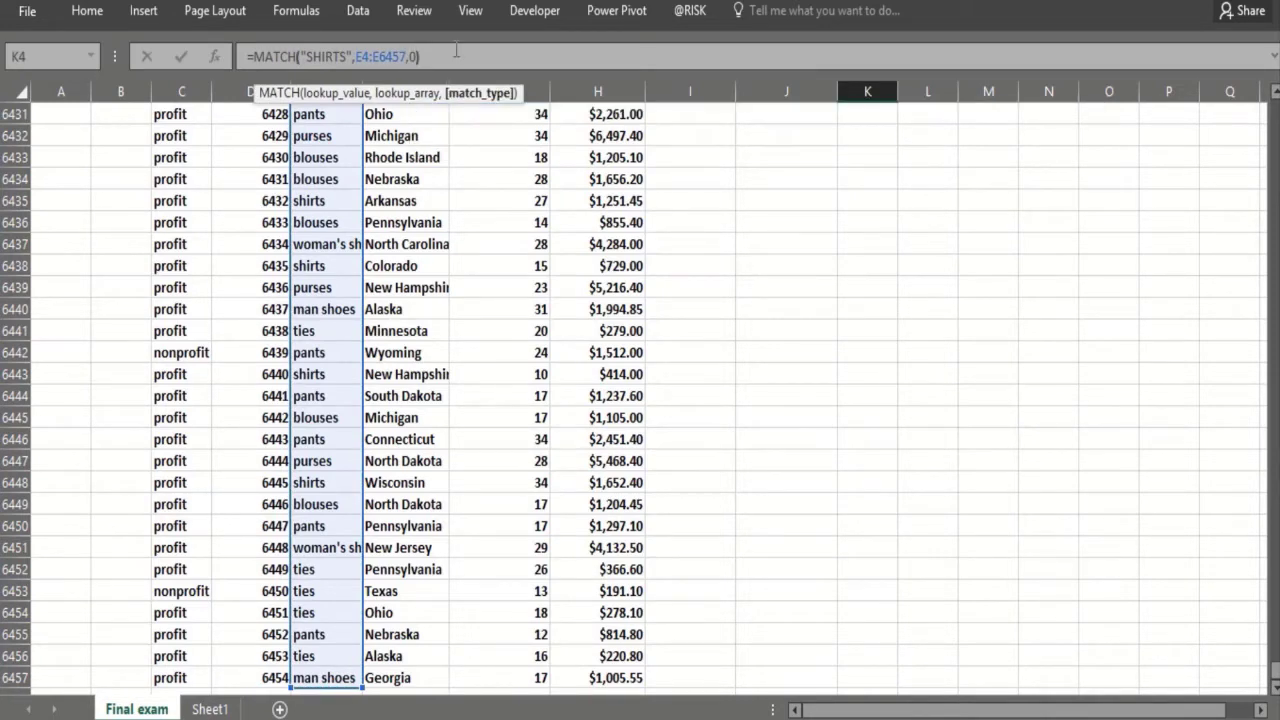
key("Return")
key("Up")
key("Up")
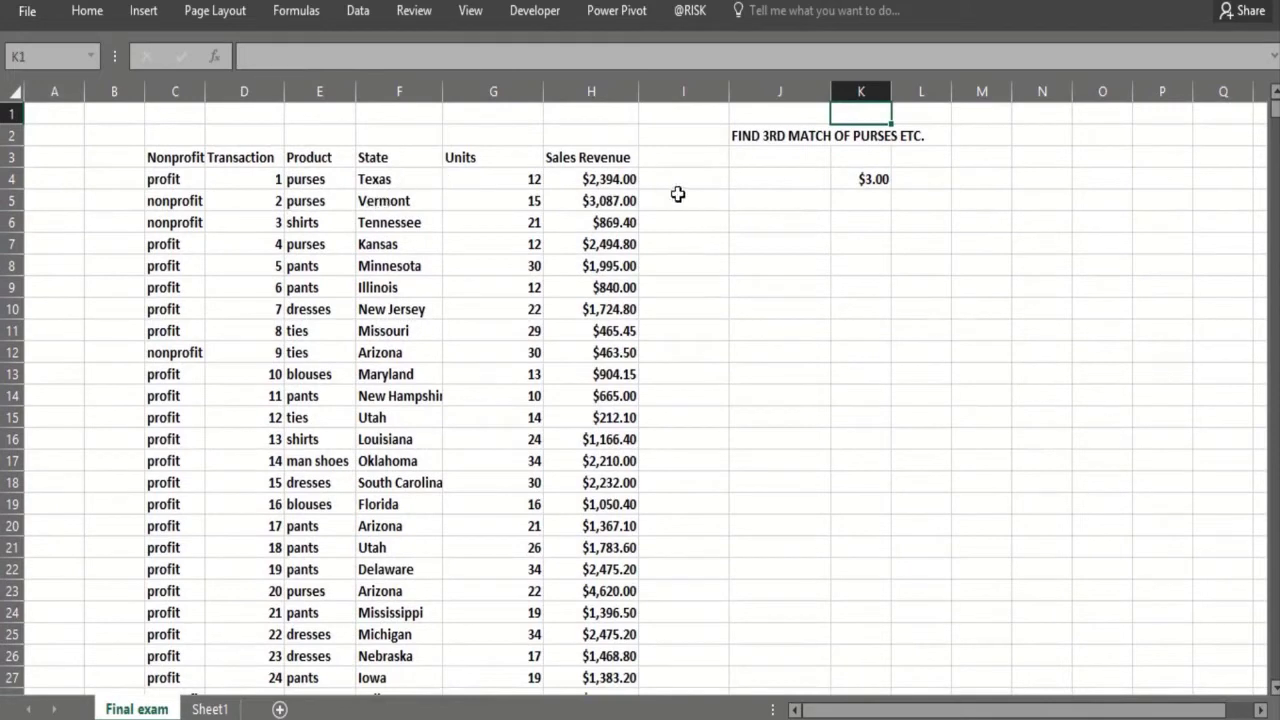
Format cell K4 as Number with 0 decimal places
left_click(855, 178)
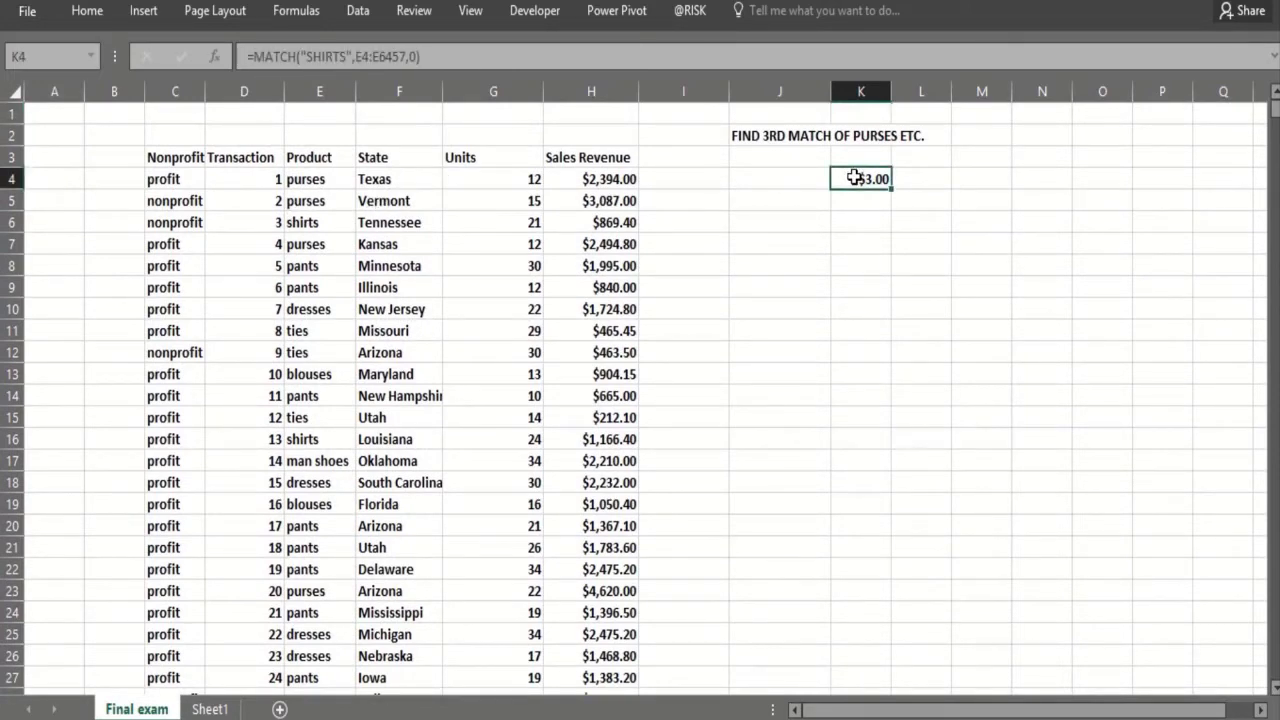
key("ctrl+1")
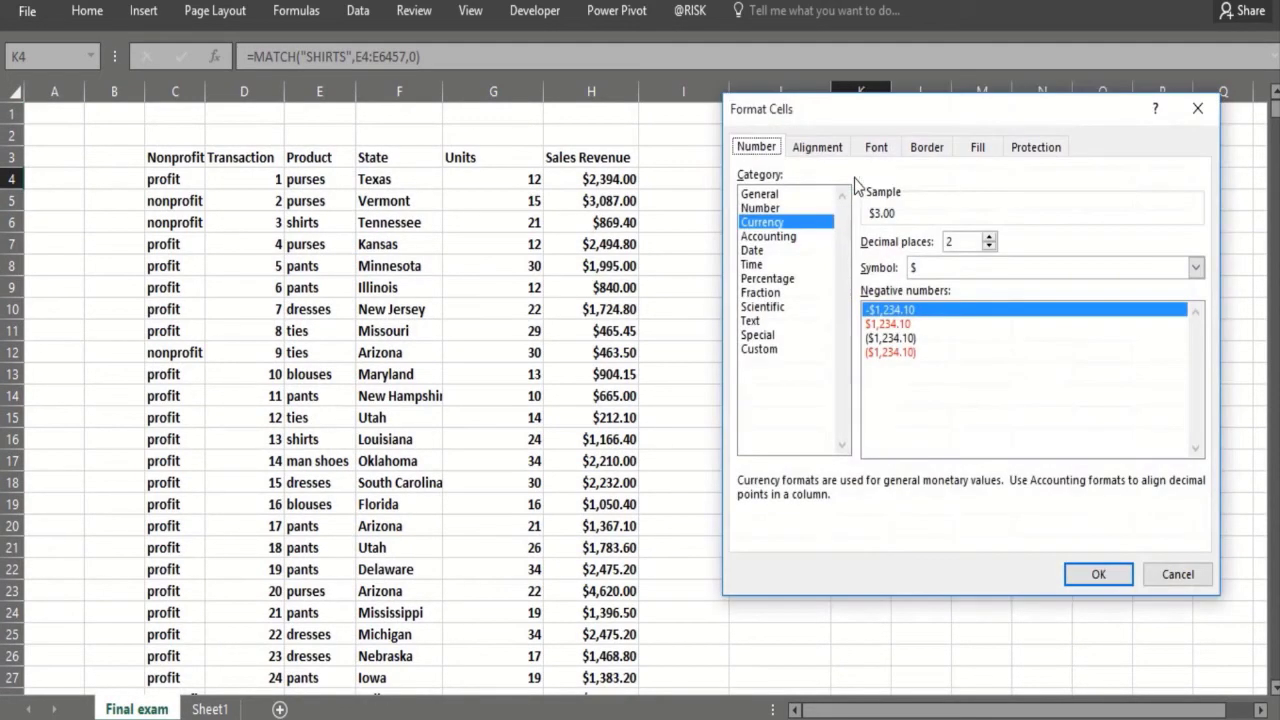
left_click(800, 208)
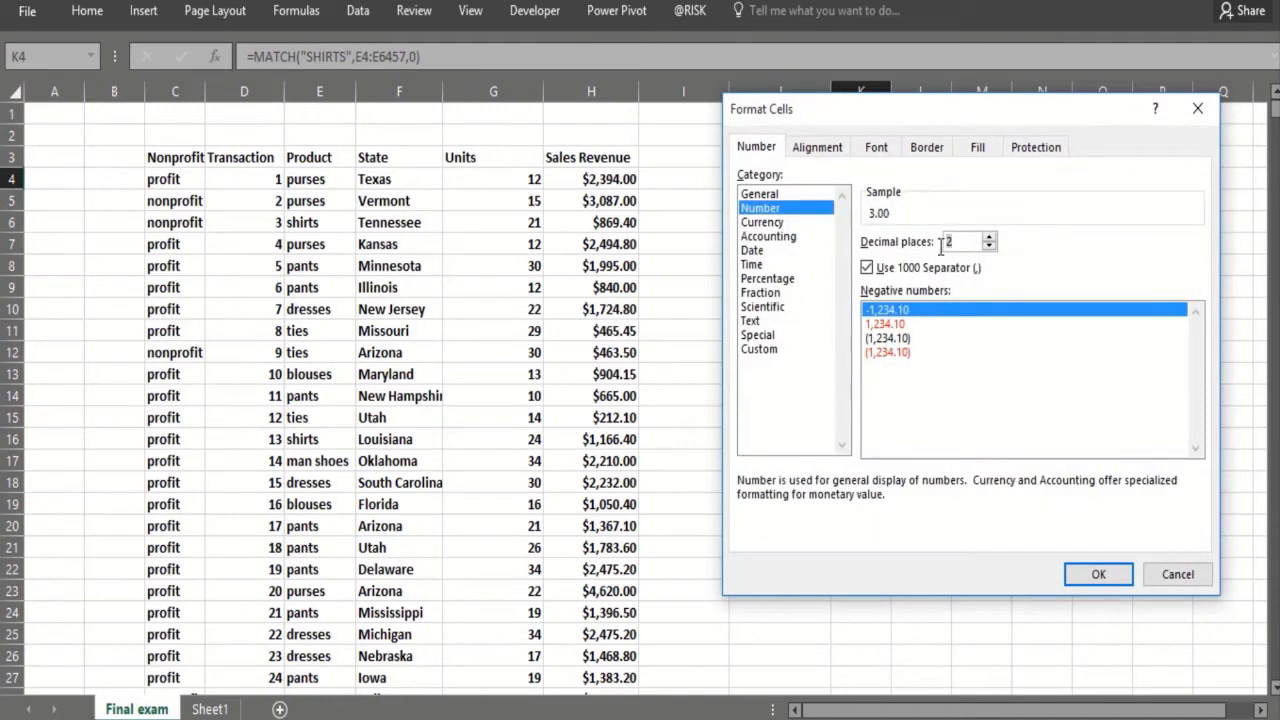
type("0")
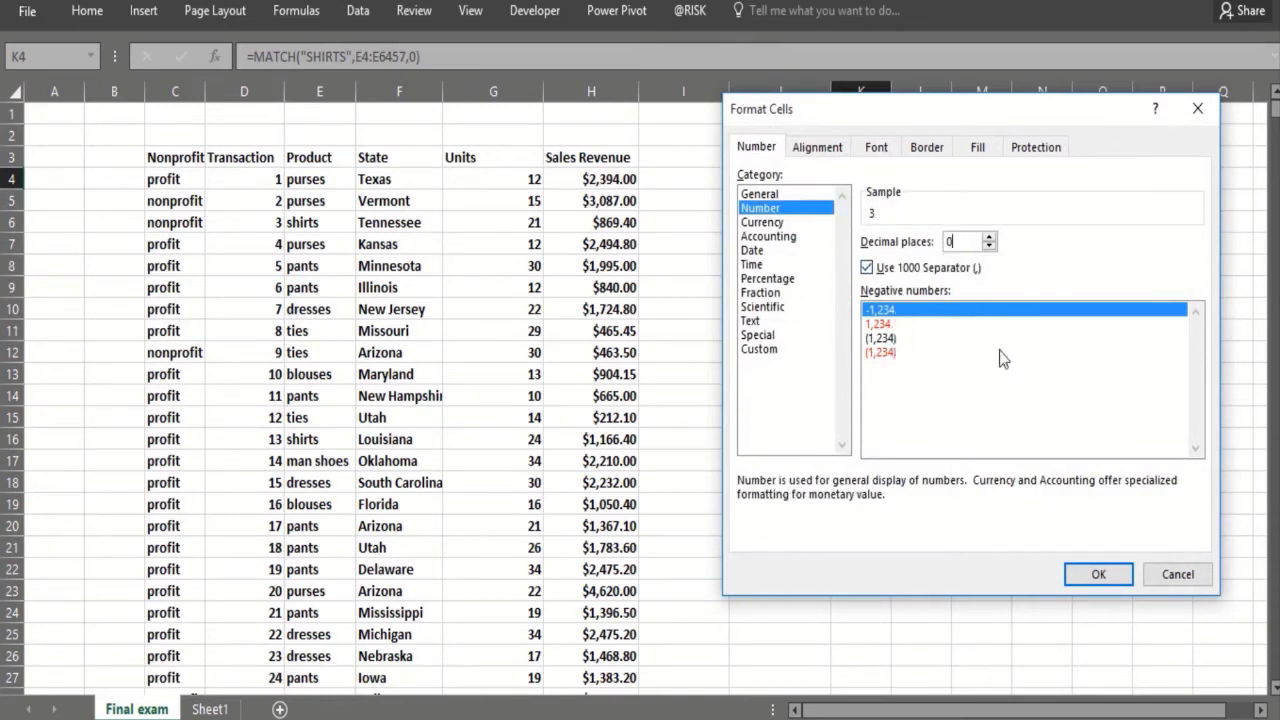
left_click(1098, 574)
key("Return")
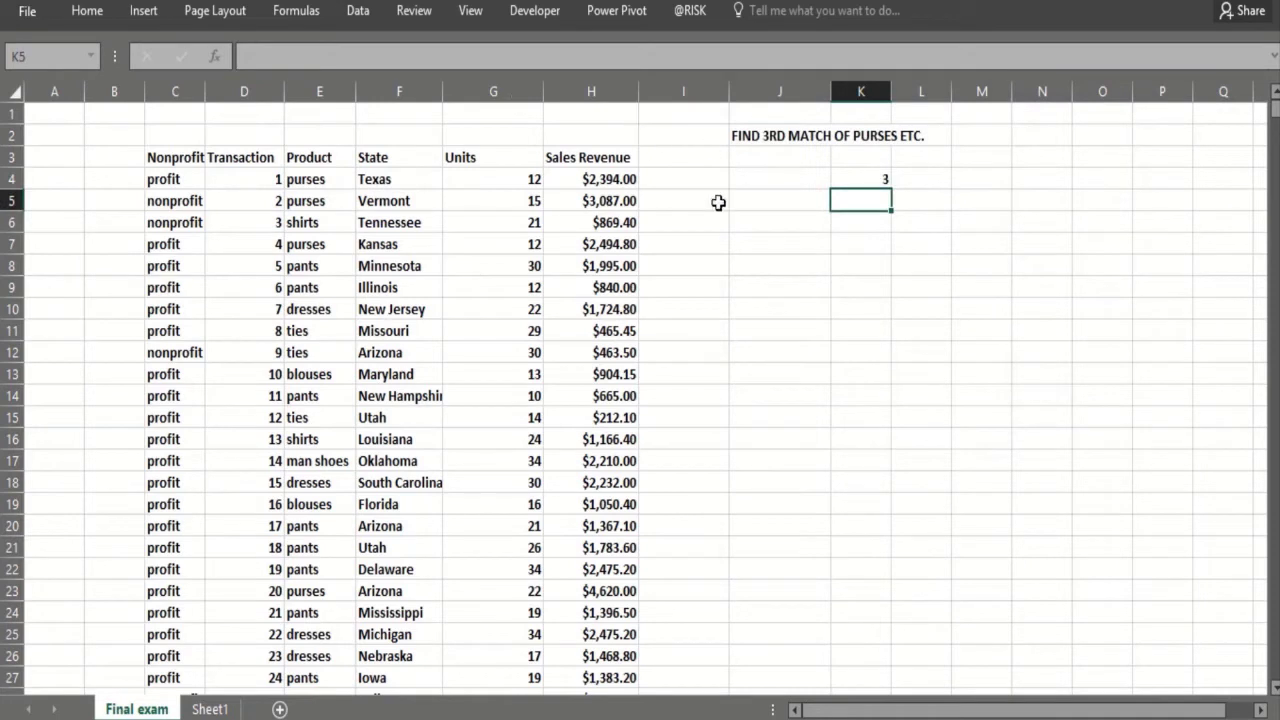
Enter the heading "Product" in cell J7
left_click(755, 245)
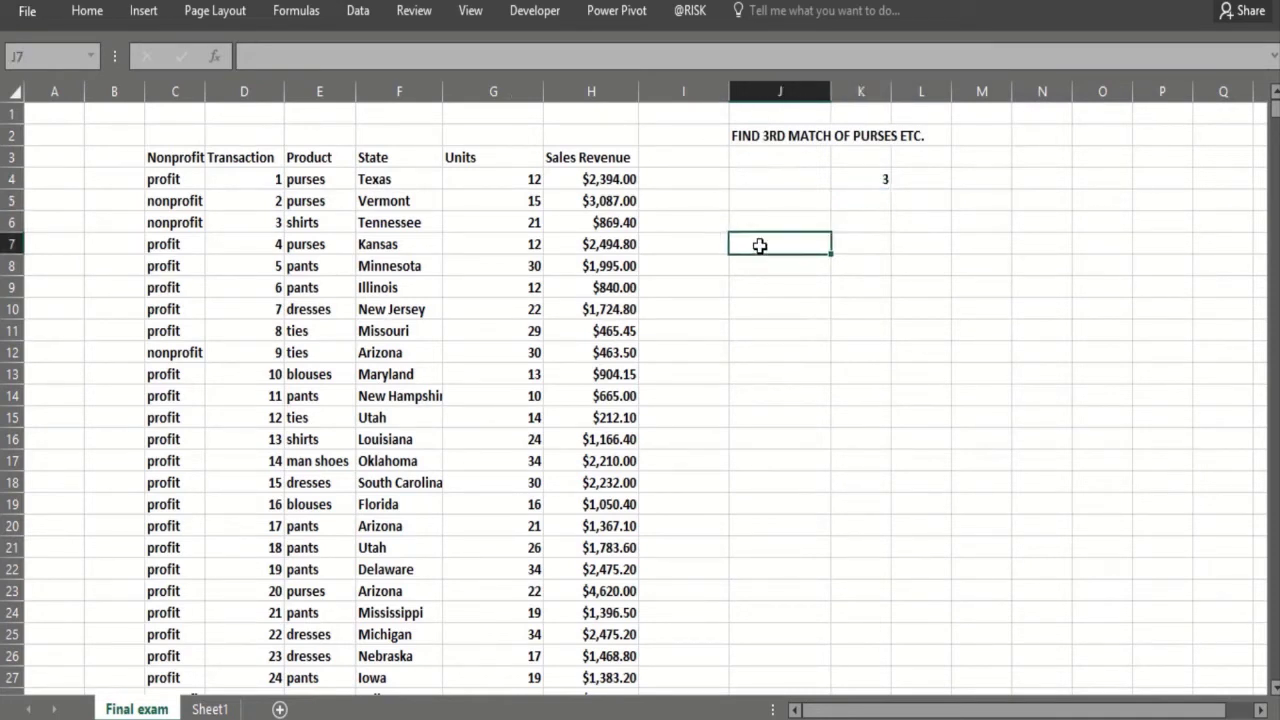
type("pRODUCY")
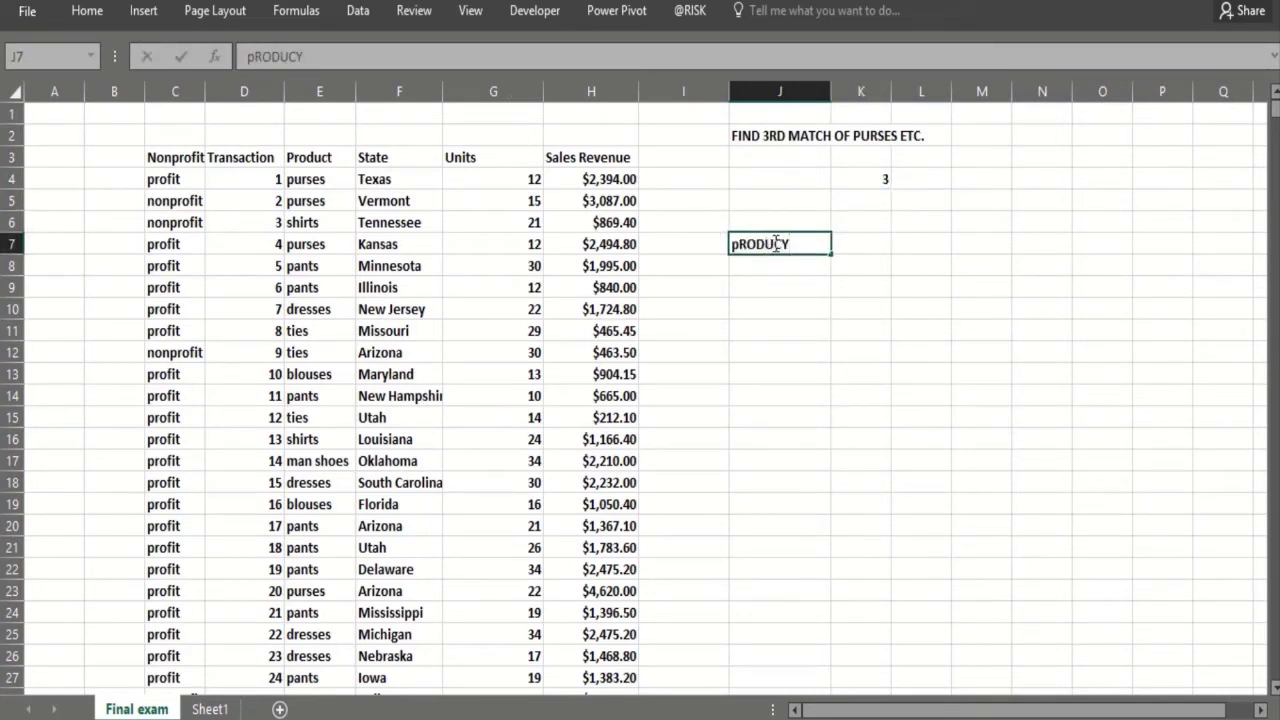
type("T")
key("Left")
key("Left")
key("Left")
key("Left")
key("Left")
key("Left")
key("Left")
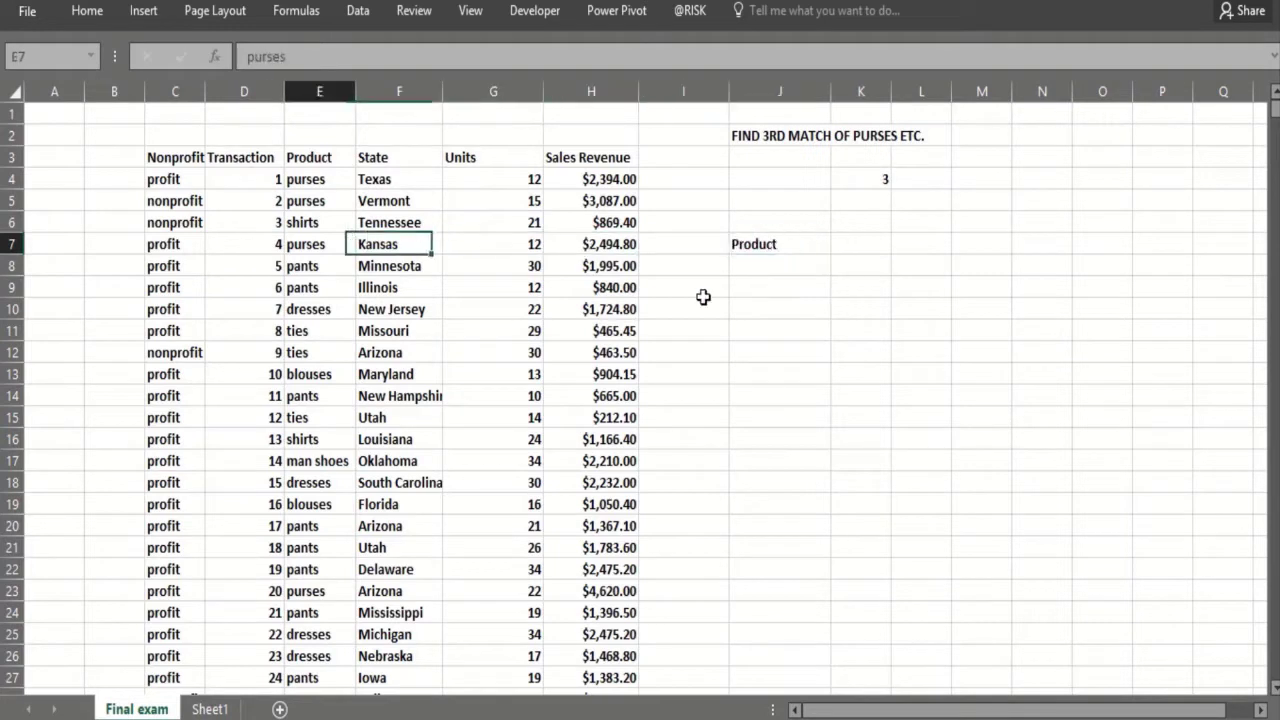
key("Left")
key("Left")
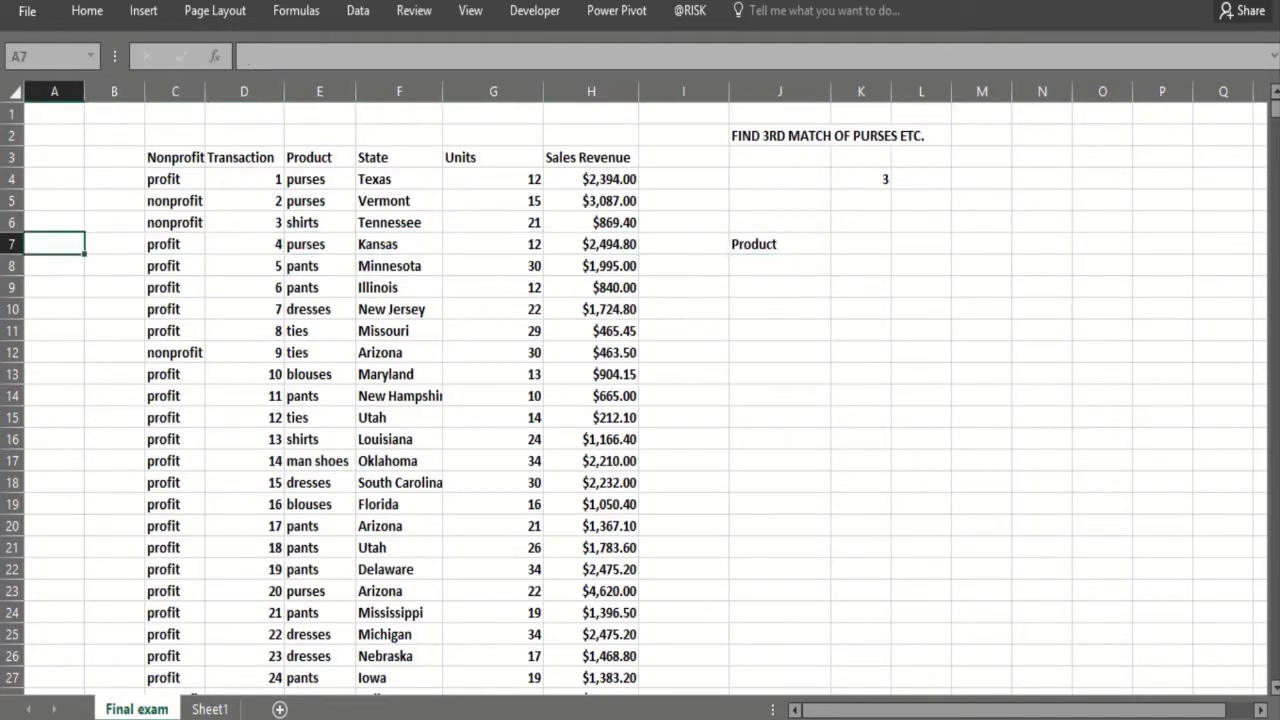
Copy the product names in E11:E18 of Sheet1 and paste them into the Final exam sheet starting at J13
left_click(207, 709)
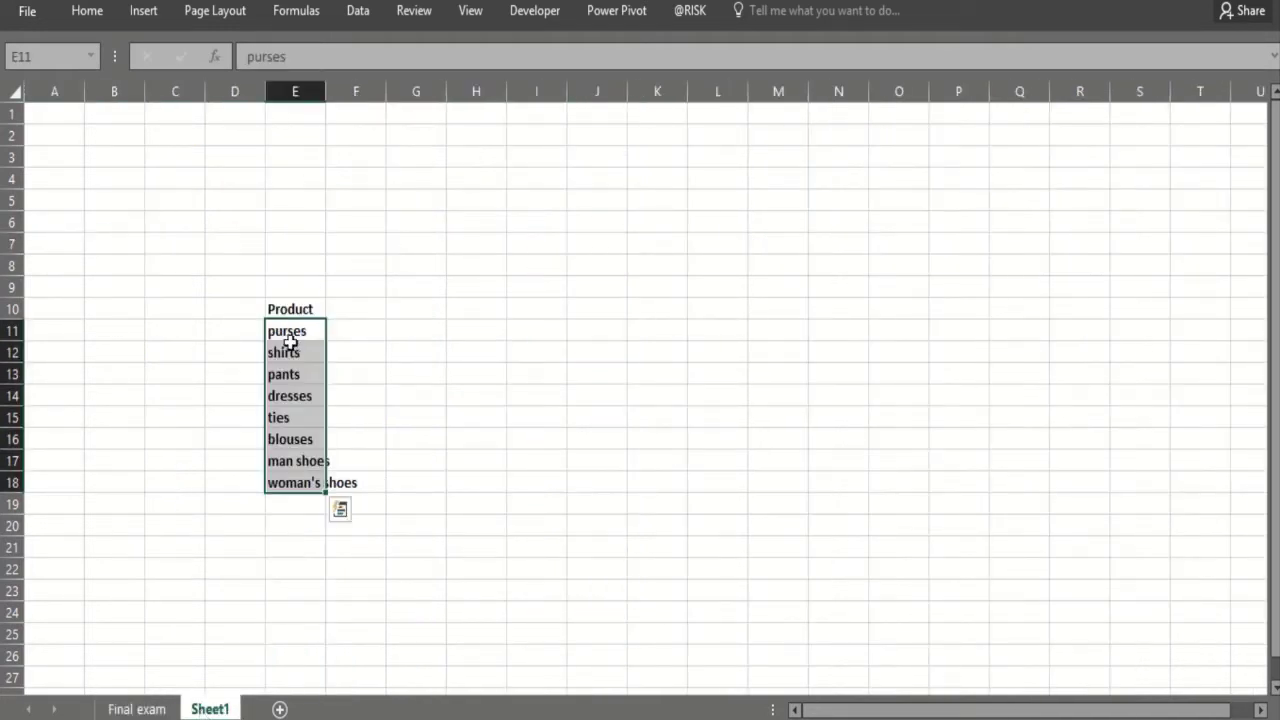
left_click_drag(287, 335, 308, 480)
key("ctrl+c")
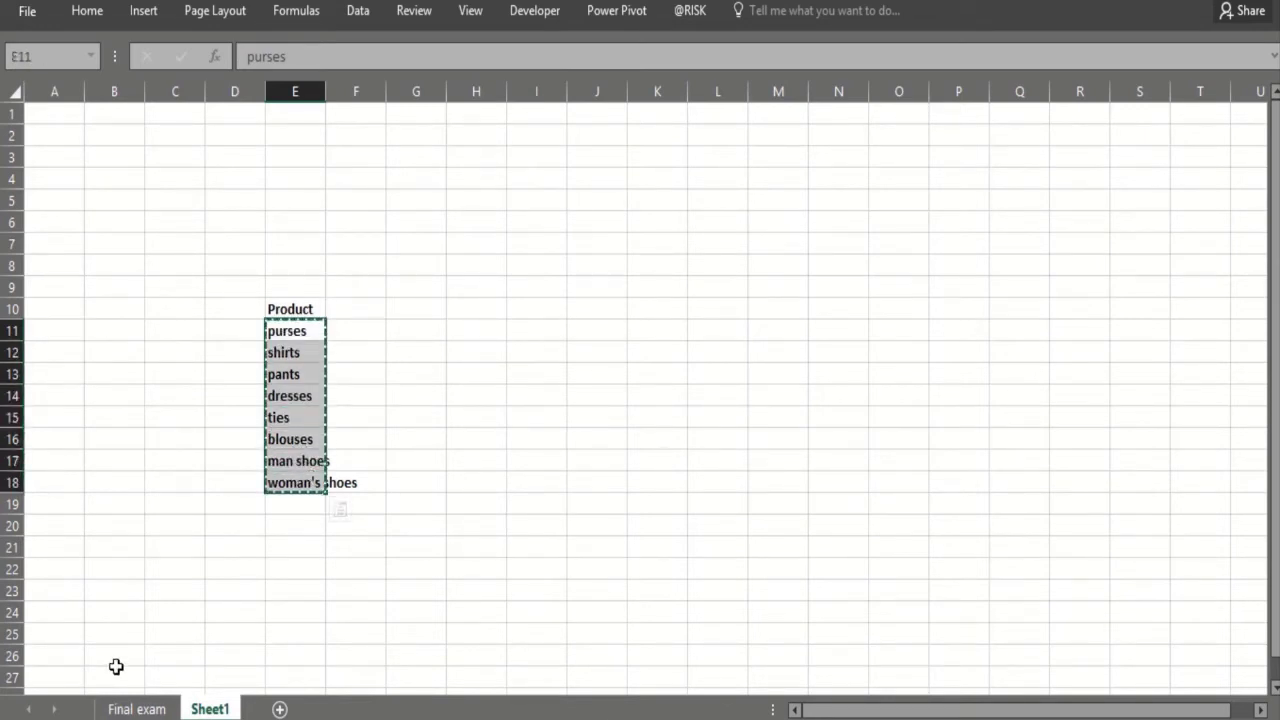
left_click(142, 709)
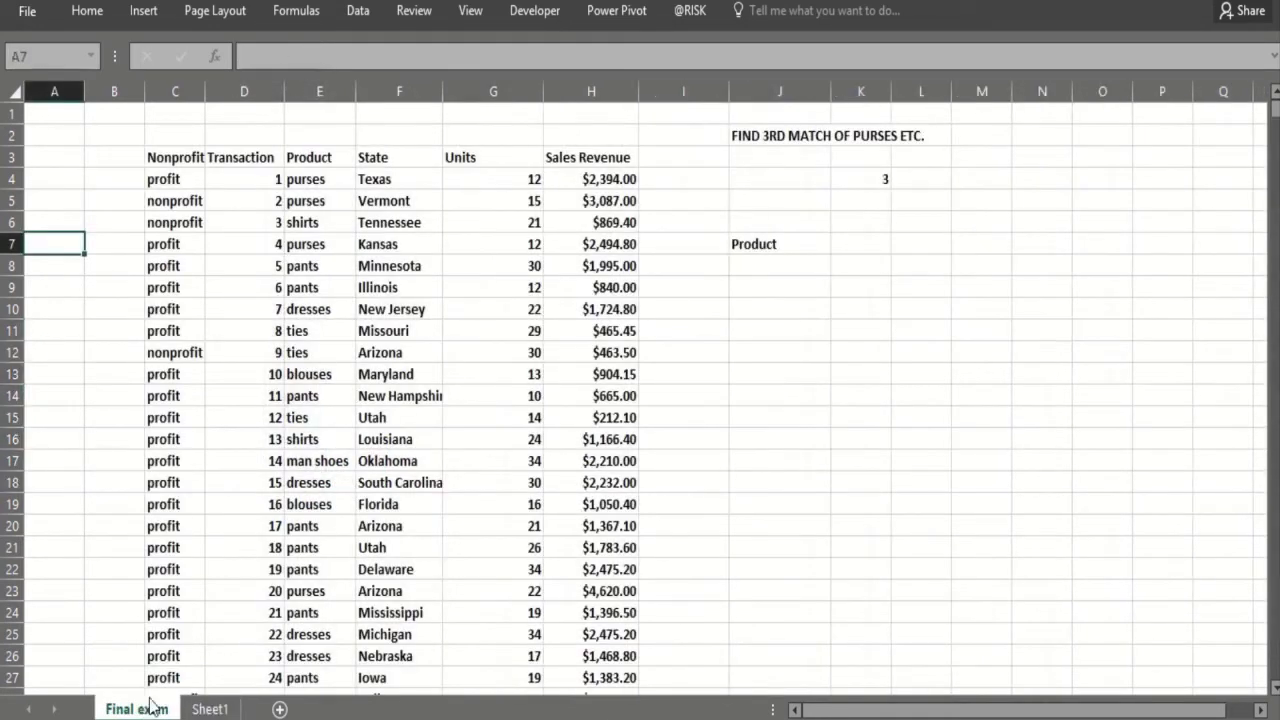
left_click(810, 376)
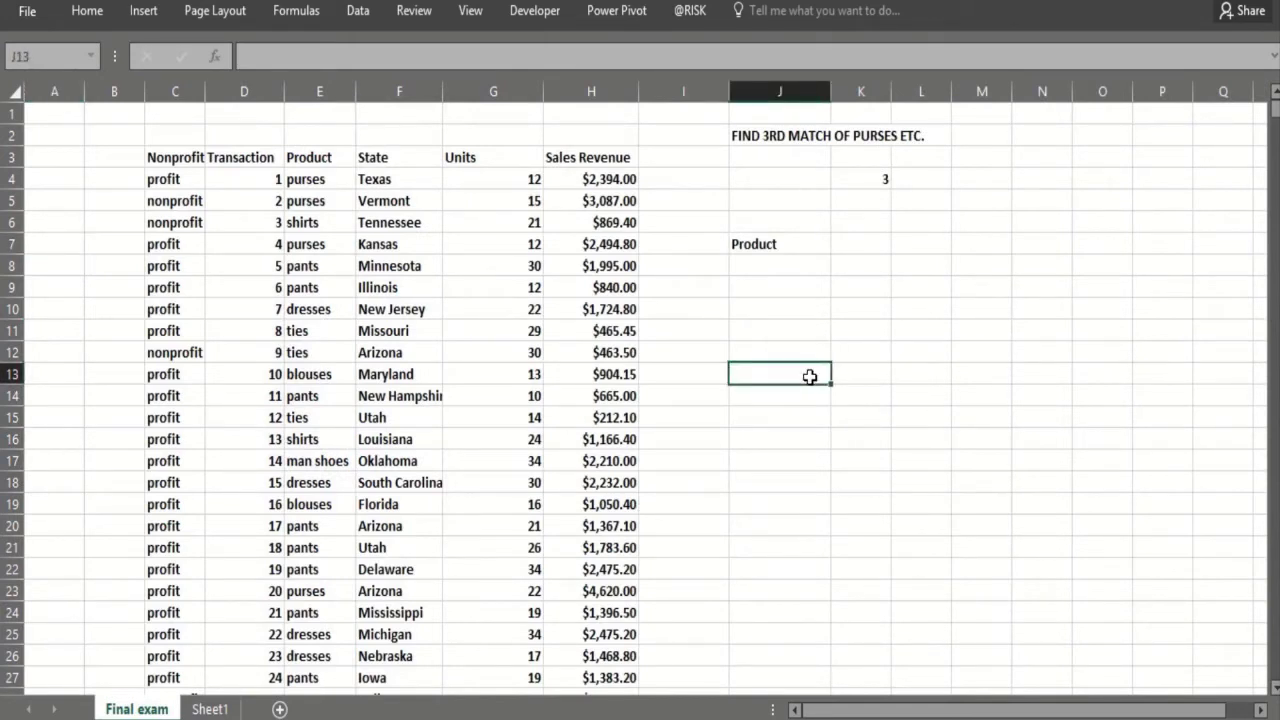
key("ctrl+v")
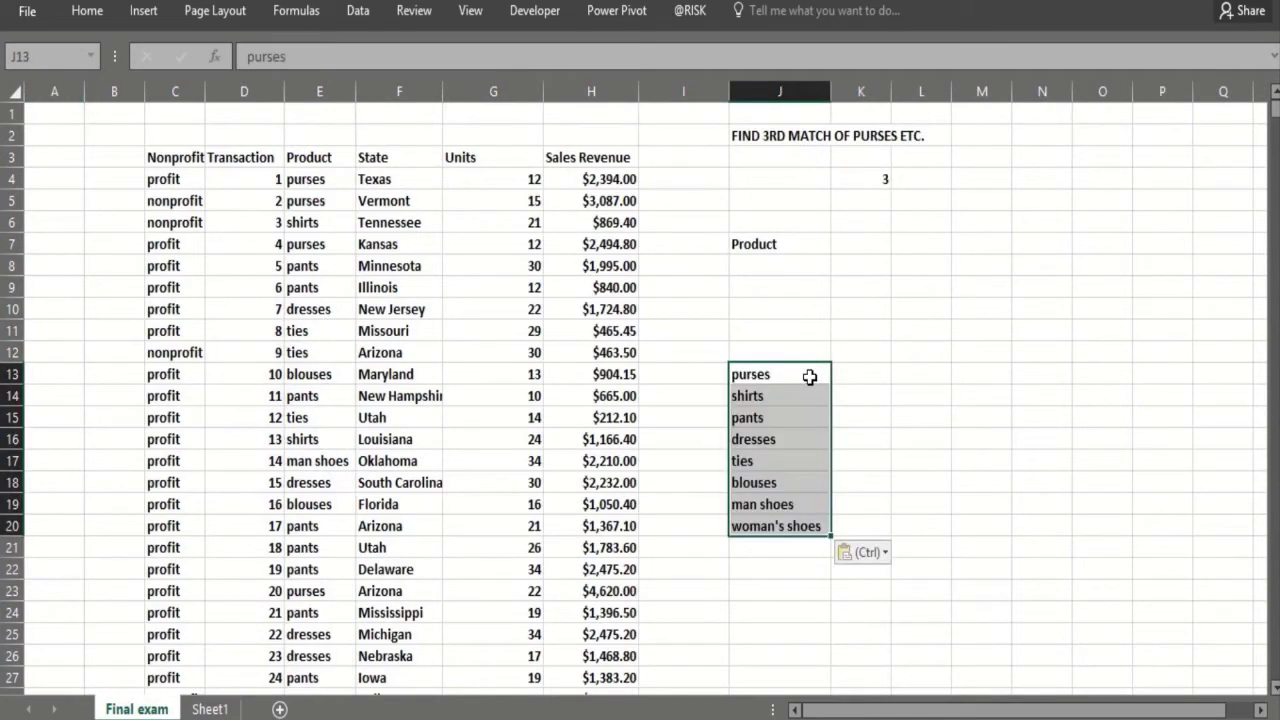
Add a list data validation to cell J8 with source =$J$13:$J$20 and choose shirts from its dropdown
left_click(776, 272)
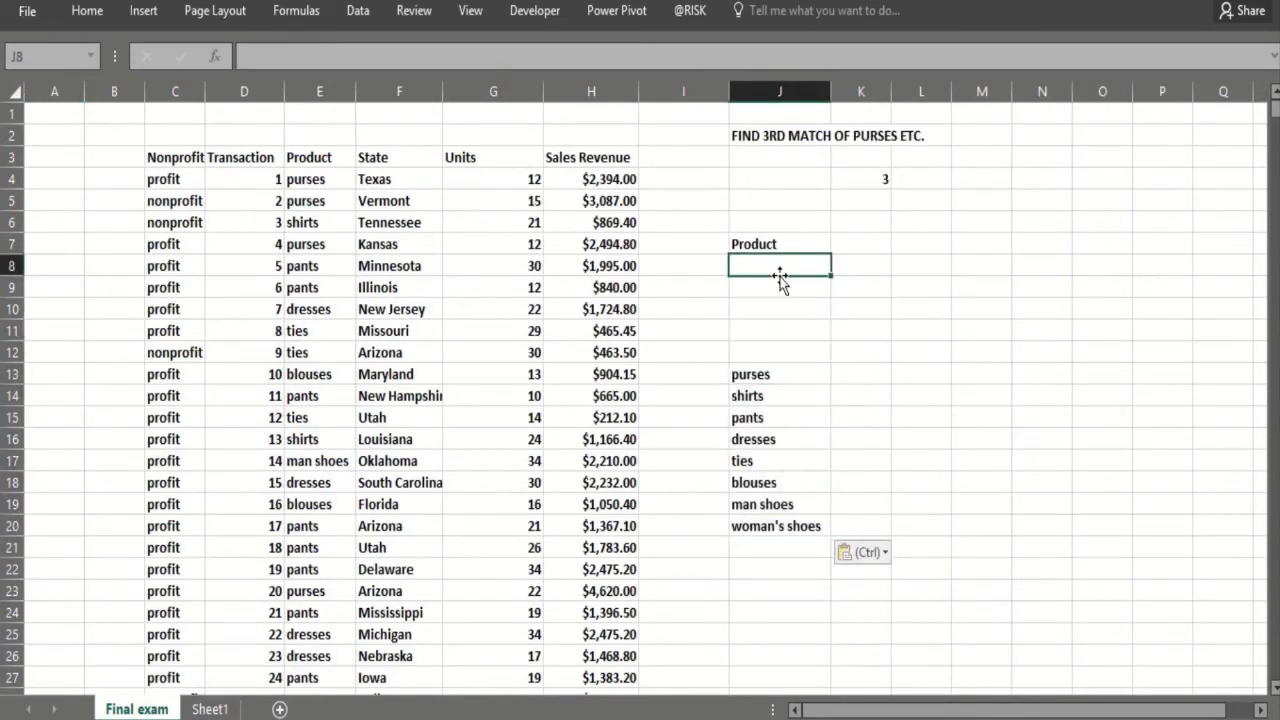
left_click(362, 11)
left_click(707, 86)
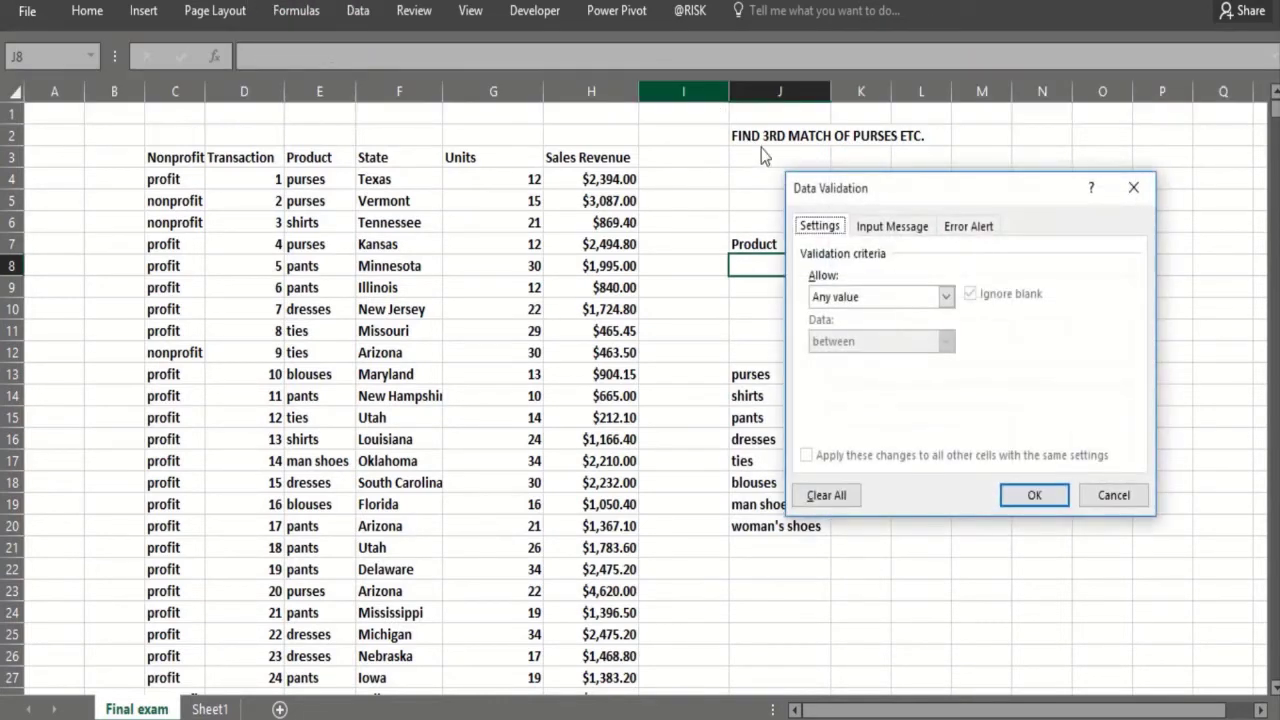
left_click(945, 296)
left_click(884, 359)
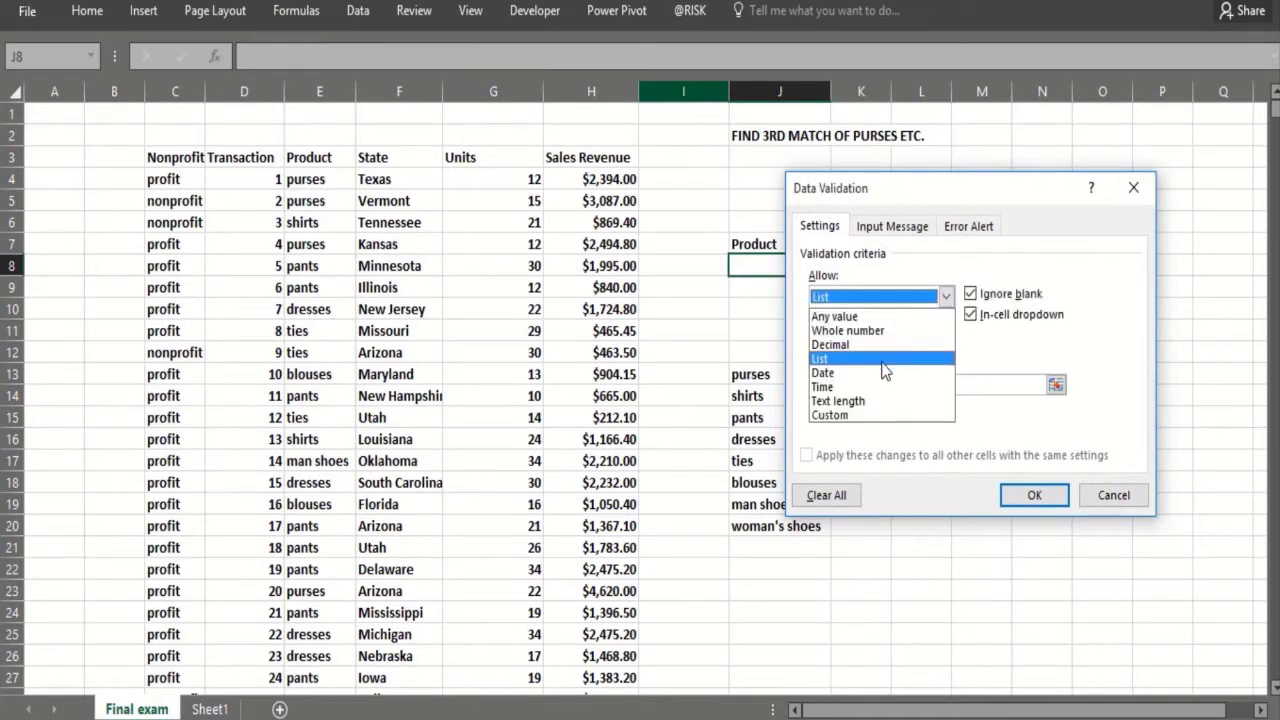
left_click(900, 388)
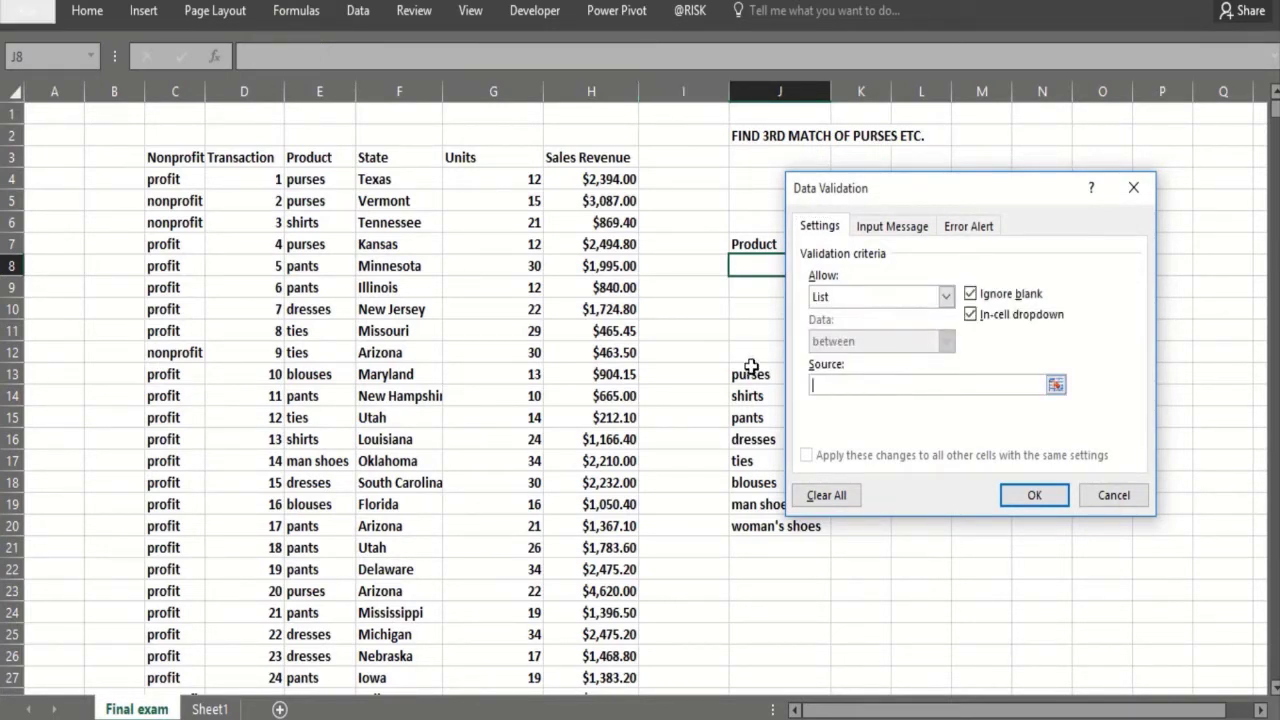
left_click_drag(745, 372, 758, 525)
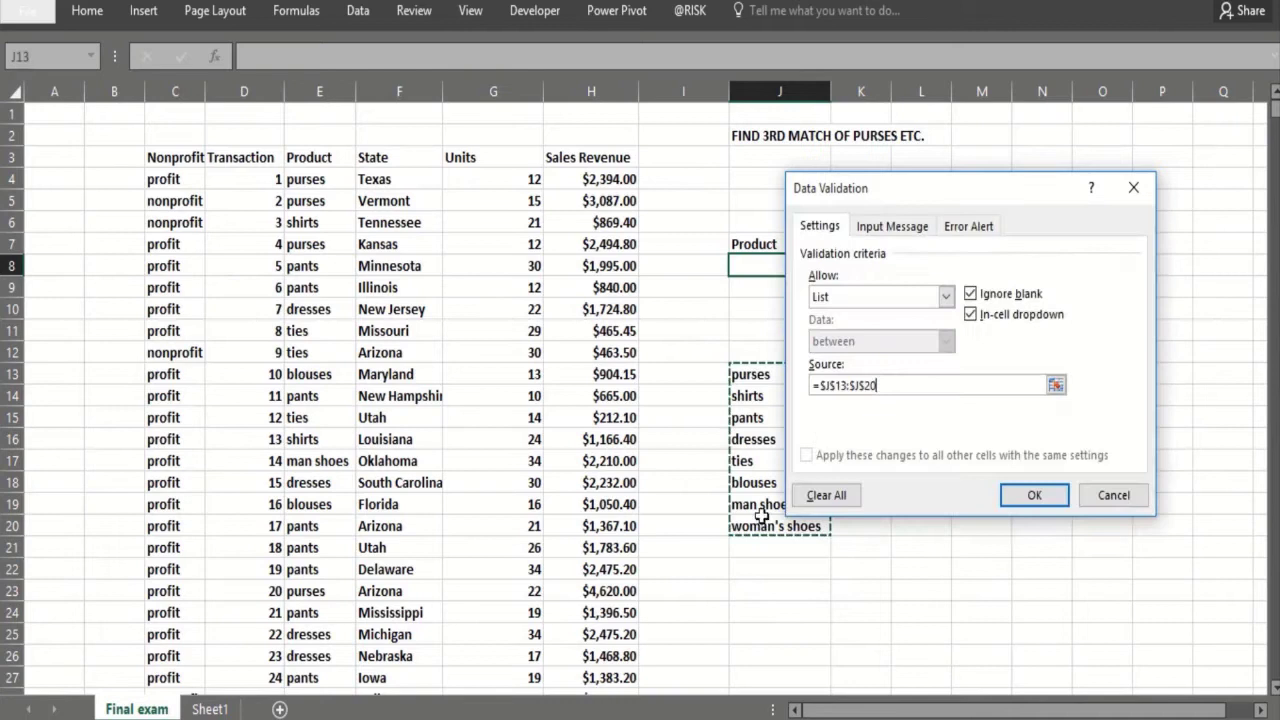
left_click(1036, 492)
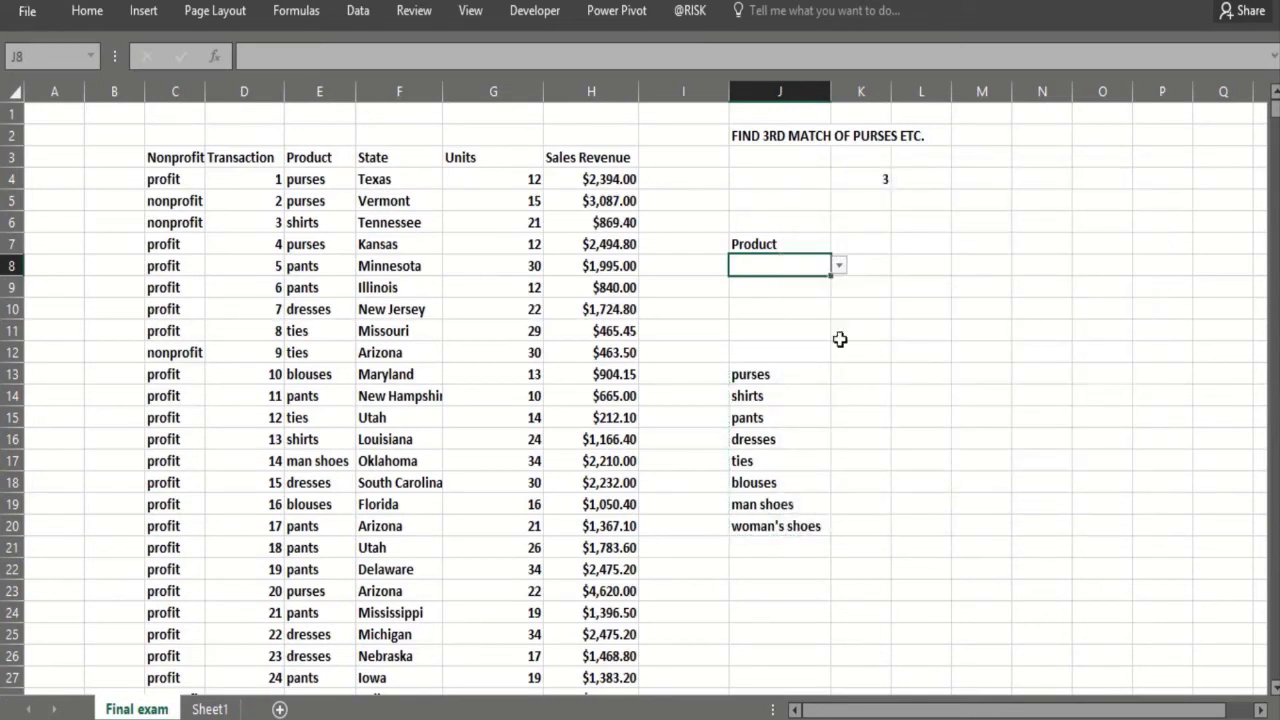
left_click(838, 266)
left_click(757, 297)
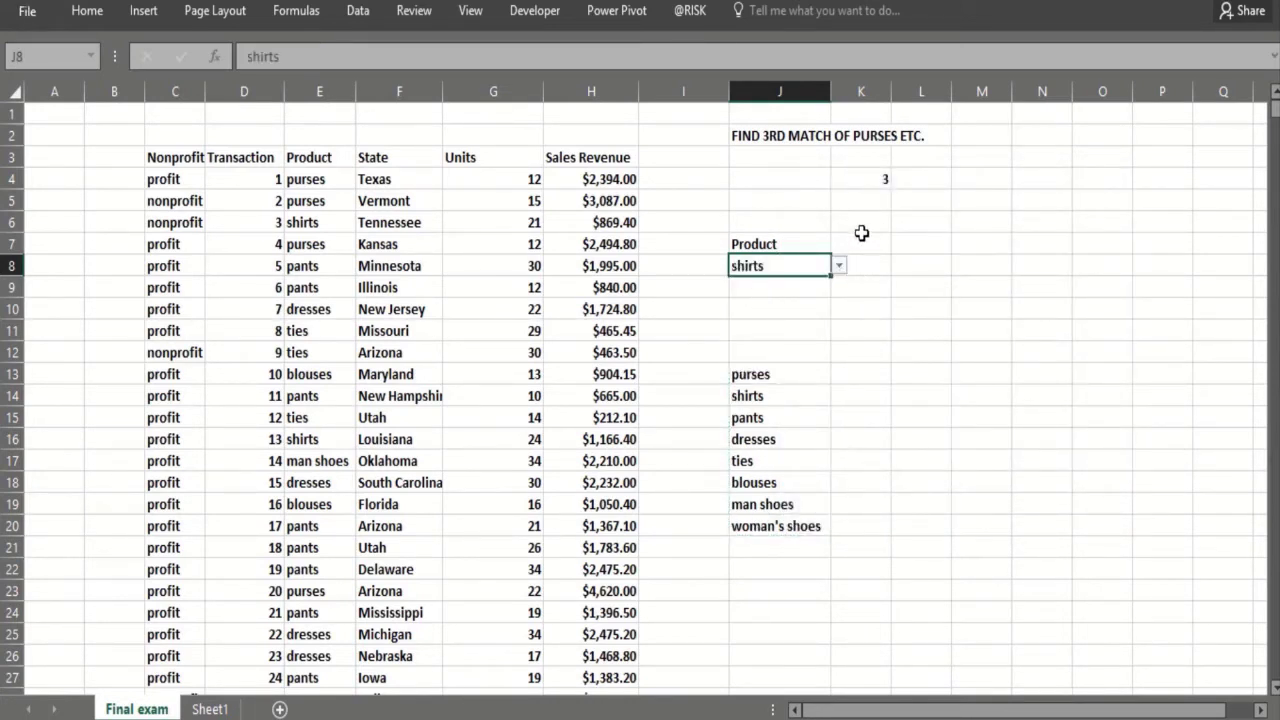
Enter the heading "which match" in K7 with the value 3 beneath it, and widen column K to fit the heading
left_click(862, 247)
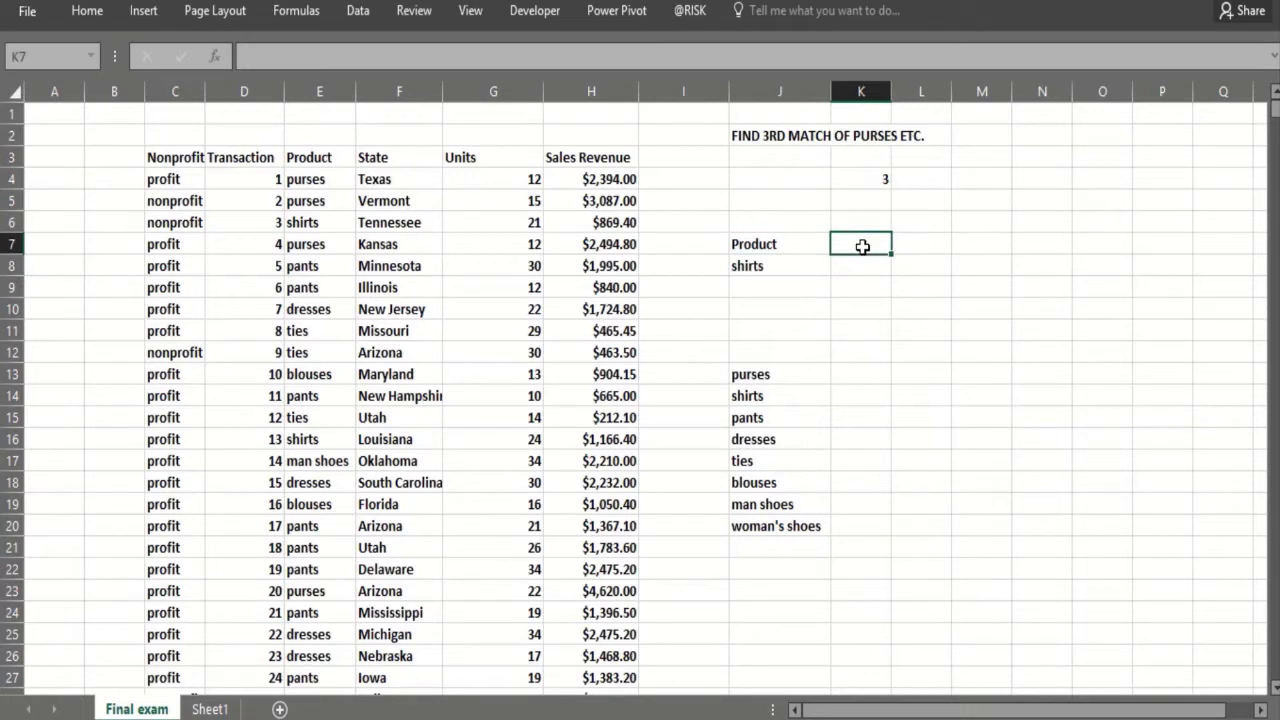
type("which match")
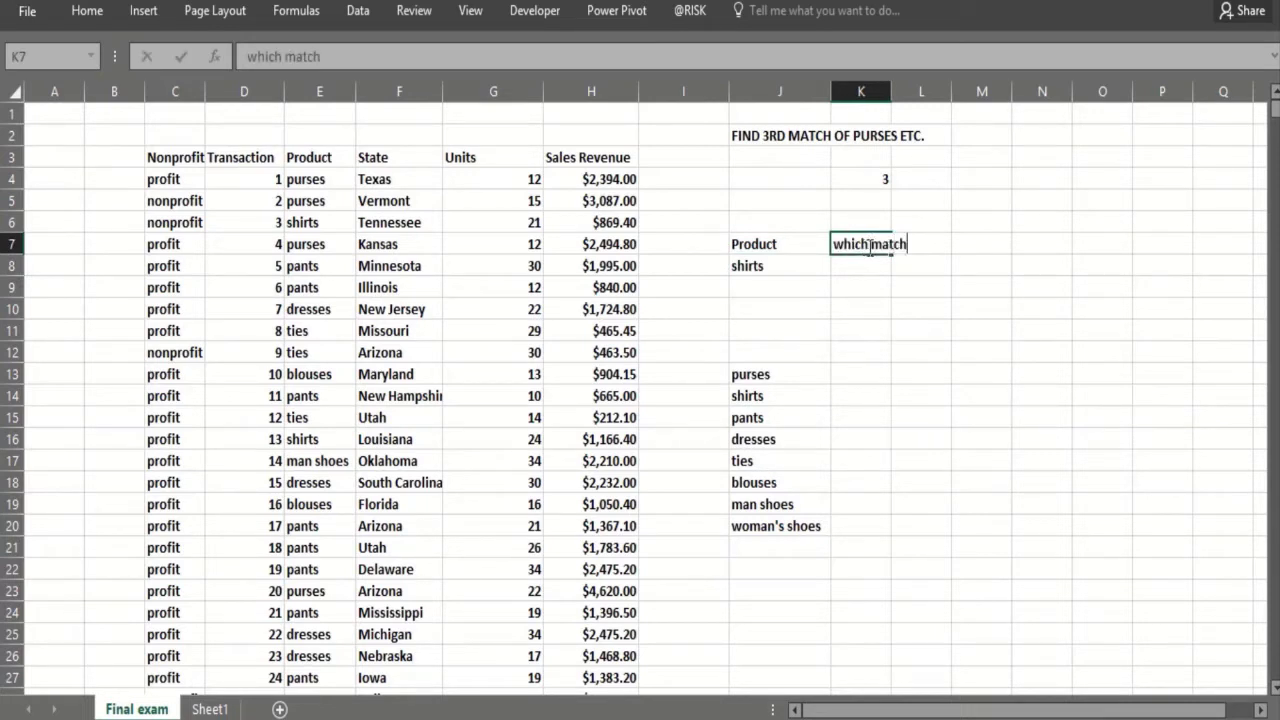
key("Return")
type("3")
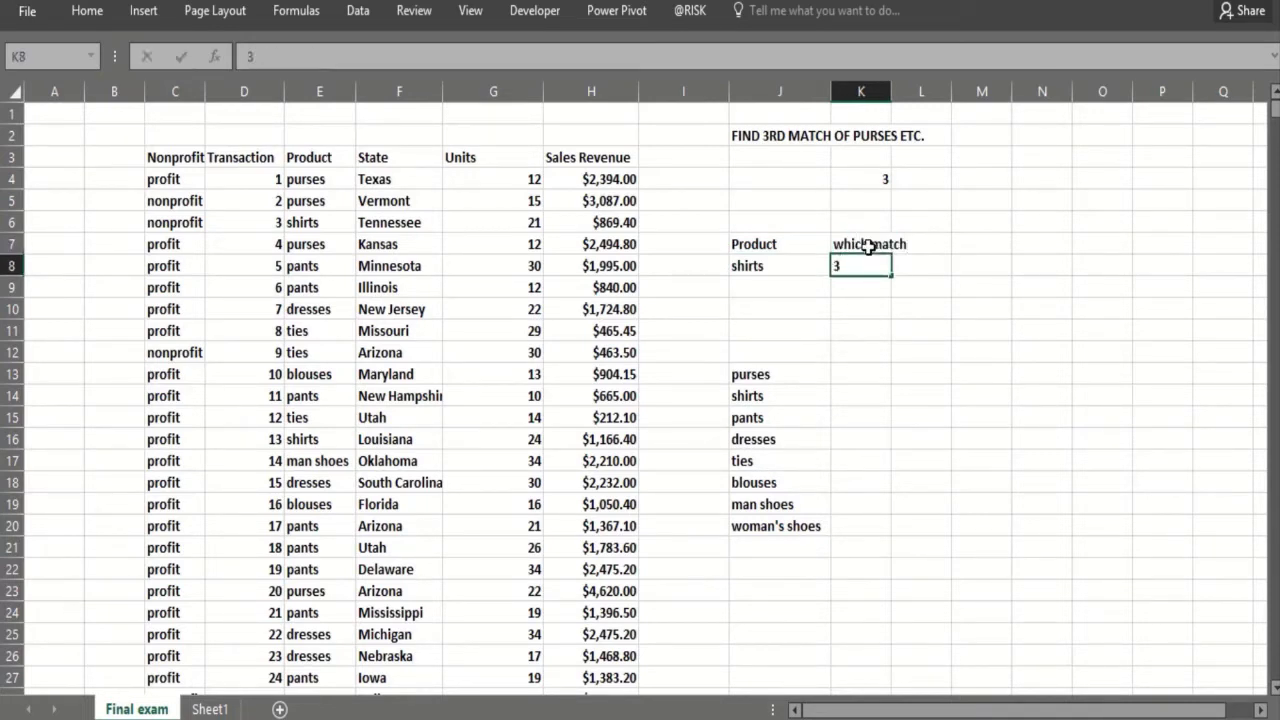
key("Tab")
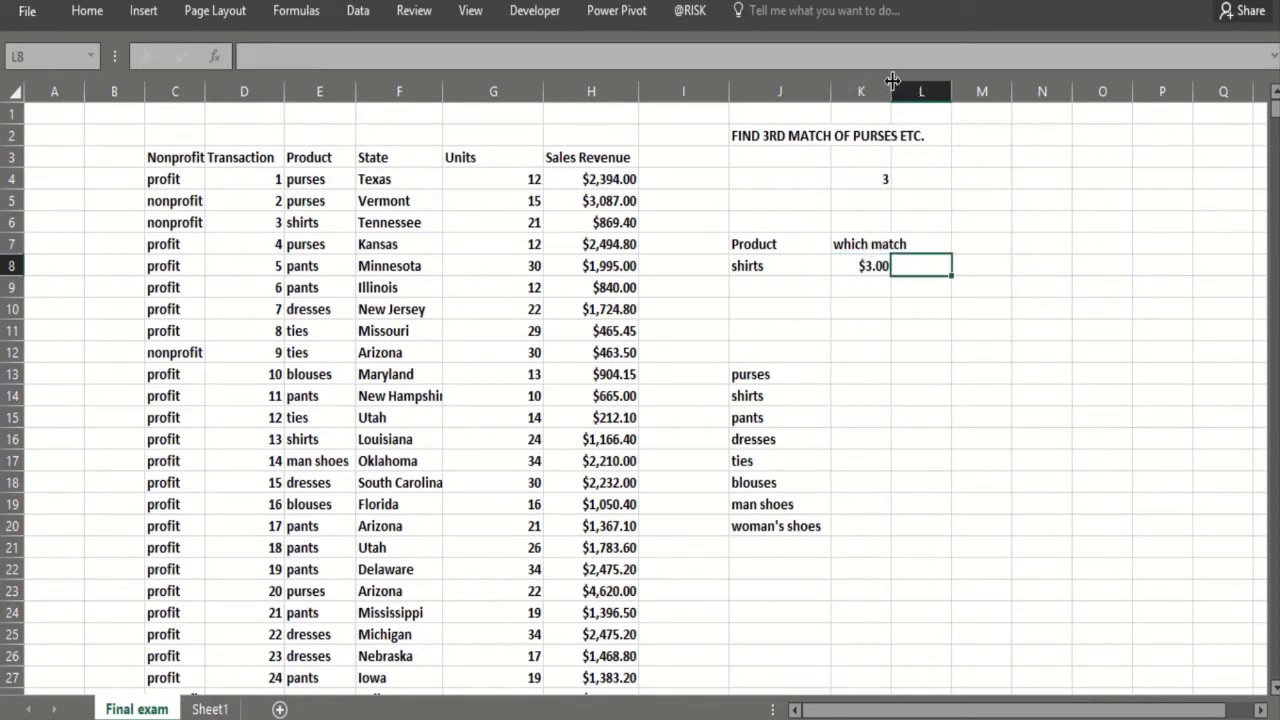
left_click_drag(894, 91, 914, 91)
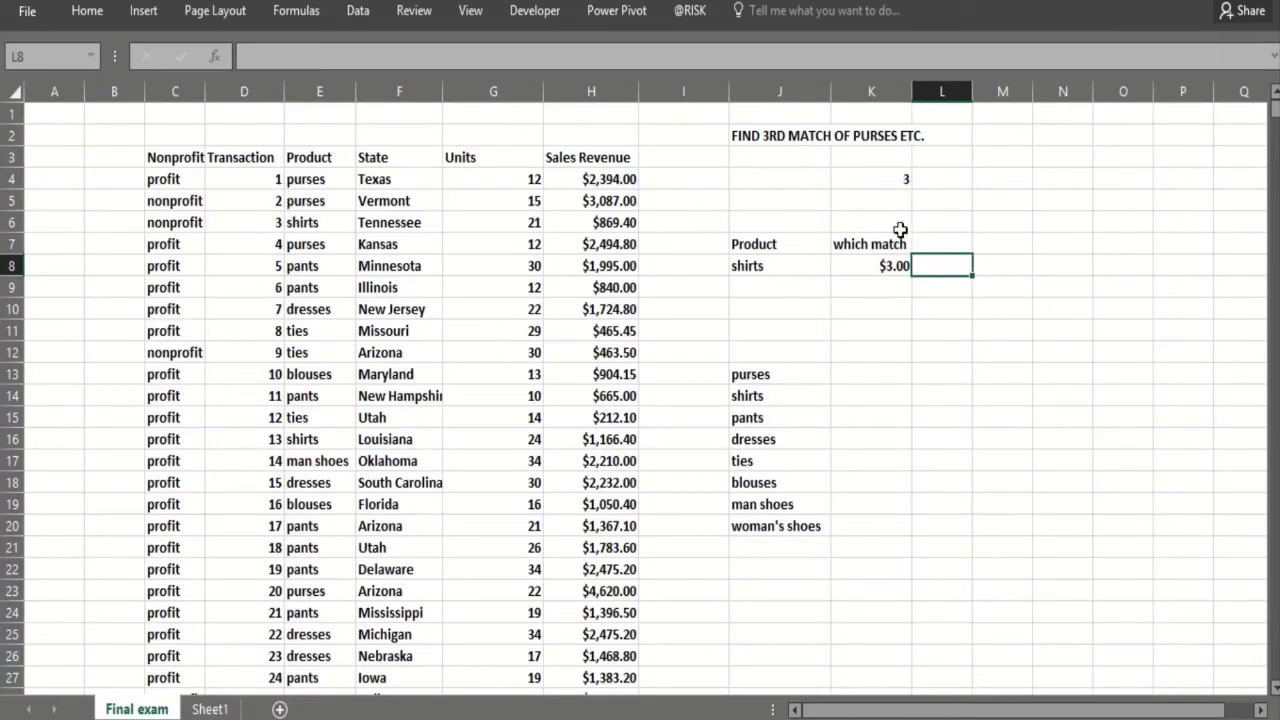
Enter the heading "State" in cell L7
left_click(934, 247)
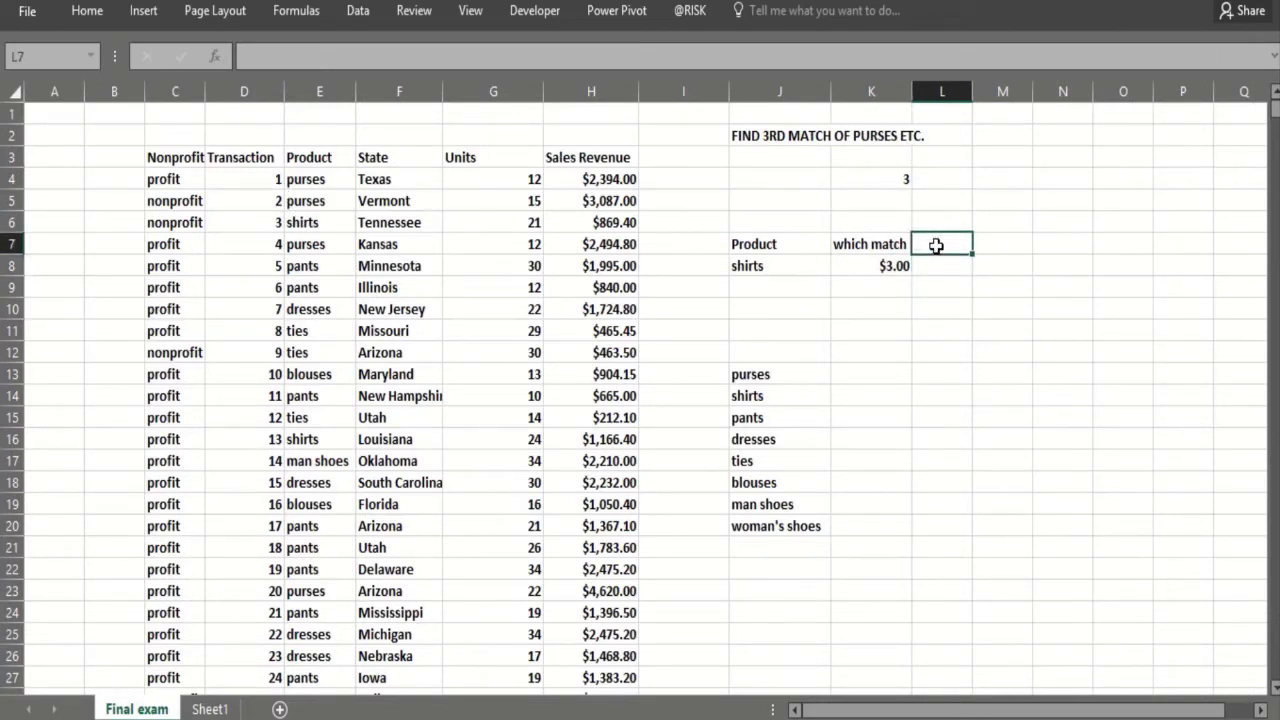
type("State")
key("Return")
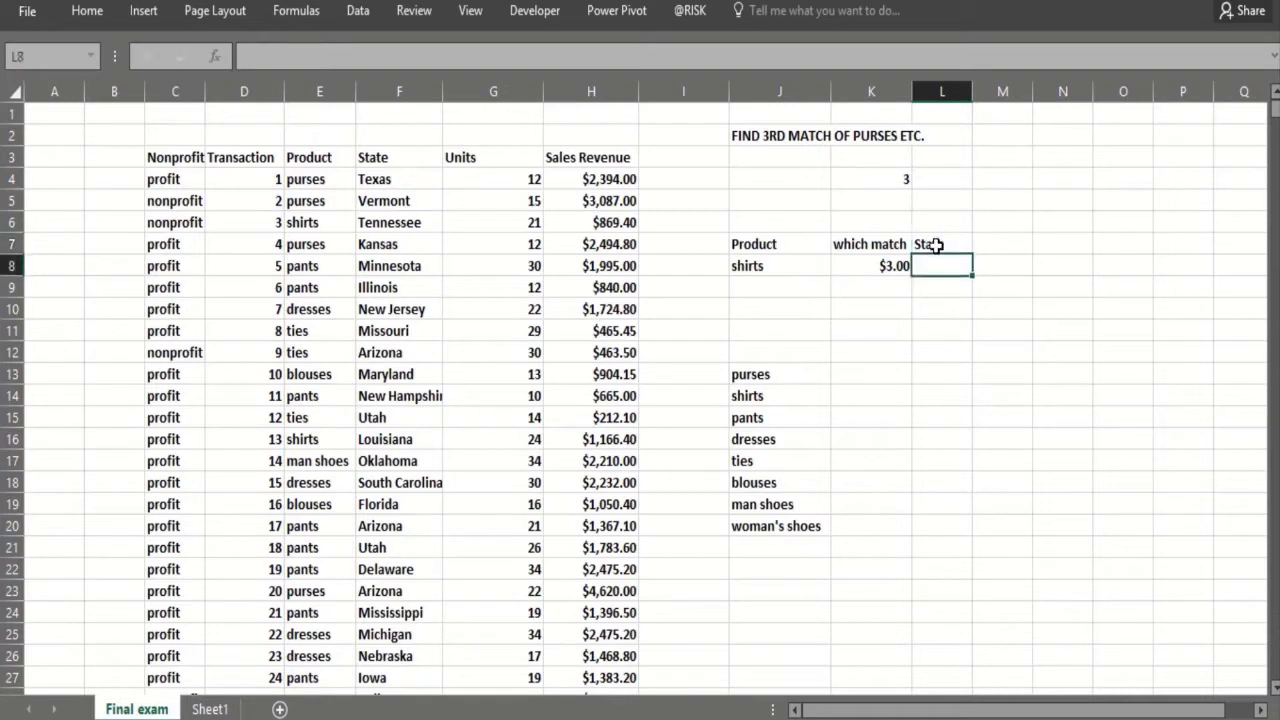
Format cell K8 as Number with 0 decimal places
left_click(887, 265)
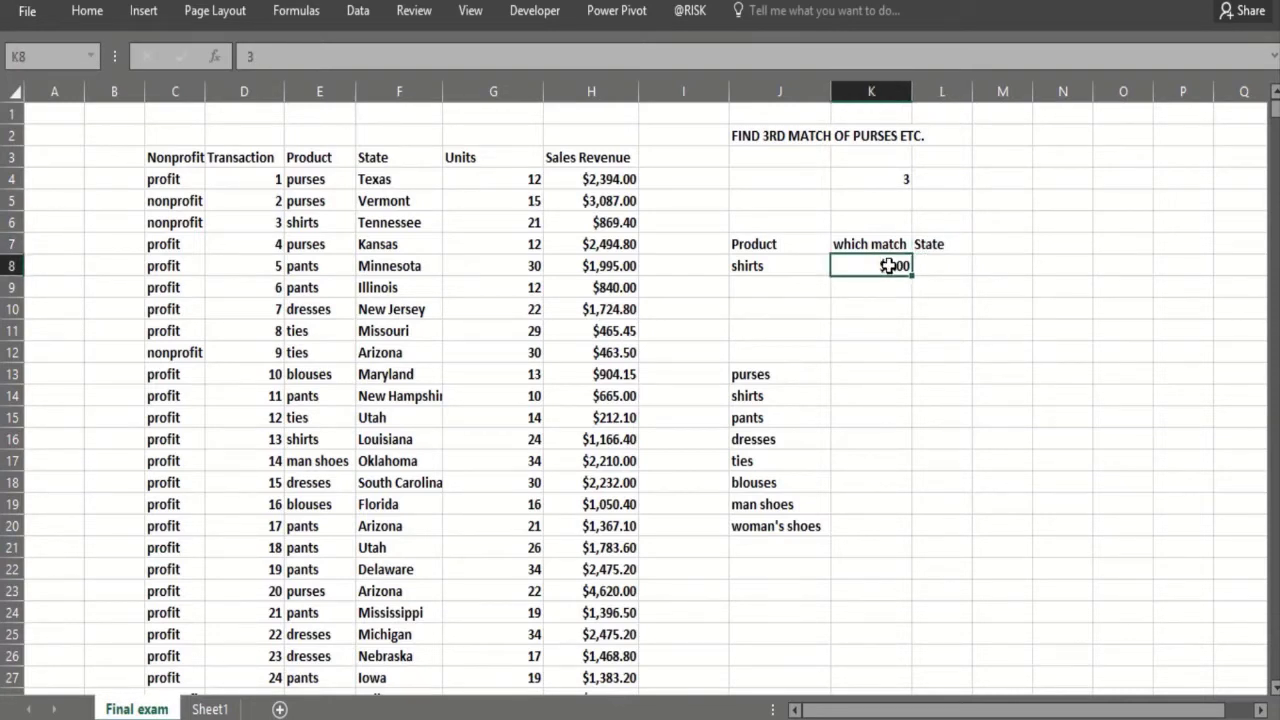
key("ctrl+1")
left_click(786, 208)
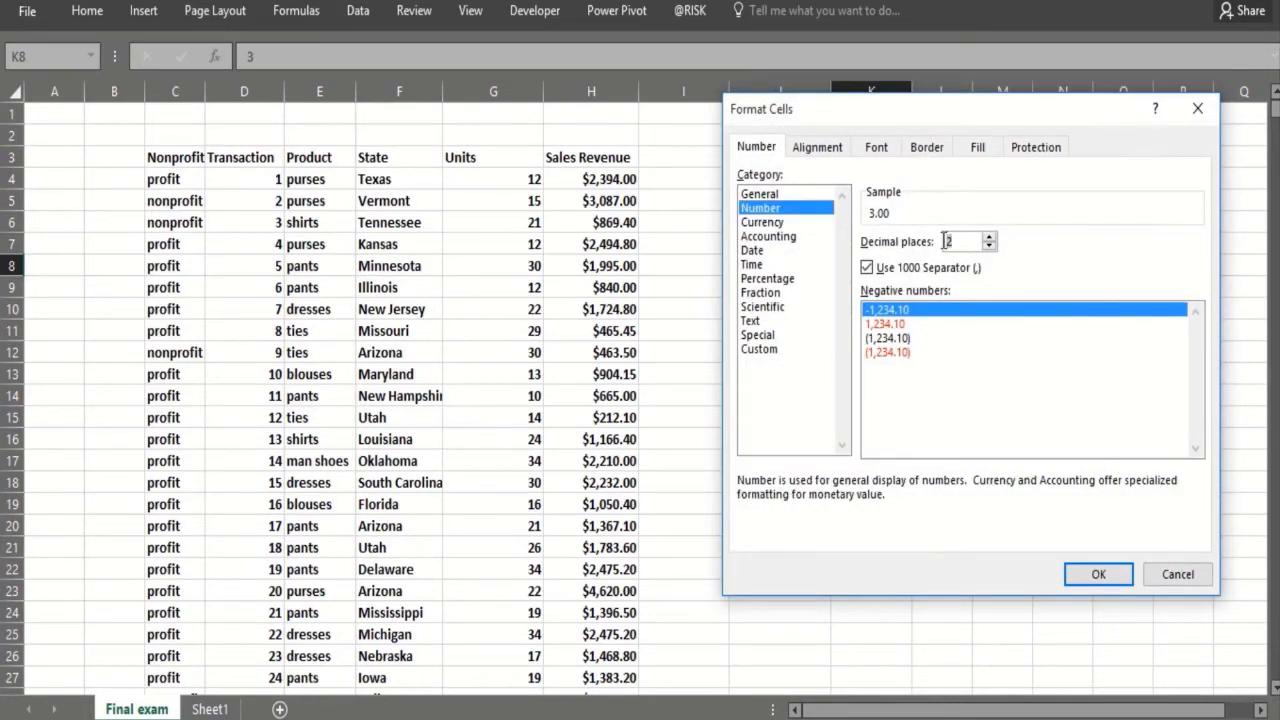
type("0")
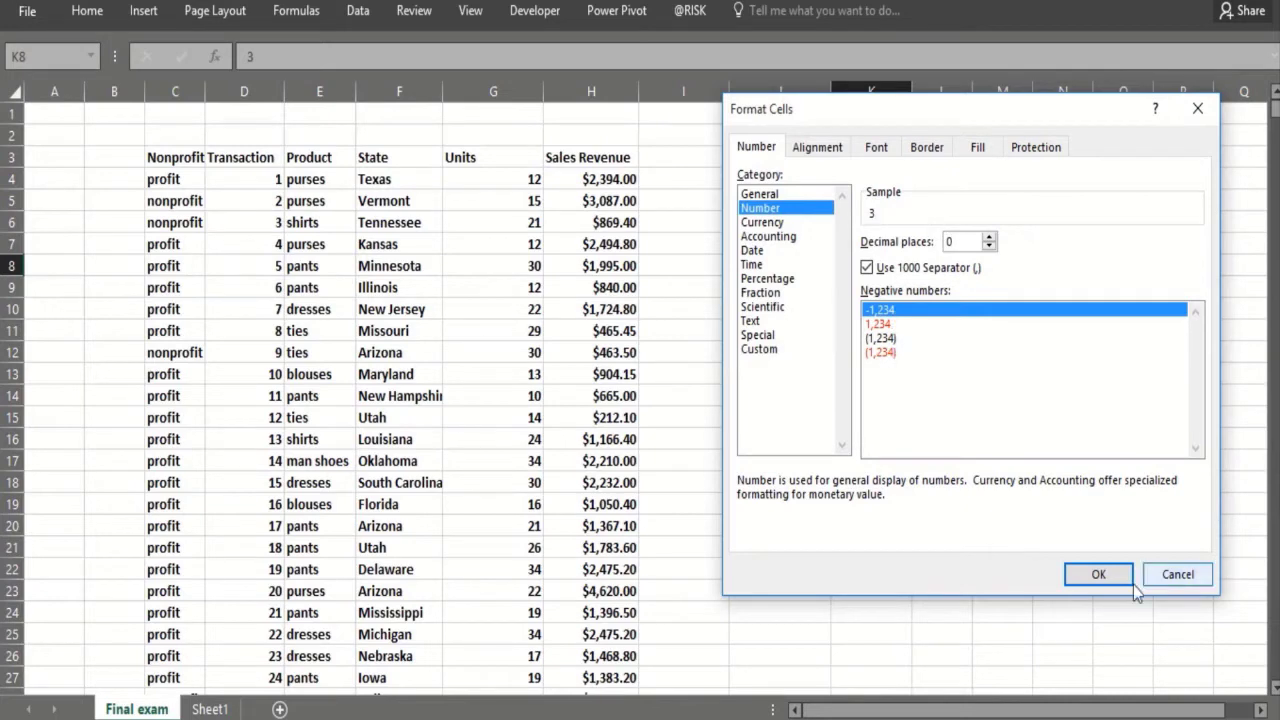
left_click(1097, 575)
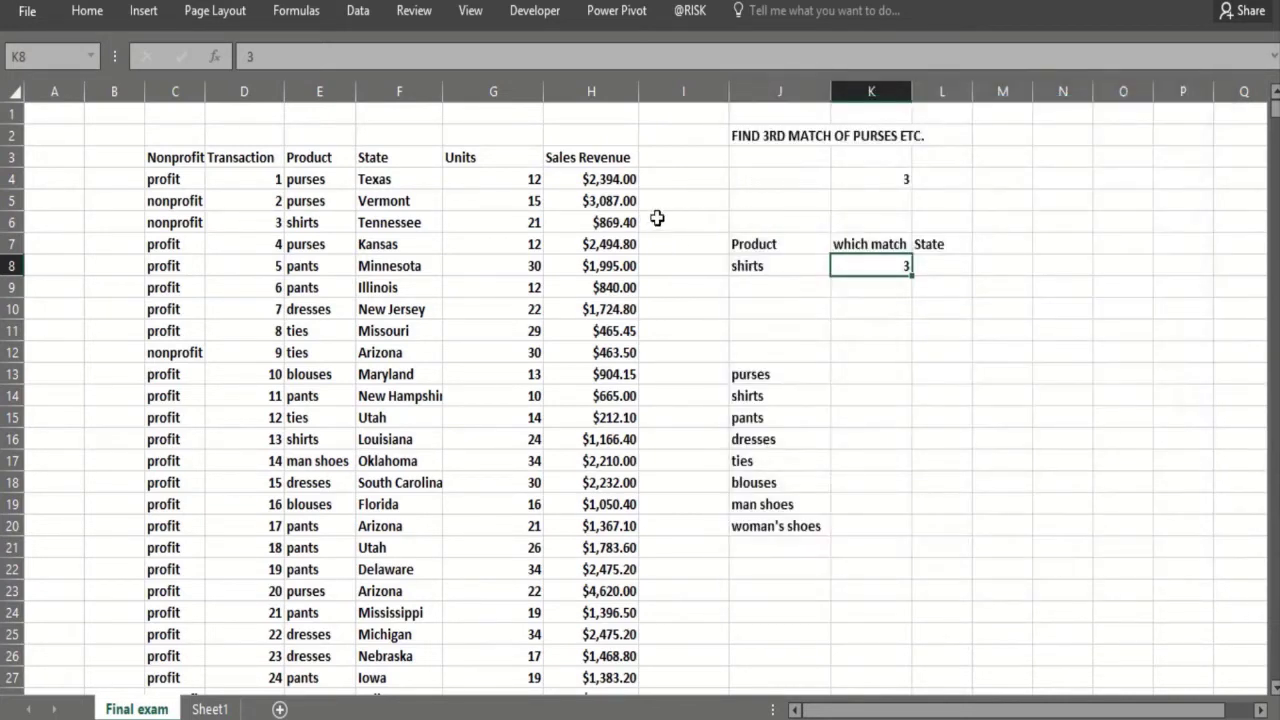
Insert an entire new column at column I, directly after Sales Revenue
left_click(681, 180)
right_click(680, 180)
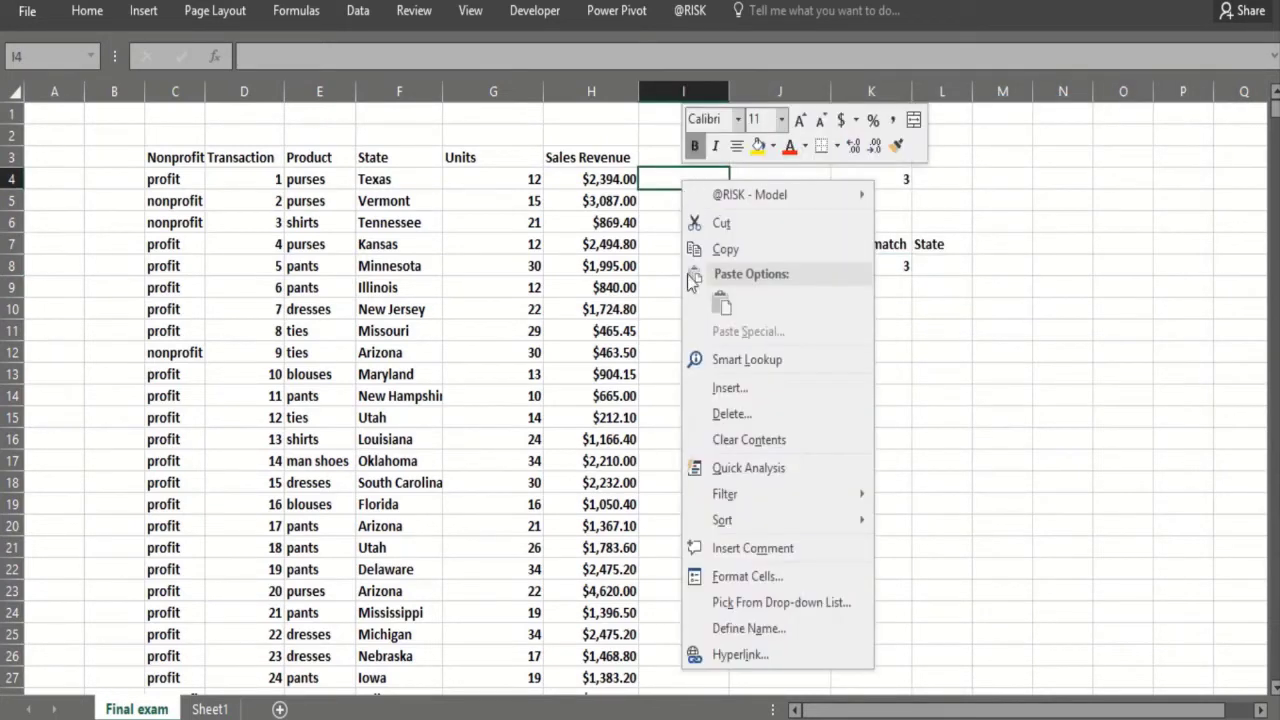
left_click(712, 387)
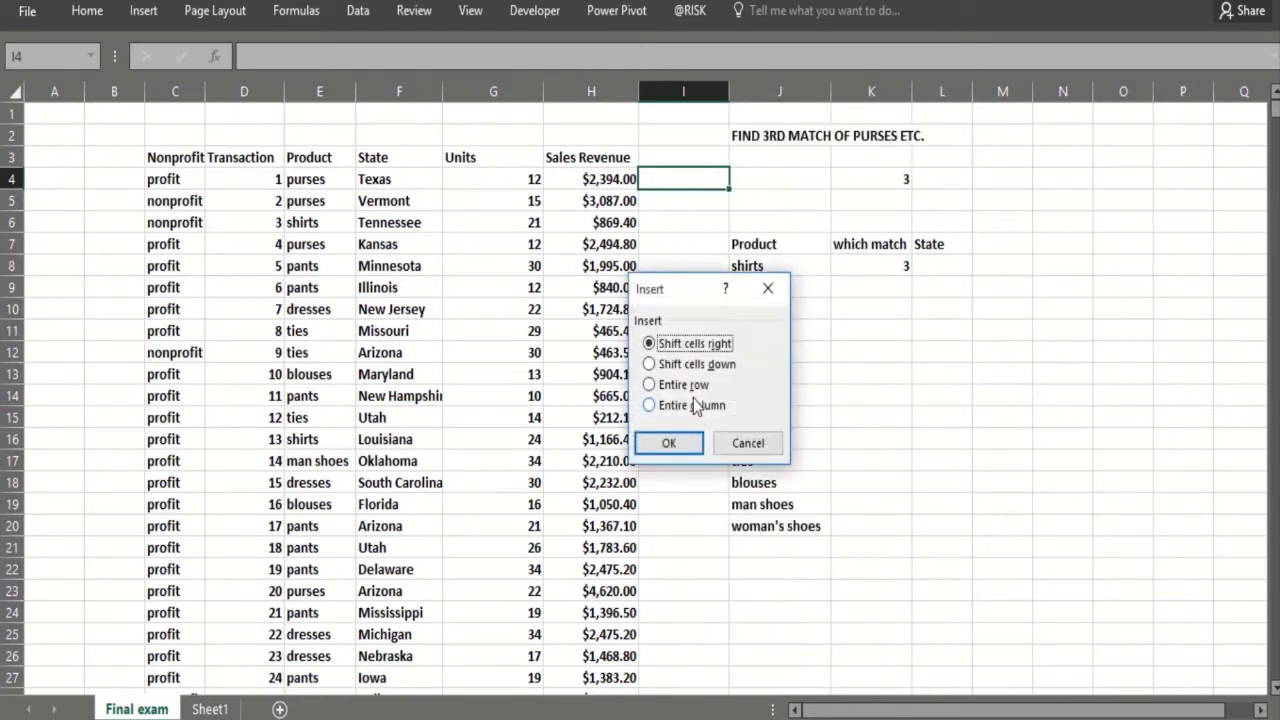
left_click(693, 408)
left_click(670, 446)
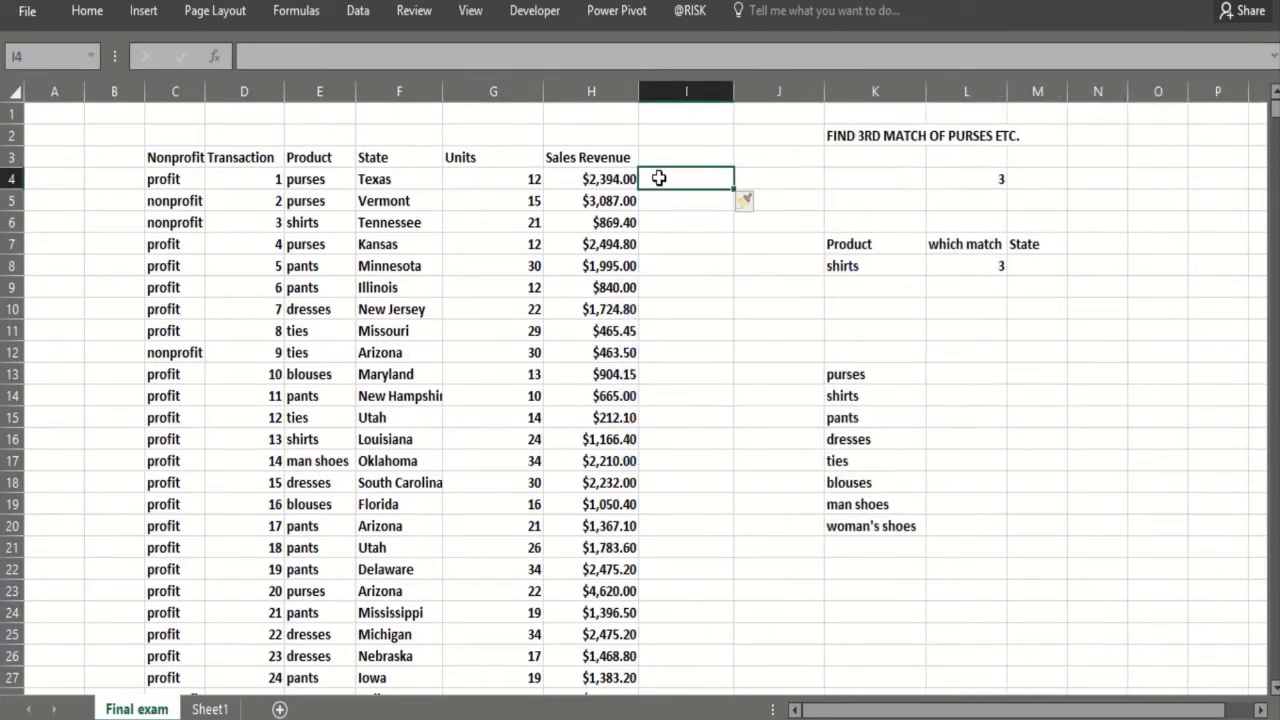
left_click(328, 186)
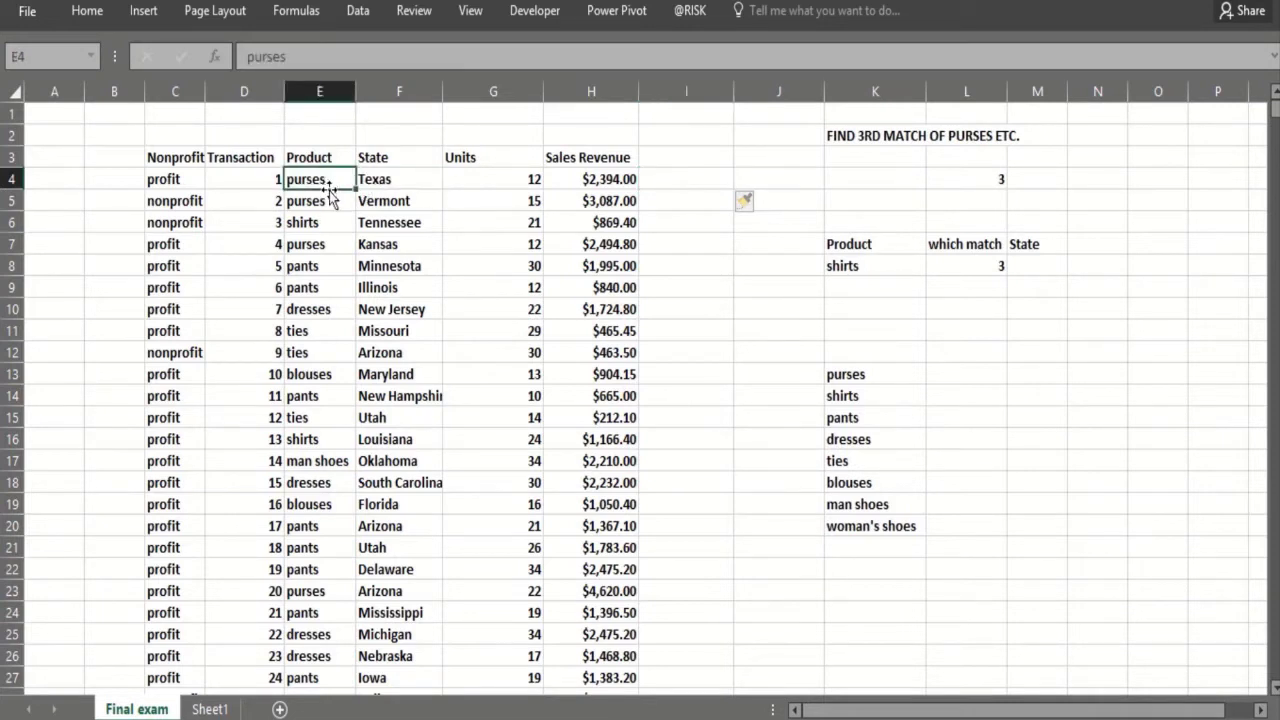
left_click(649, 182)
left_click(651, 198)
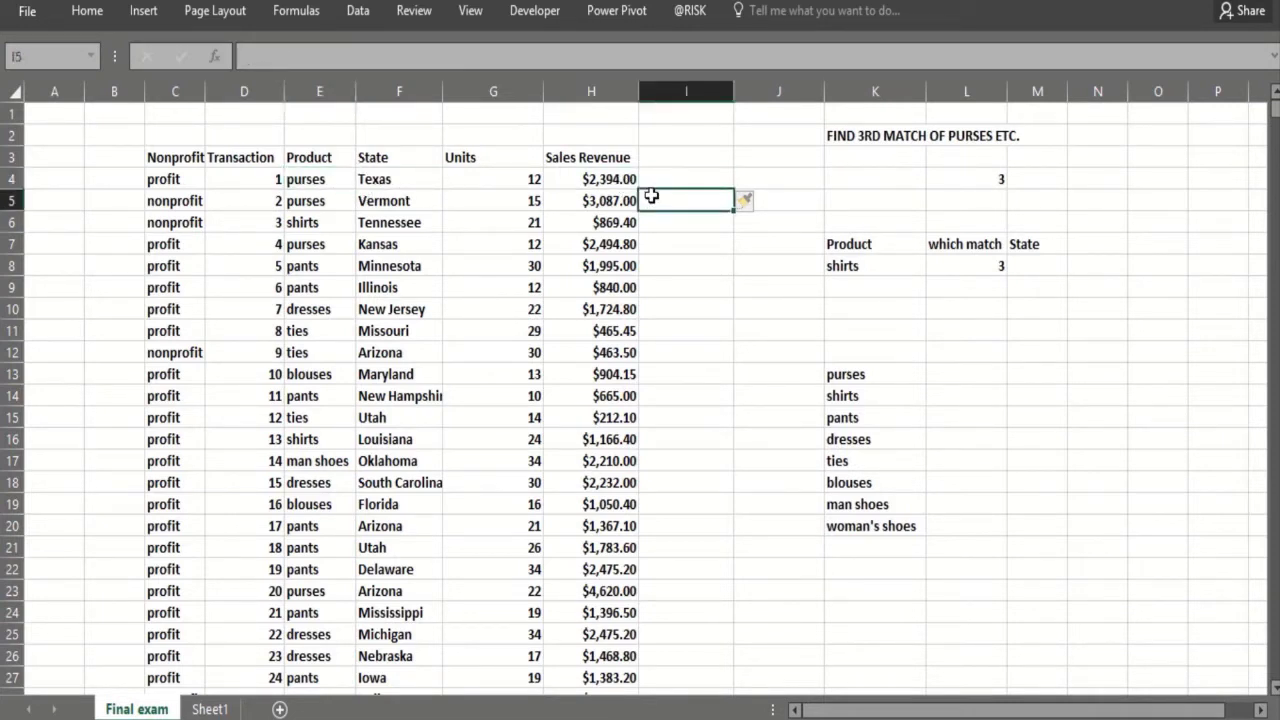
left_click(661, 242)
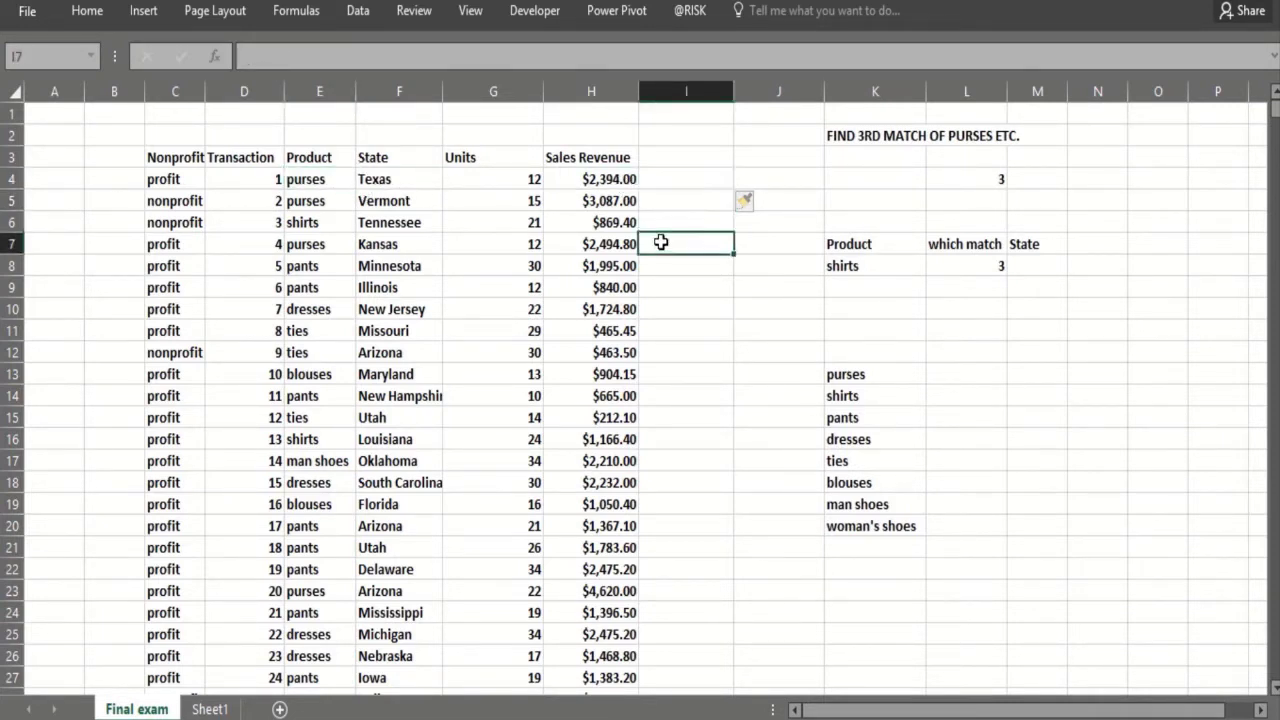
left_click(662, 417)
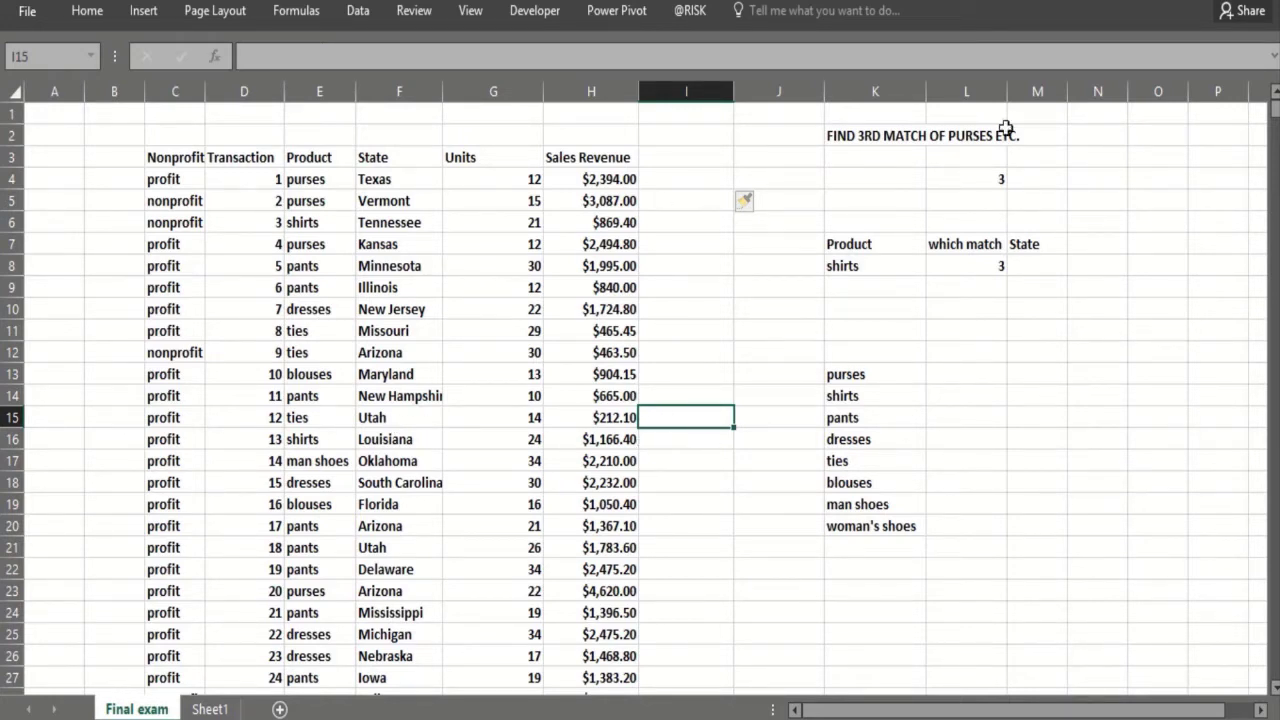
left_click(959, 262)
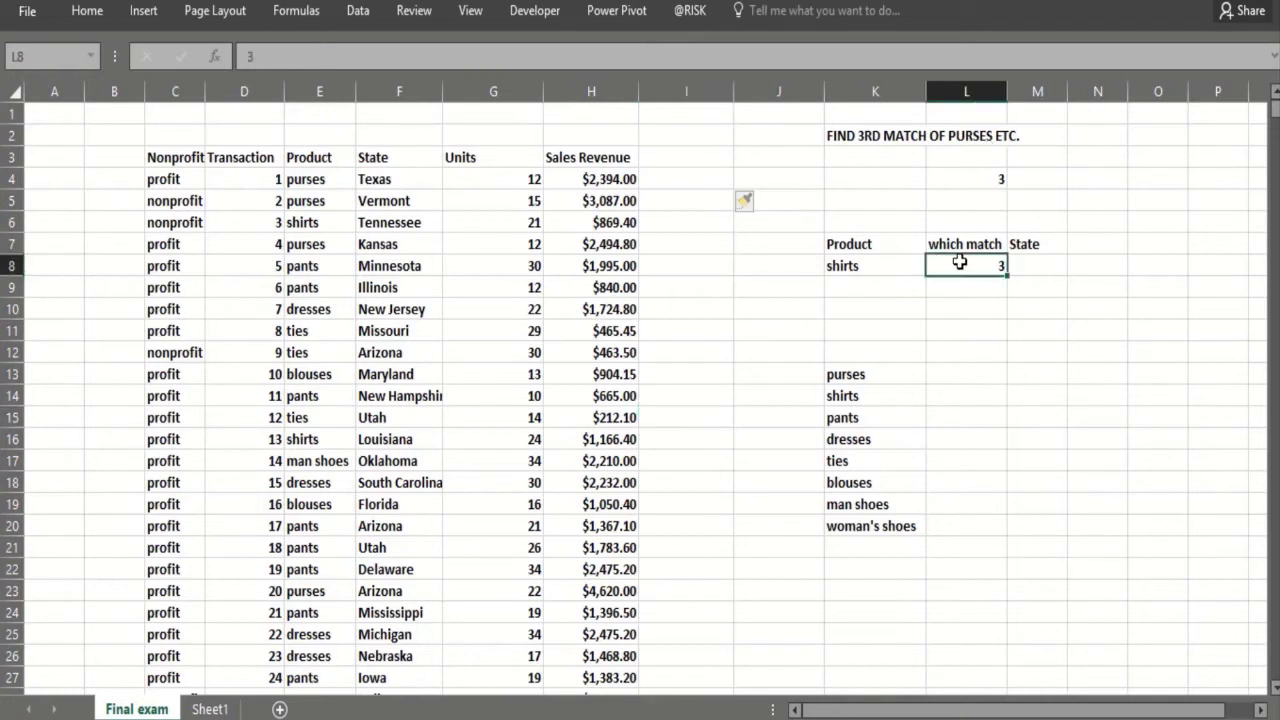
left_click(1071, 264)
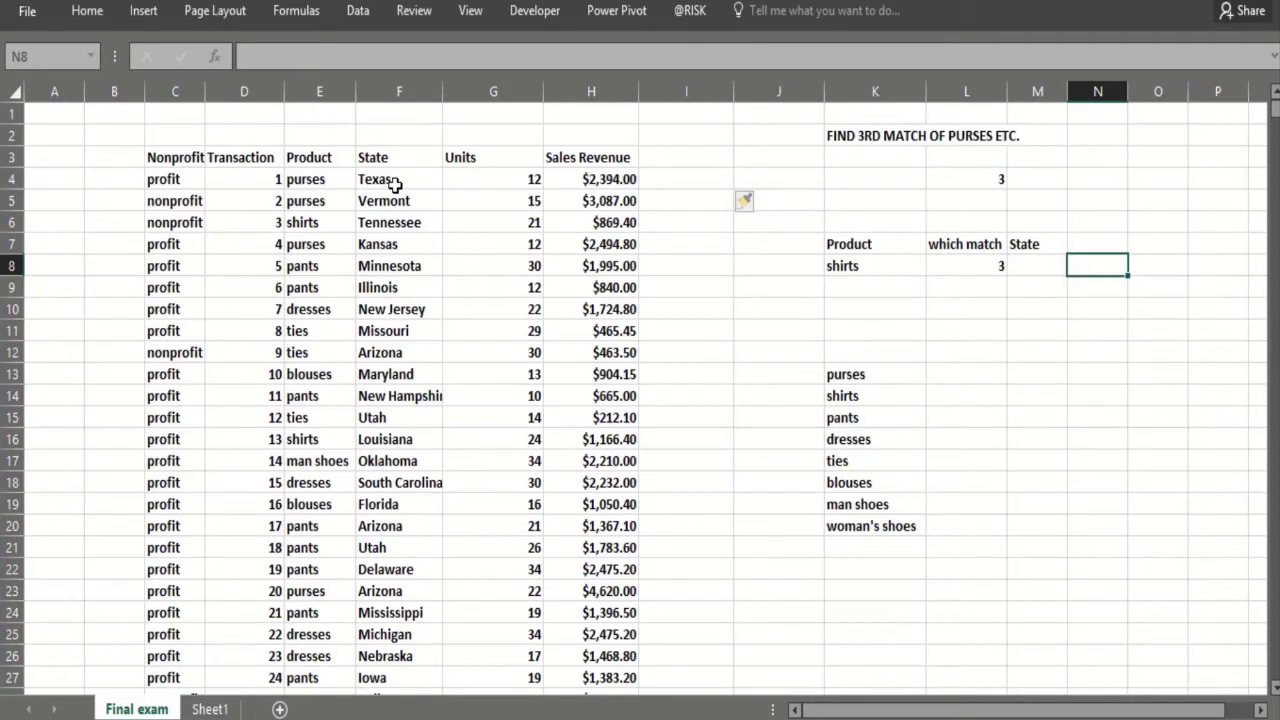
Enter the heading "how many" in cell I3
left_click(660, 158)
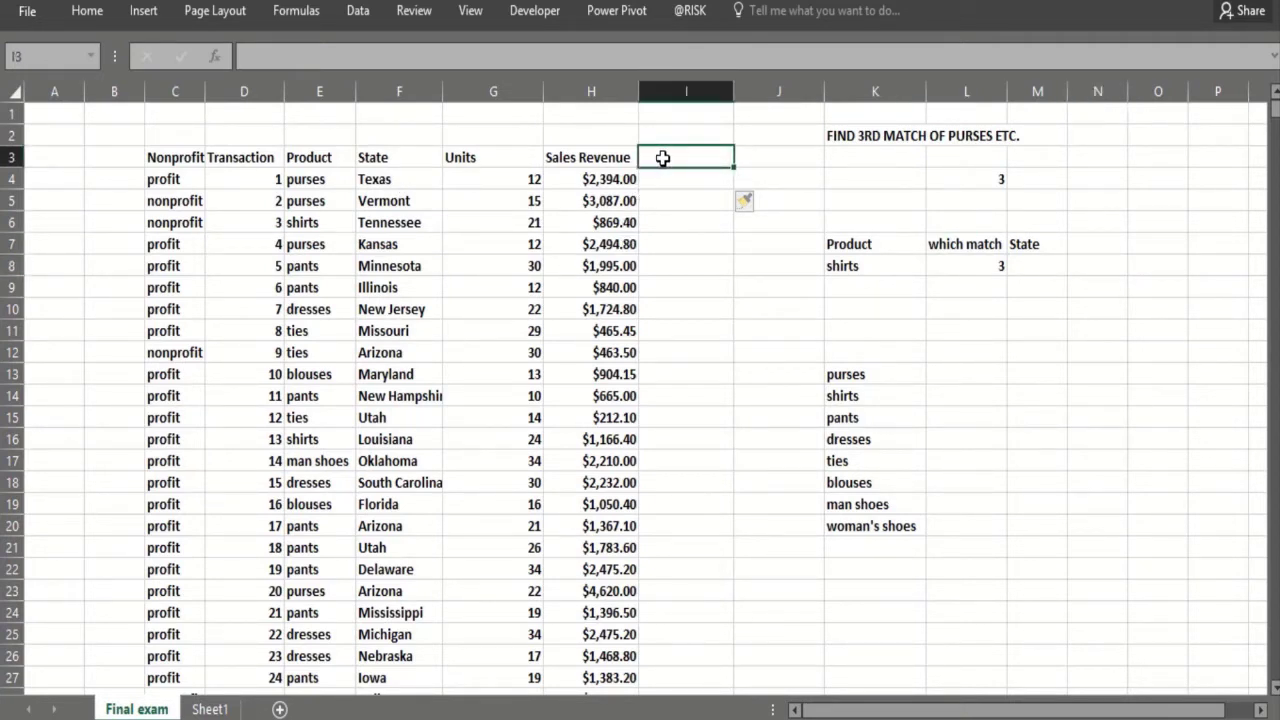
type("how many")
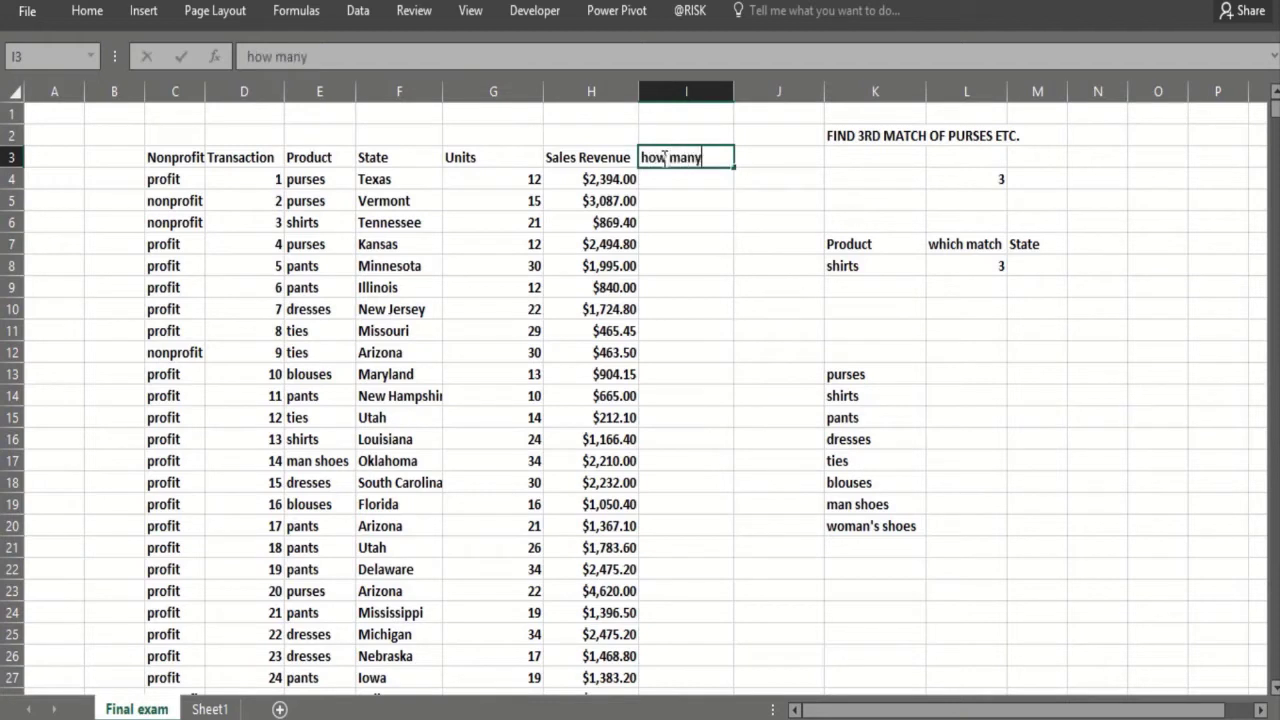
key("Return")
Enter the running-count formula =COUNTIF($E$4:E4,E4) in cell I4
type("=cou")
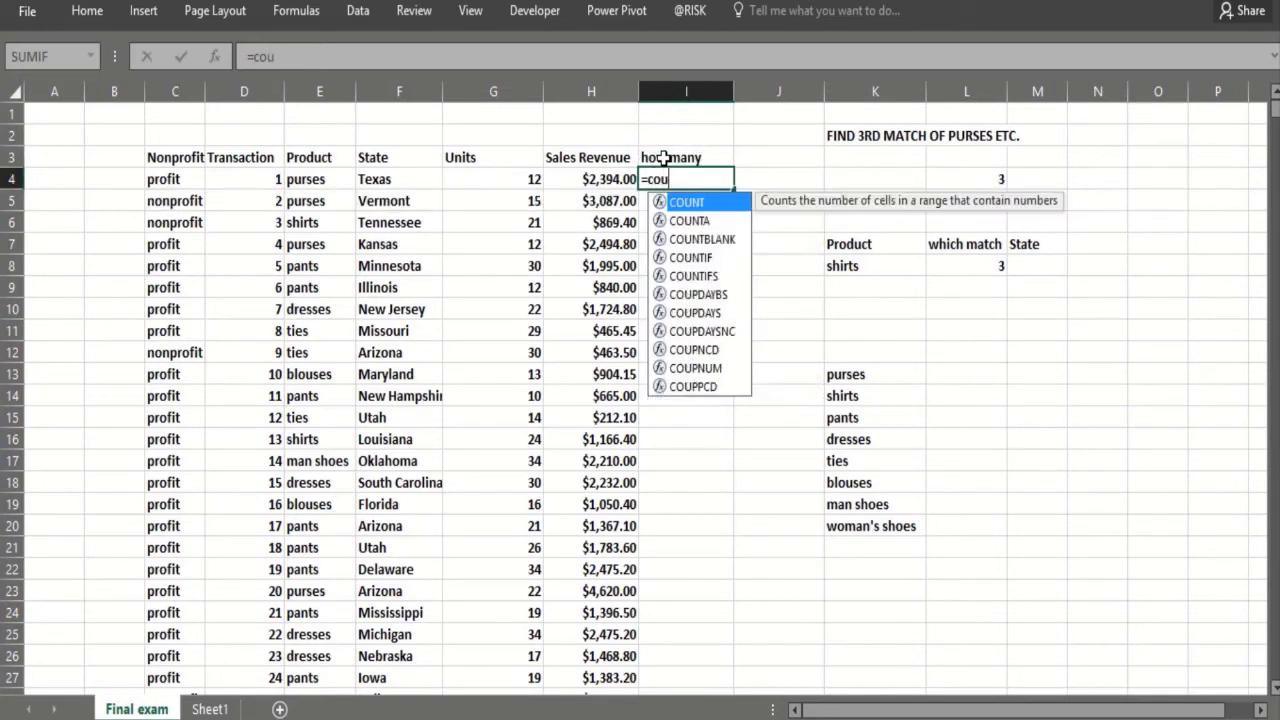
type("ntif($e")
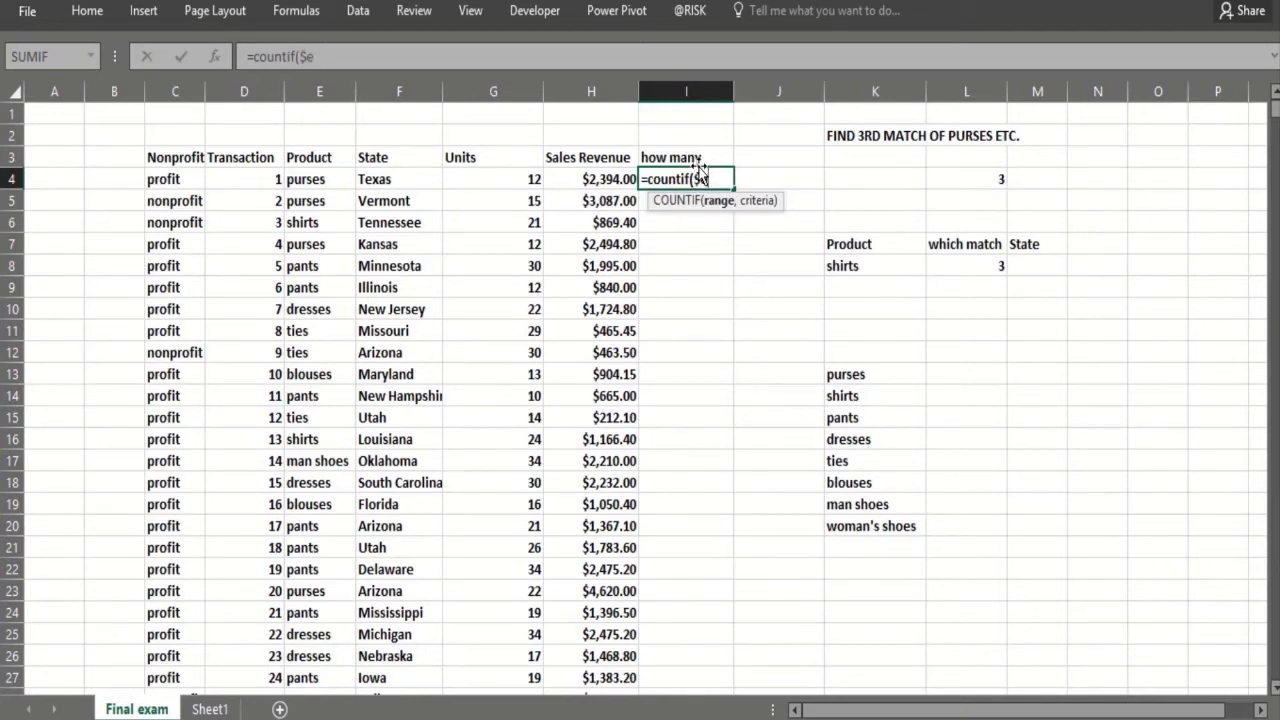
type("$4:")
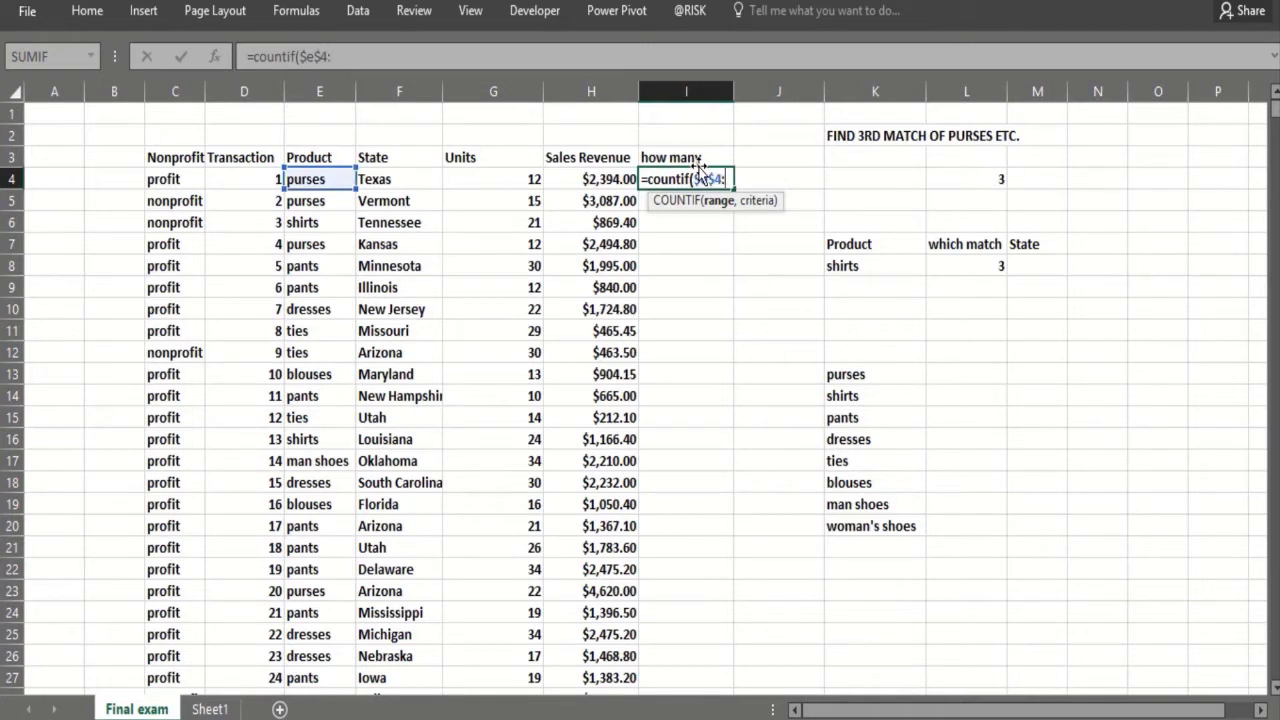
type("E4,")
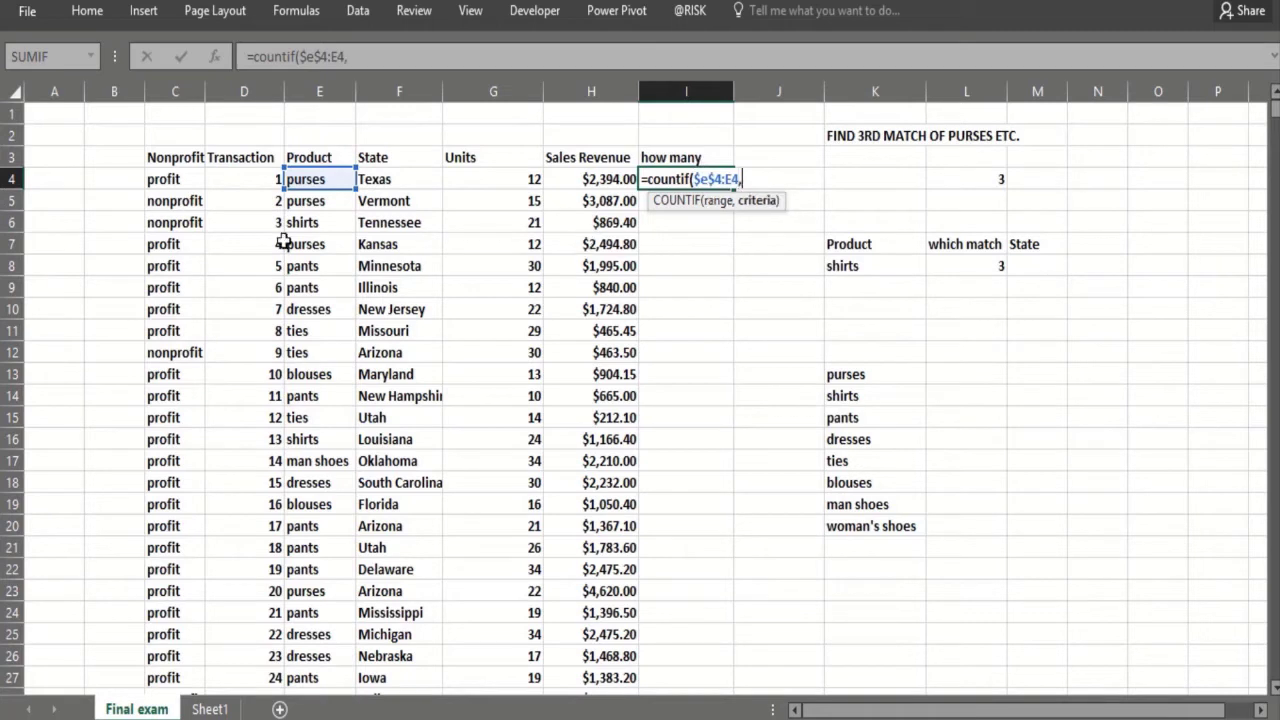
left_click(300, 180)
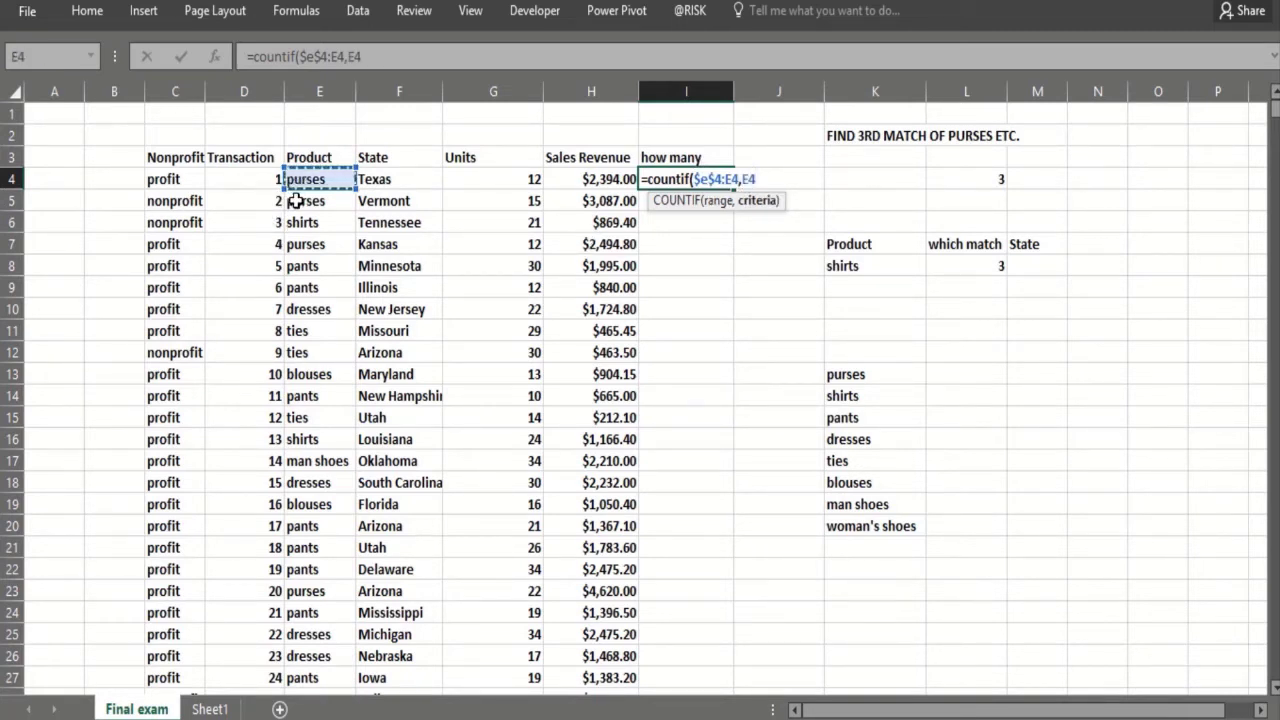
type(")")
key("Return")
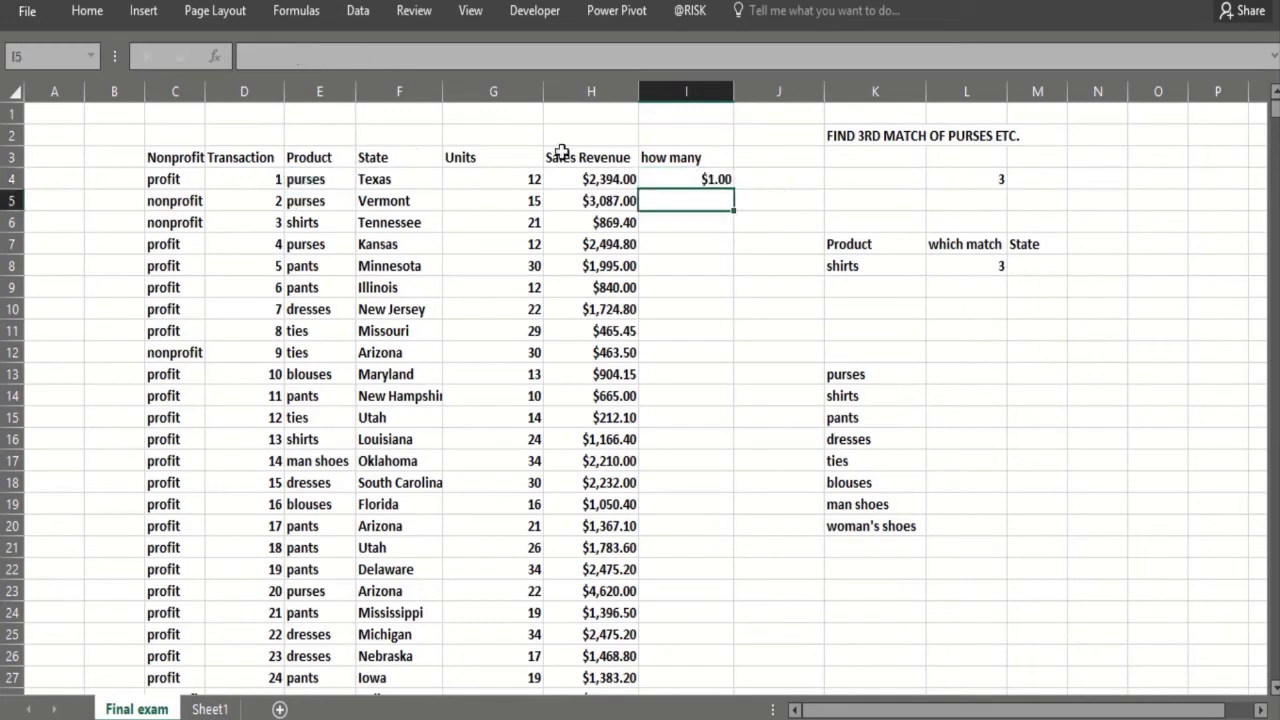
Fill the COUNTIF formula from I4 down to the end of the data and check the copies in the first rows
left_click(712, 180)
double_click(733, 187)
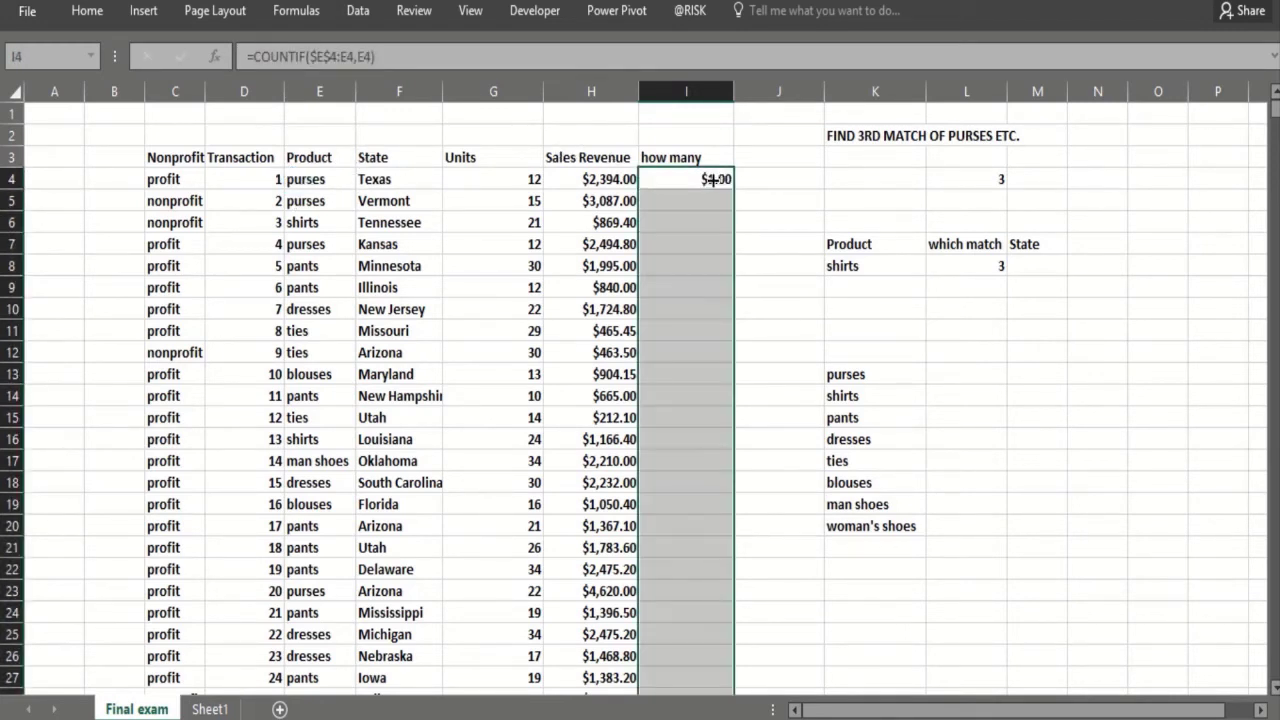
left_click(685, 218)
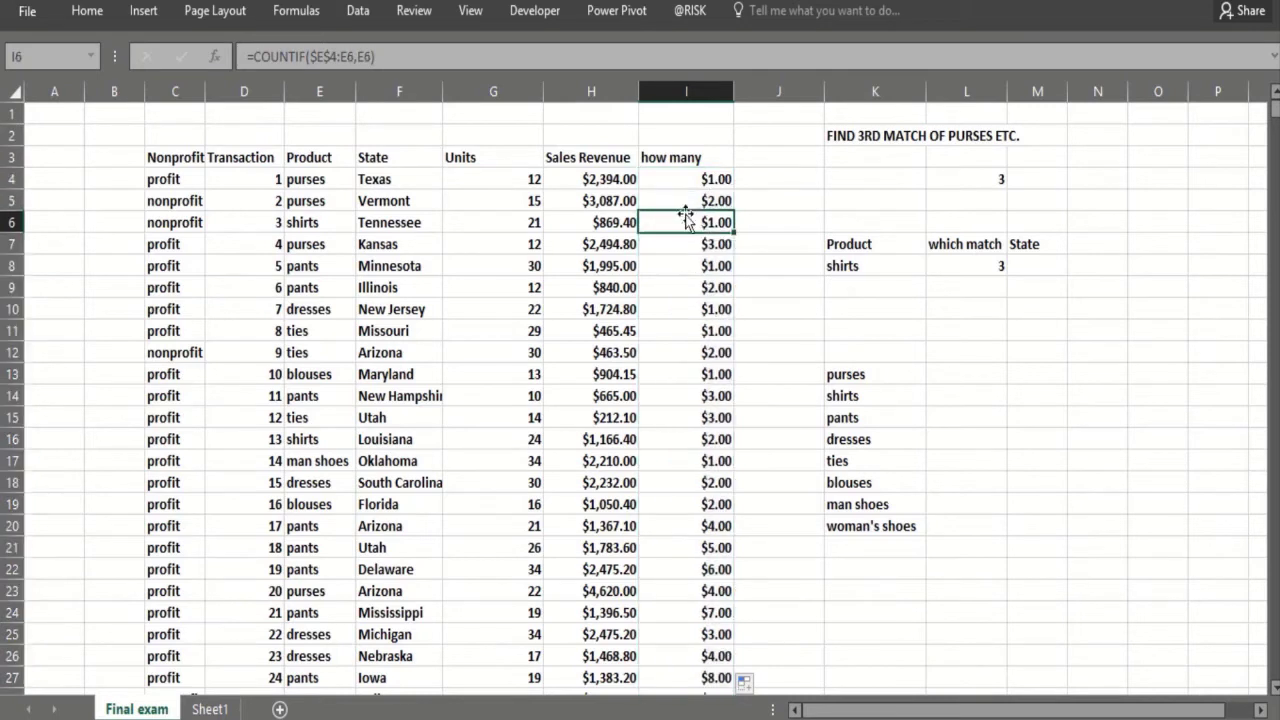
left_click(683, 180)
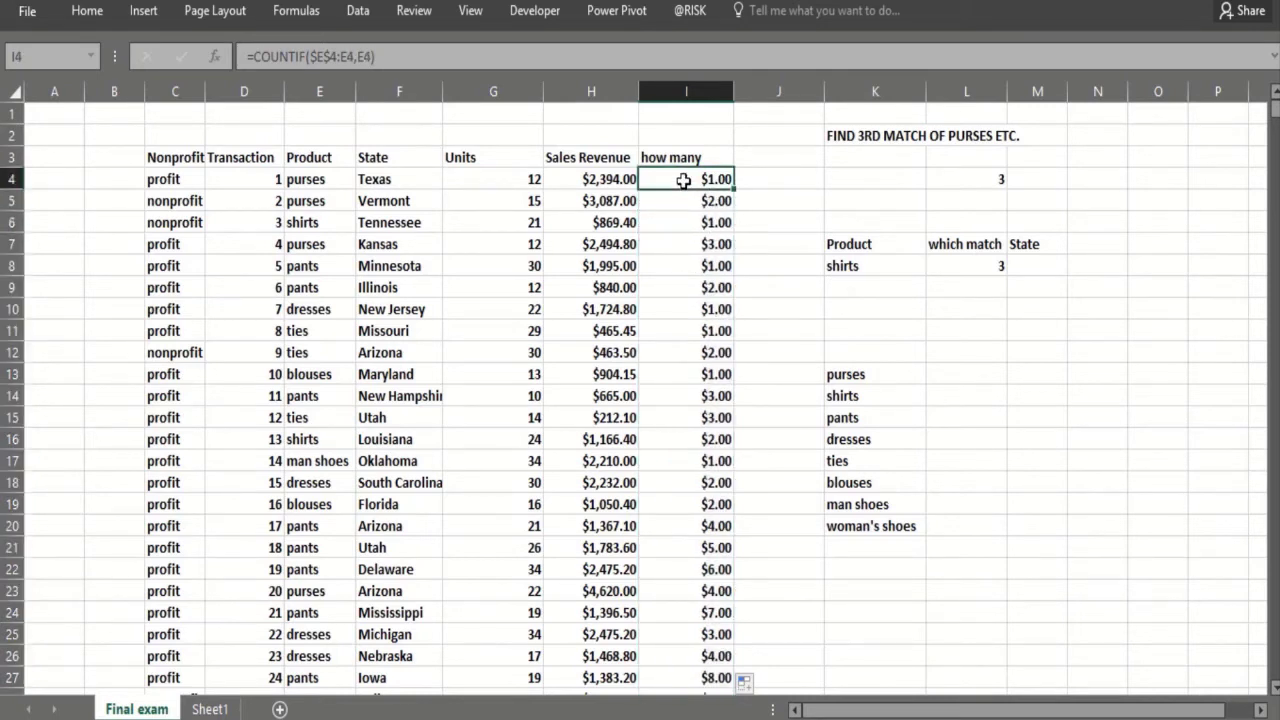
left_click(674, 200)
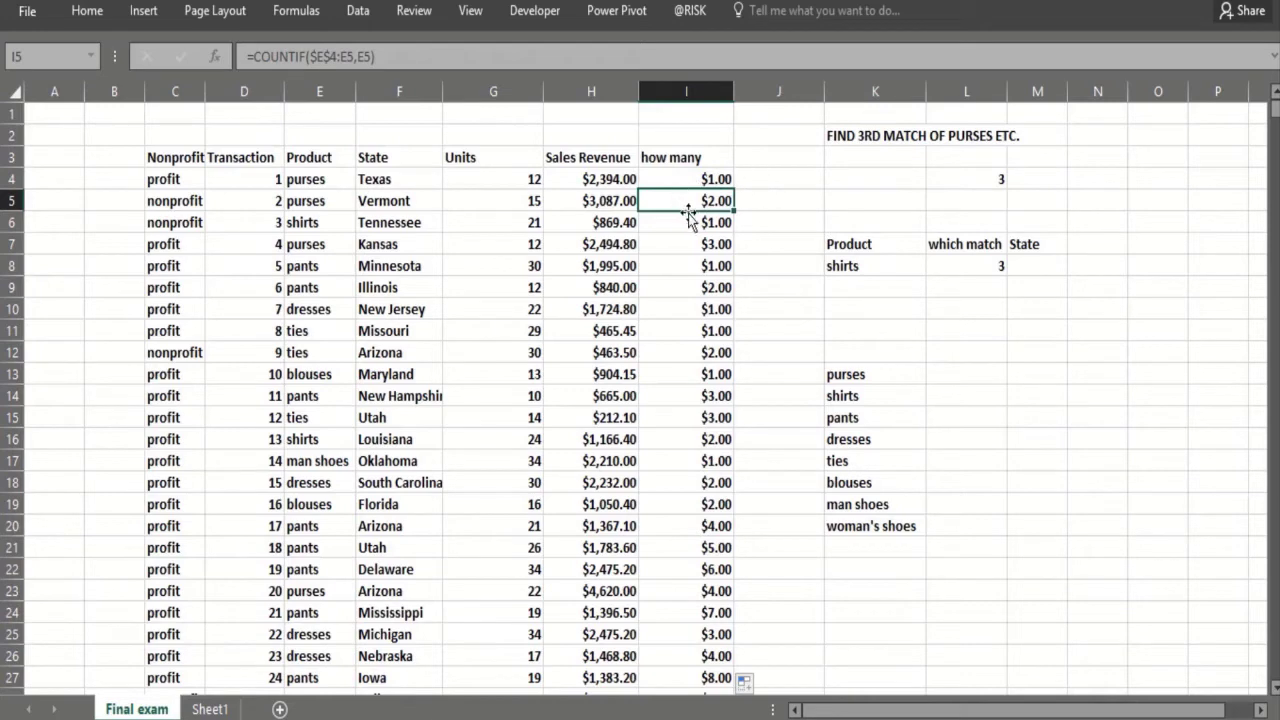
Format the running counts from I4 down to the end of the data as Number with 0 decimal places
left_click(690, 178)
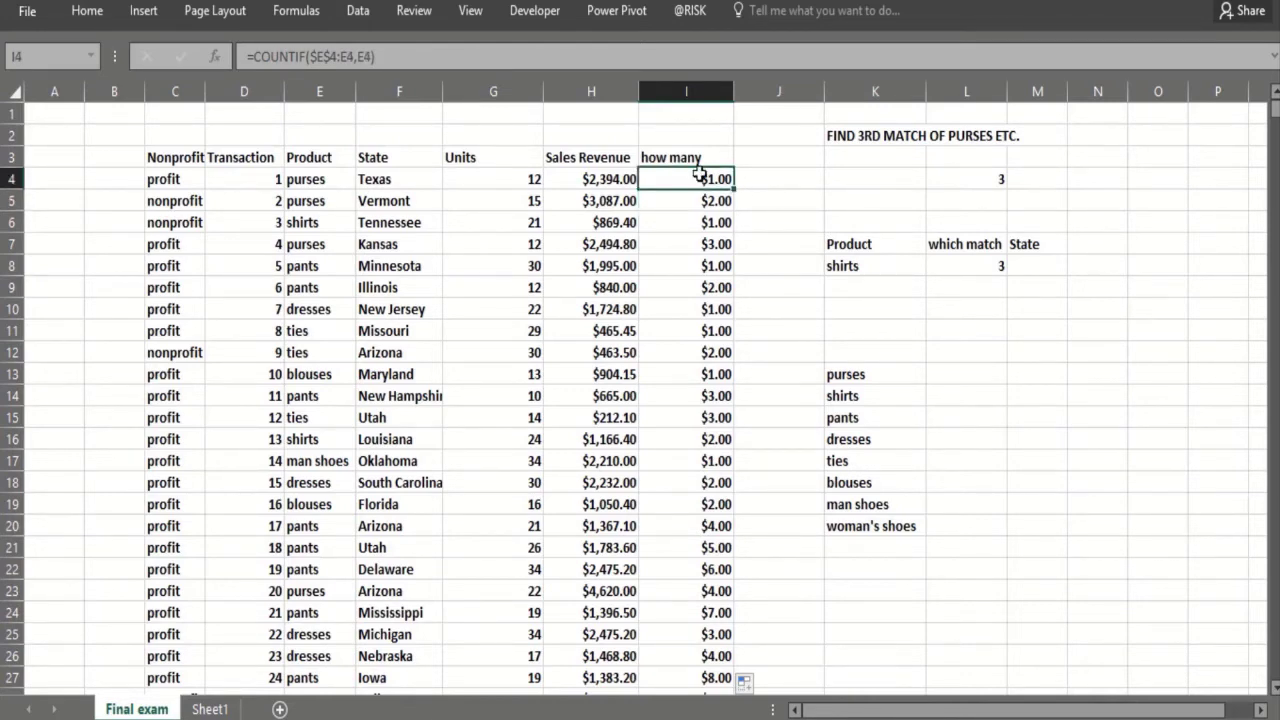
key("ctrl+shift+Down")
key("ctrl+BackSpace")
key("ctrl+1")
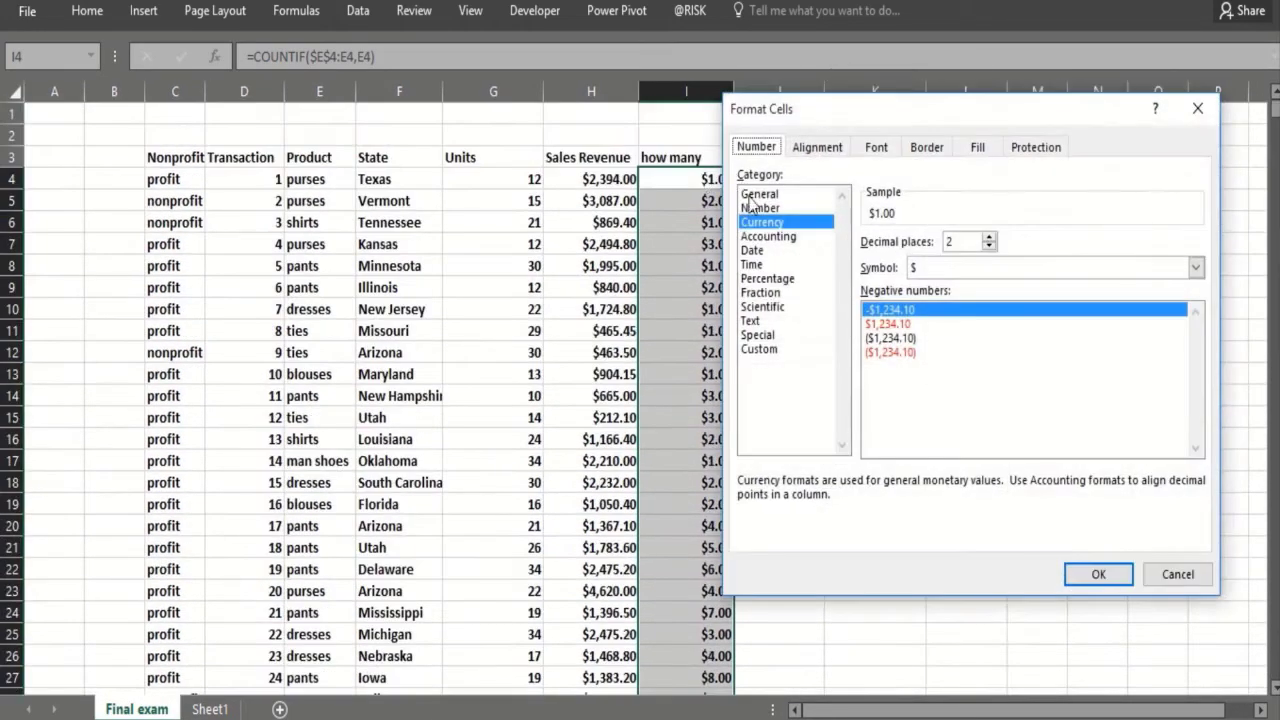
left_click(760, 208)
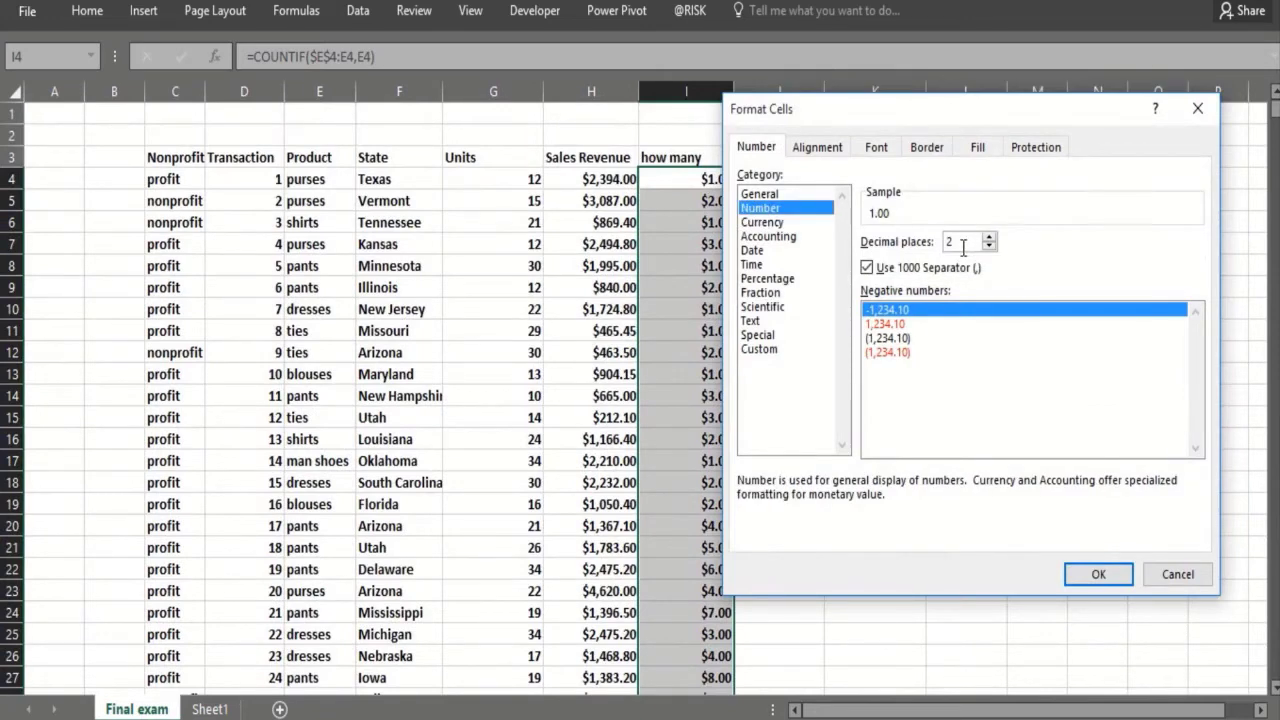
type("0")
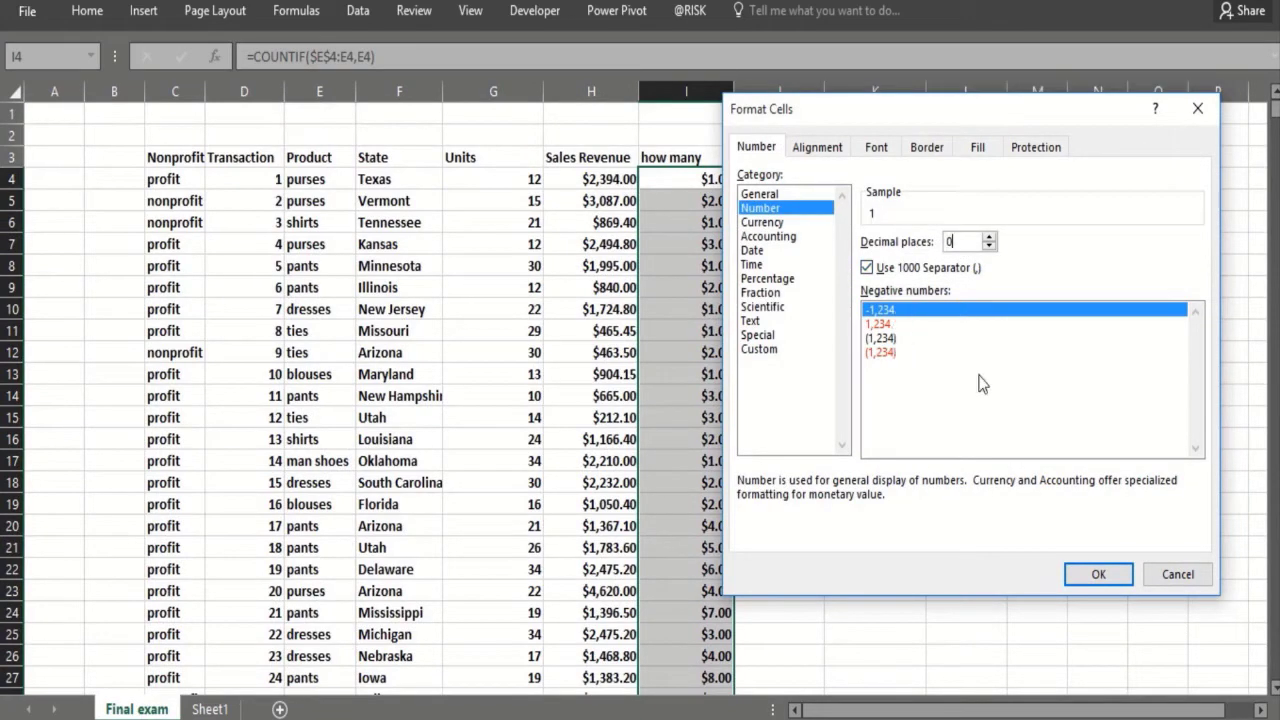
left_click(1078, 574)
Examine the running counts and their COUNTIF formulas in several rows of the how many column
left_click(706, 224)
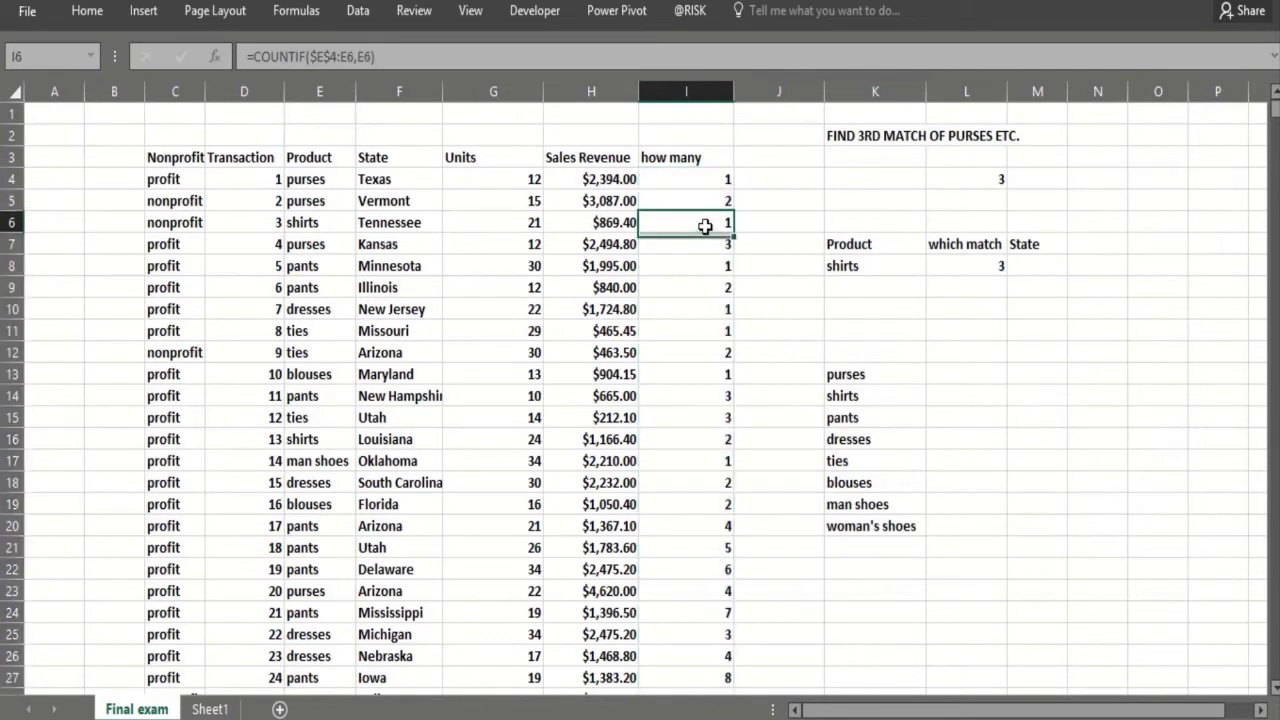
left_click(701, 248)
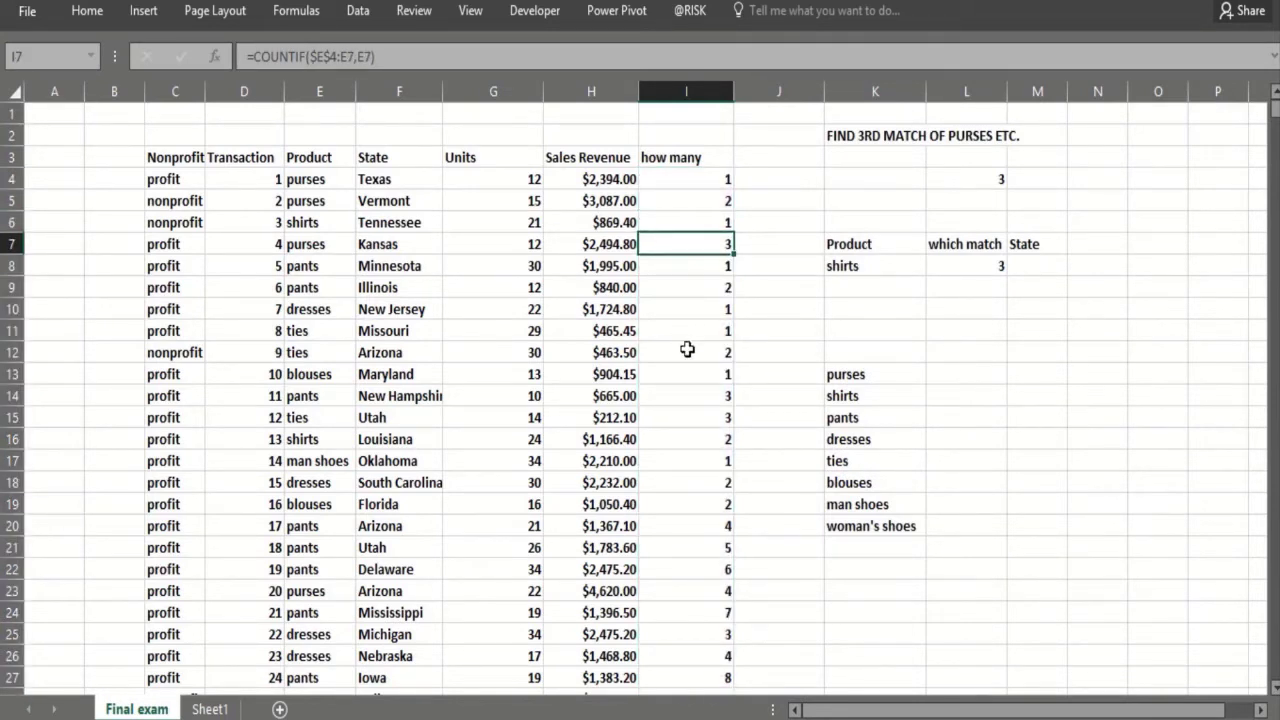
left_click(688, 397)
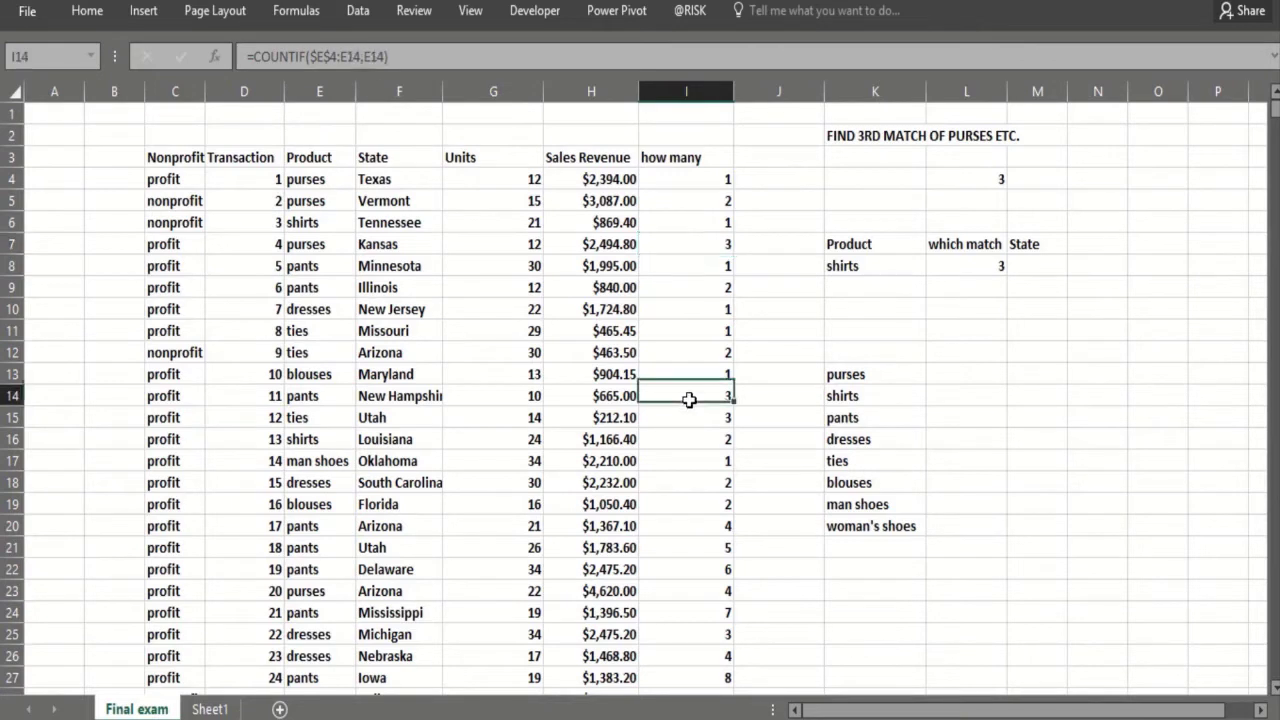
key("Up")
key("Up")
key("Up")
key("Up")
key("Up")
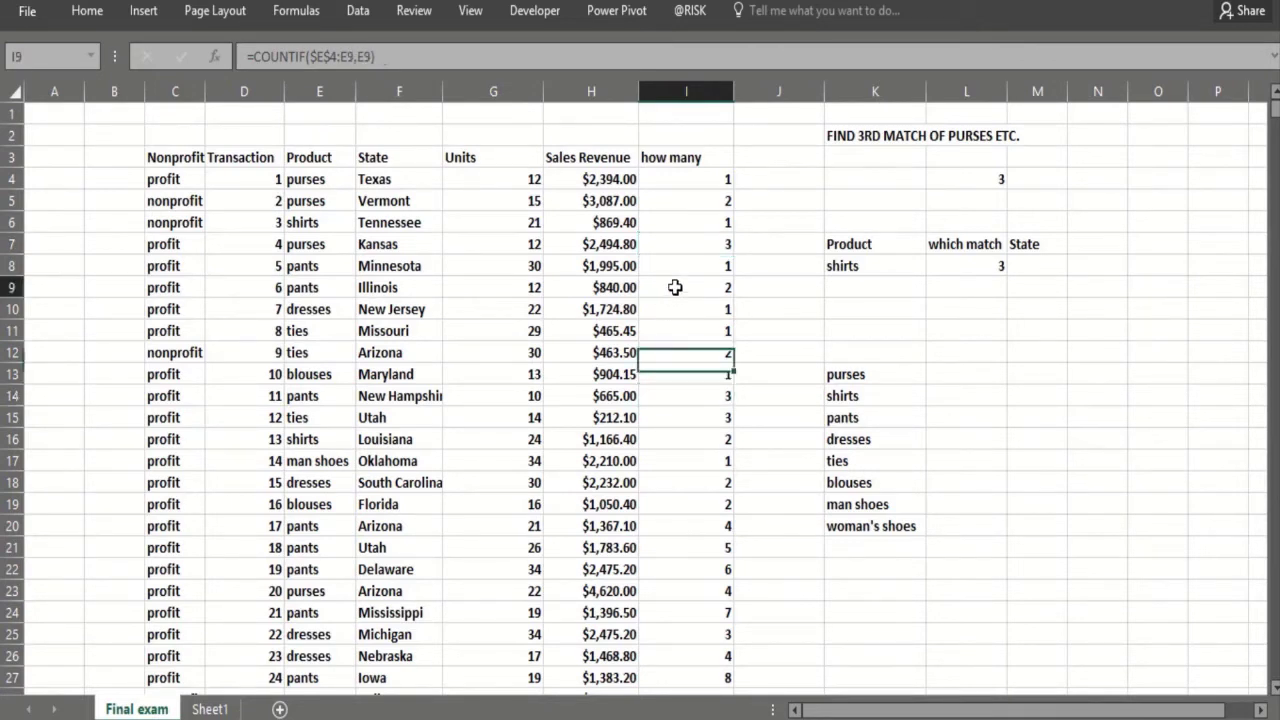
Enter the heading "concatenate" in cell J3
left_click(754, 156)
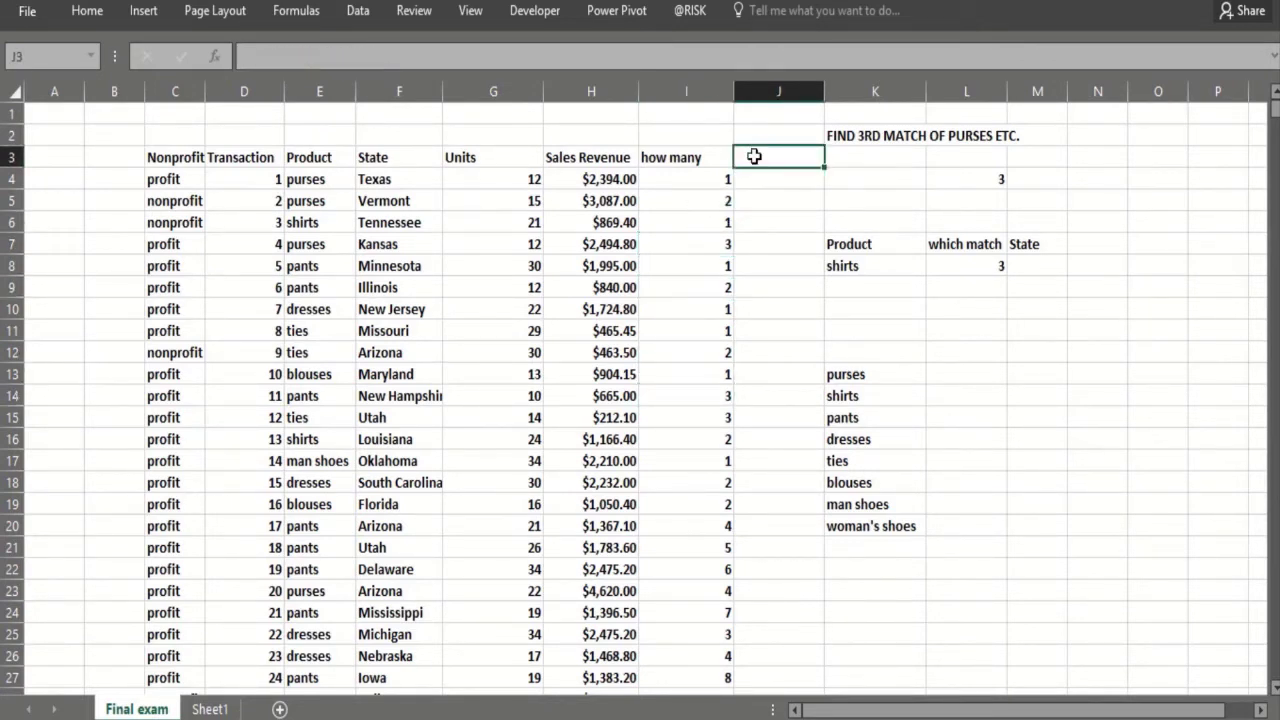
type("concaten")
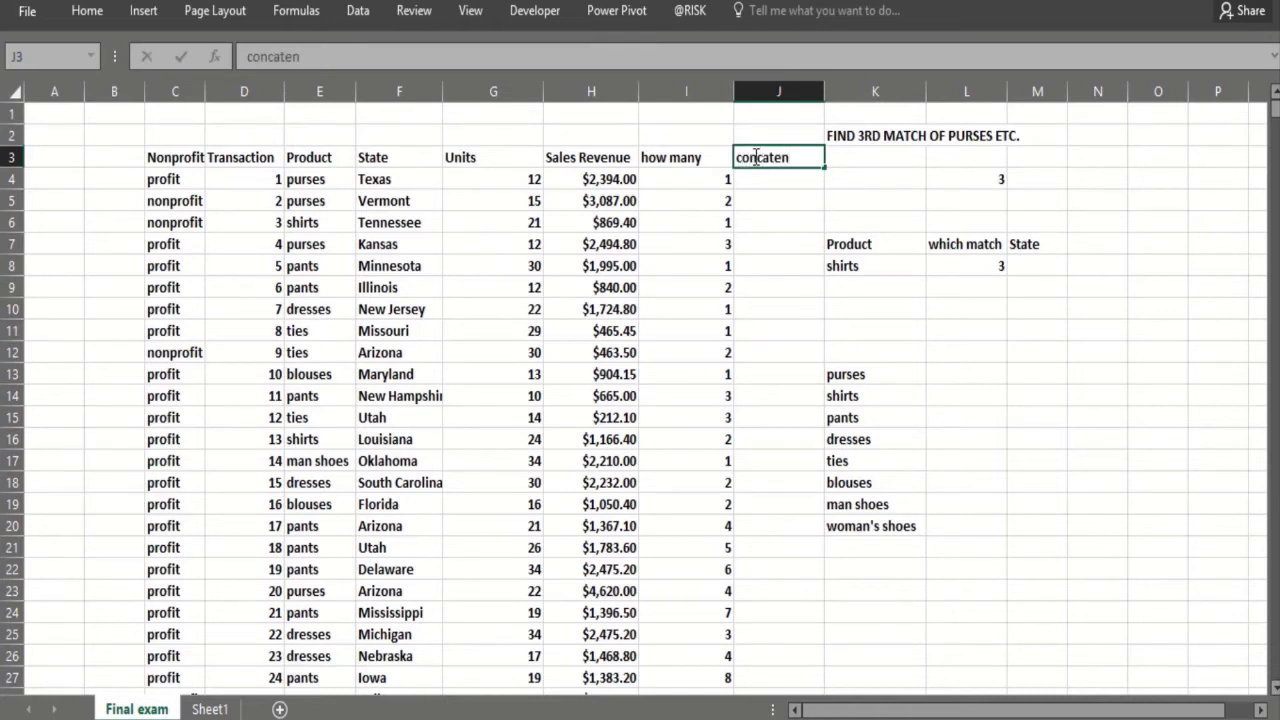
type("ate")
key("Return")
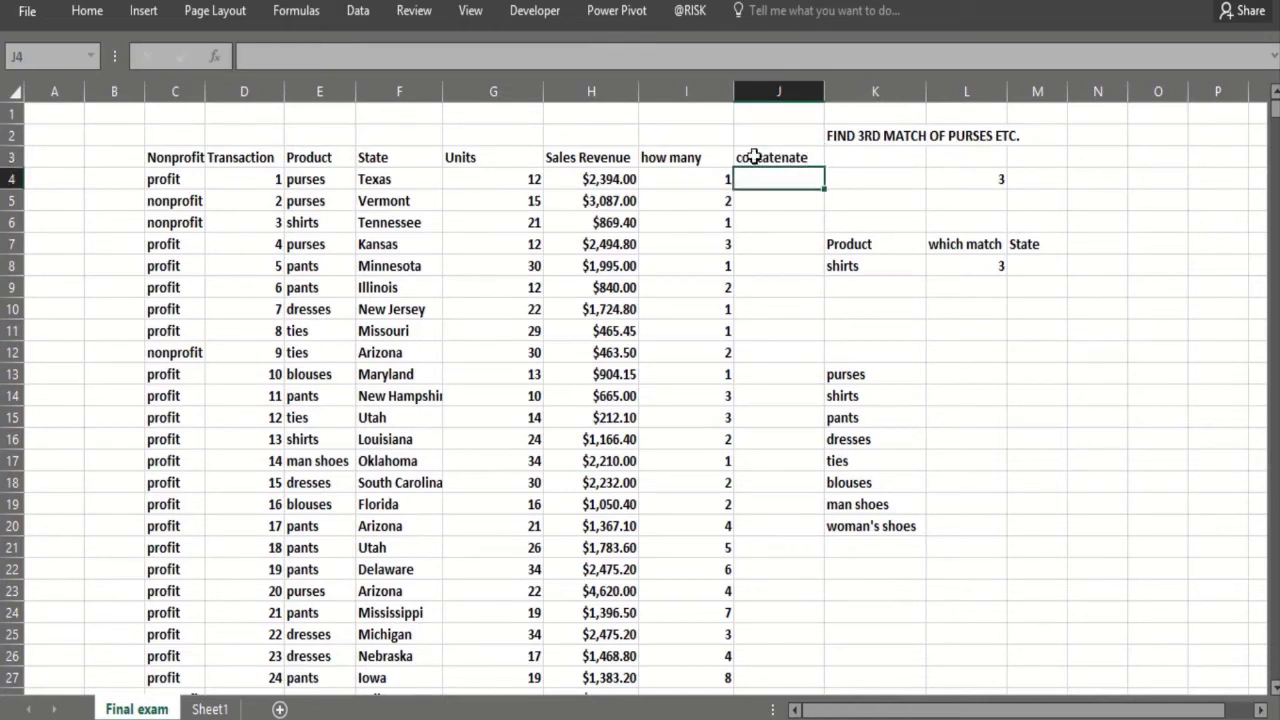
Enter the formula =E4&I4 in cell J4 to join the product with its running count
type("=")
left_click(310, 178)
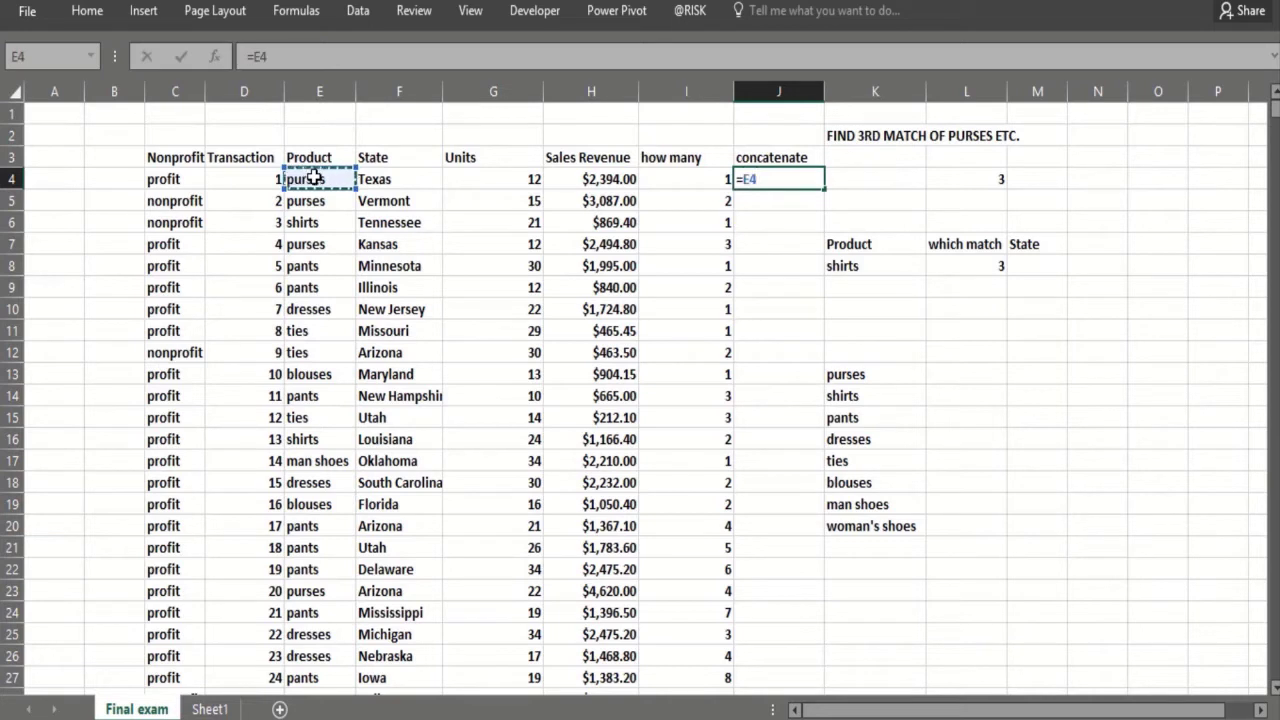
type("&")
left_click(684, 180)
key("Return")
Fill the concatenation formula from J4 down to the end of the data and check the copy in J5
left_click(813, 184)
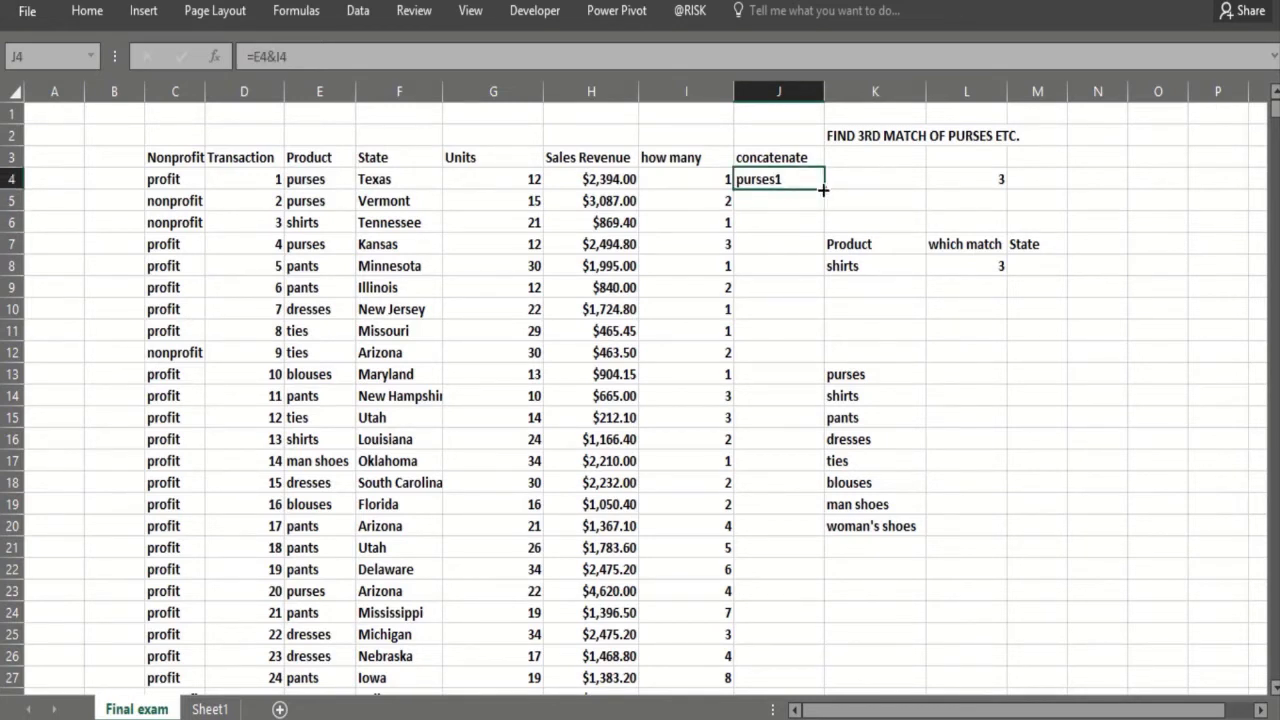
double_click(822, 189)
left_click(788, 198)
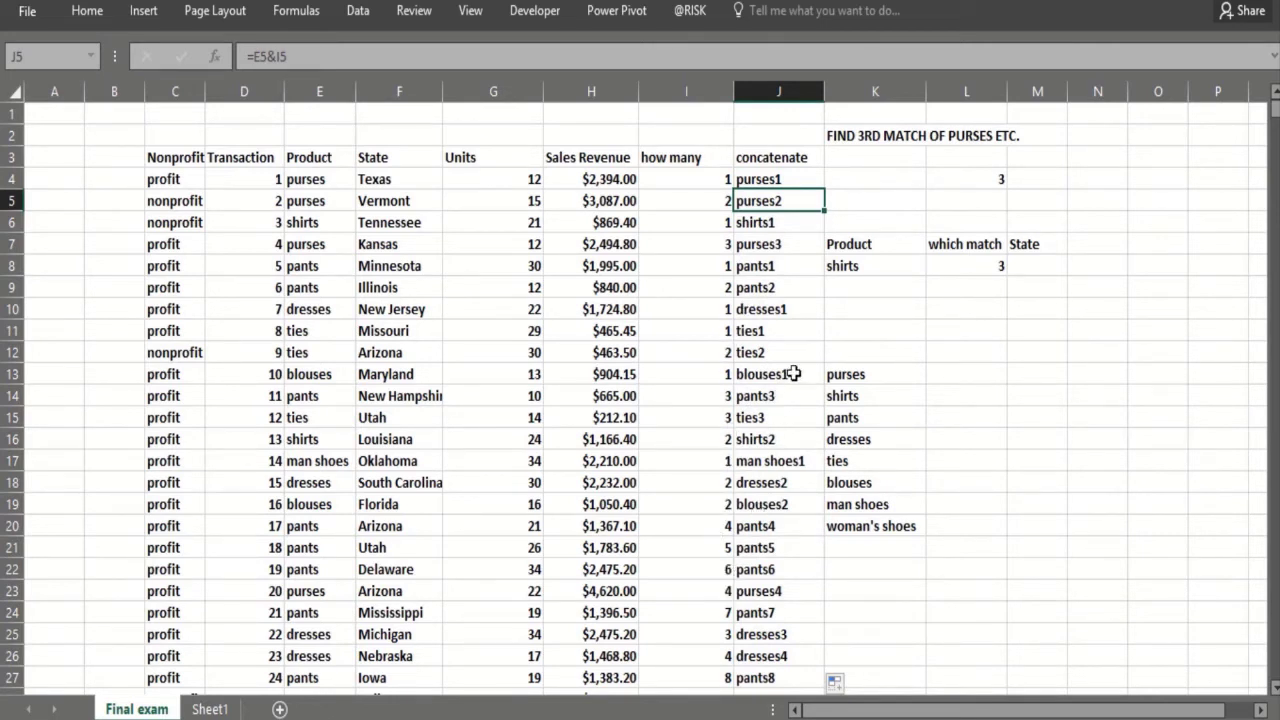
Enter the heading "concatenate" in cell N7, beside the State heading of the lookup table
left_click(1083, 244)
type("con")
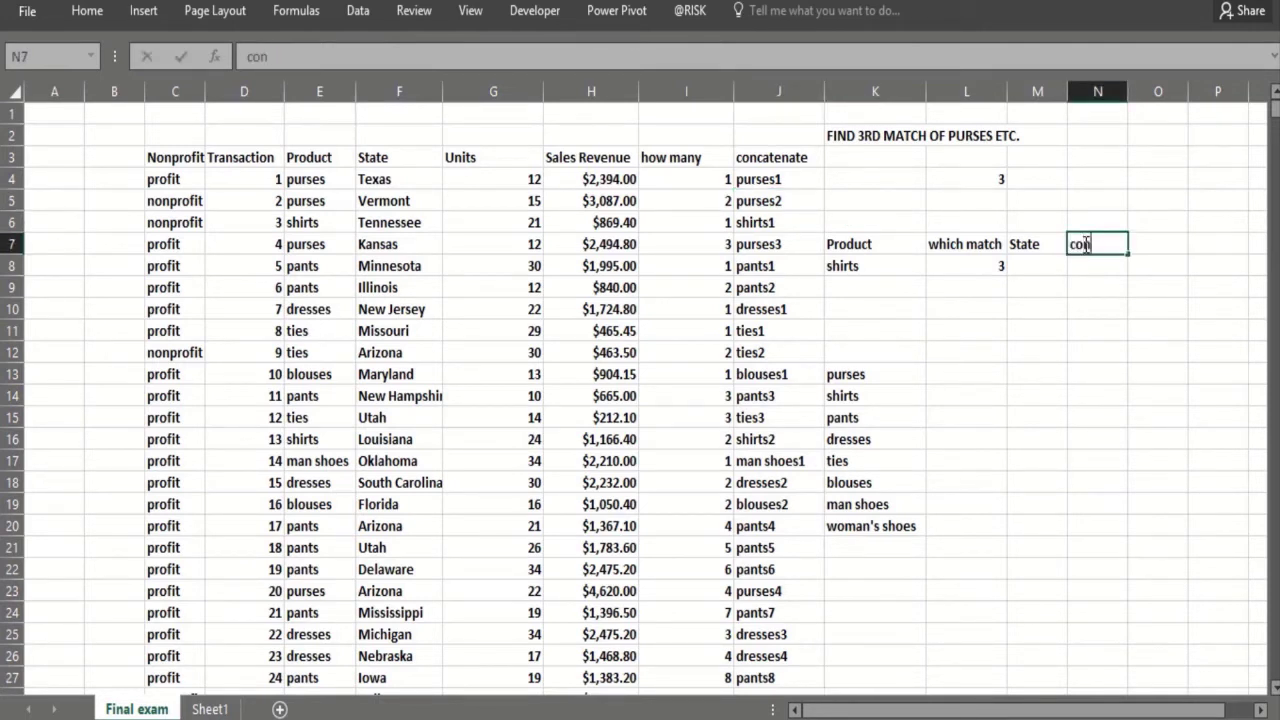
type("catenate")
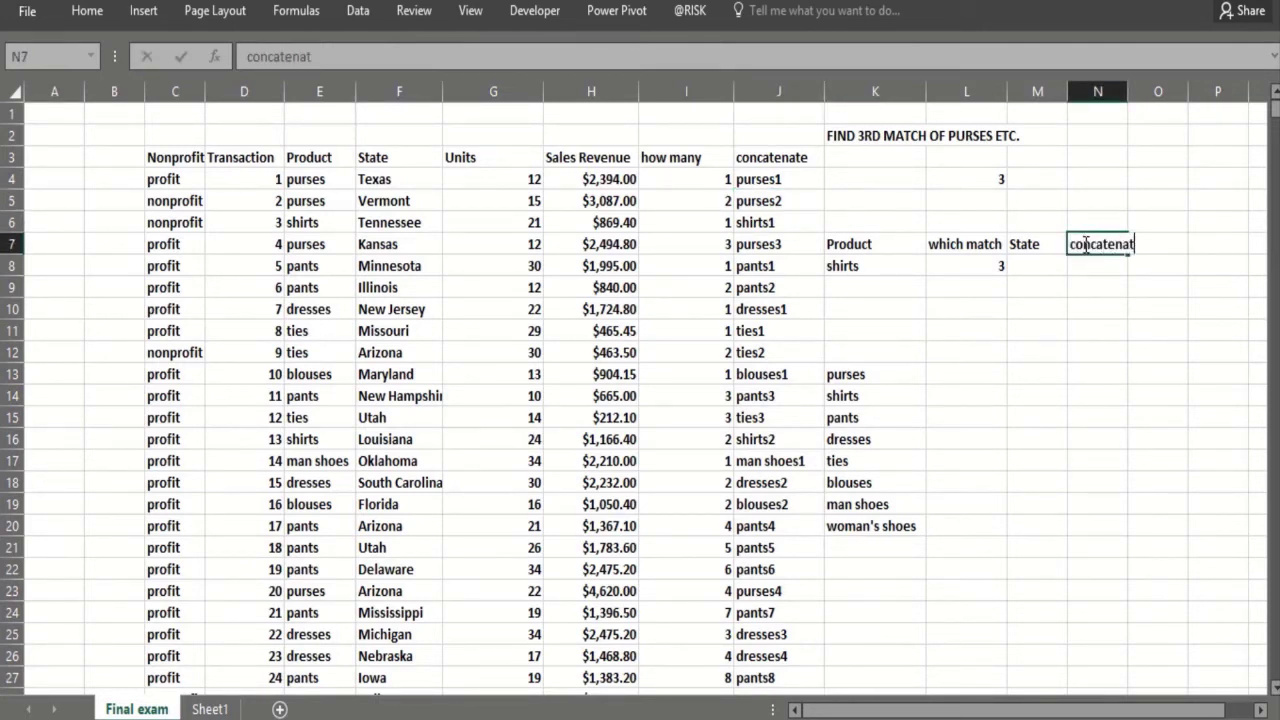
key("Return")
Enter the formula =K8&L8 in cell N8 and widen column N to fit its heading
type("=")
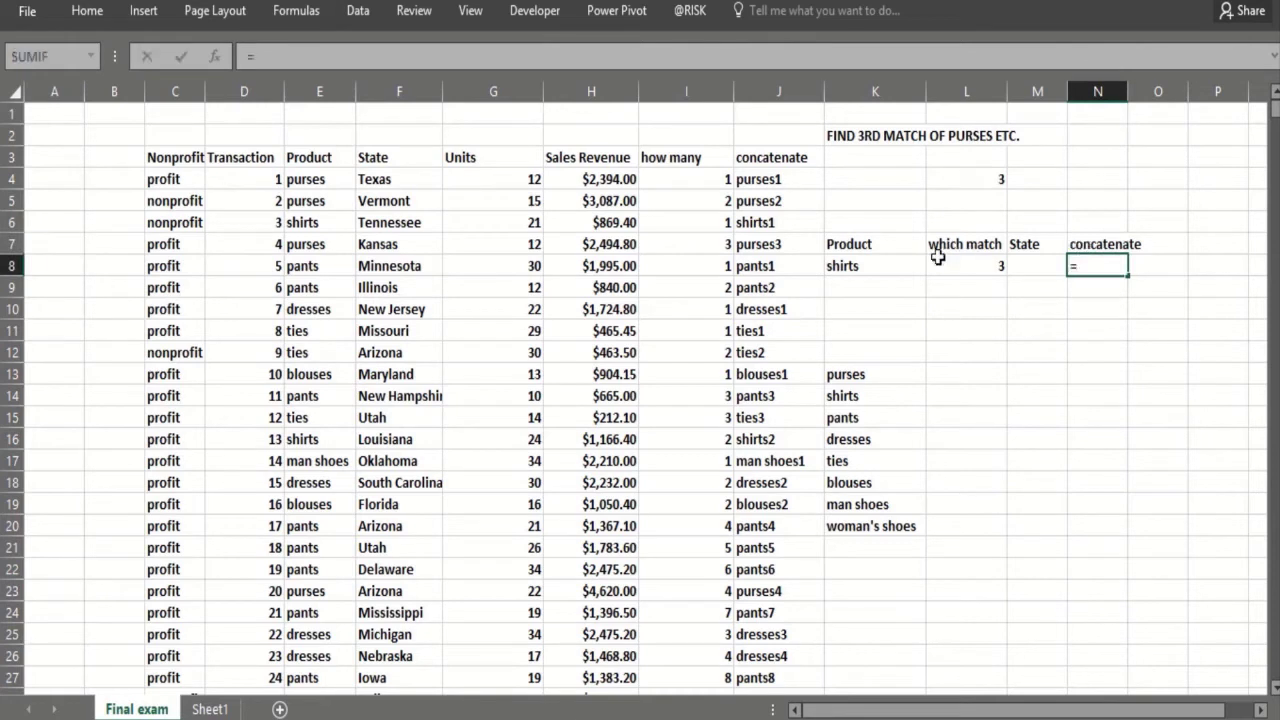
left_click(829, 265)
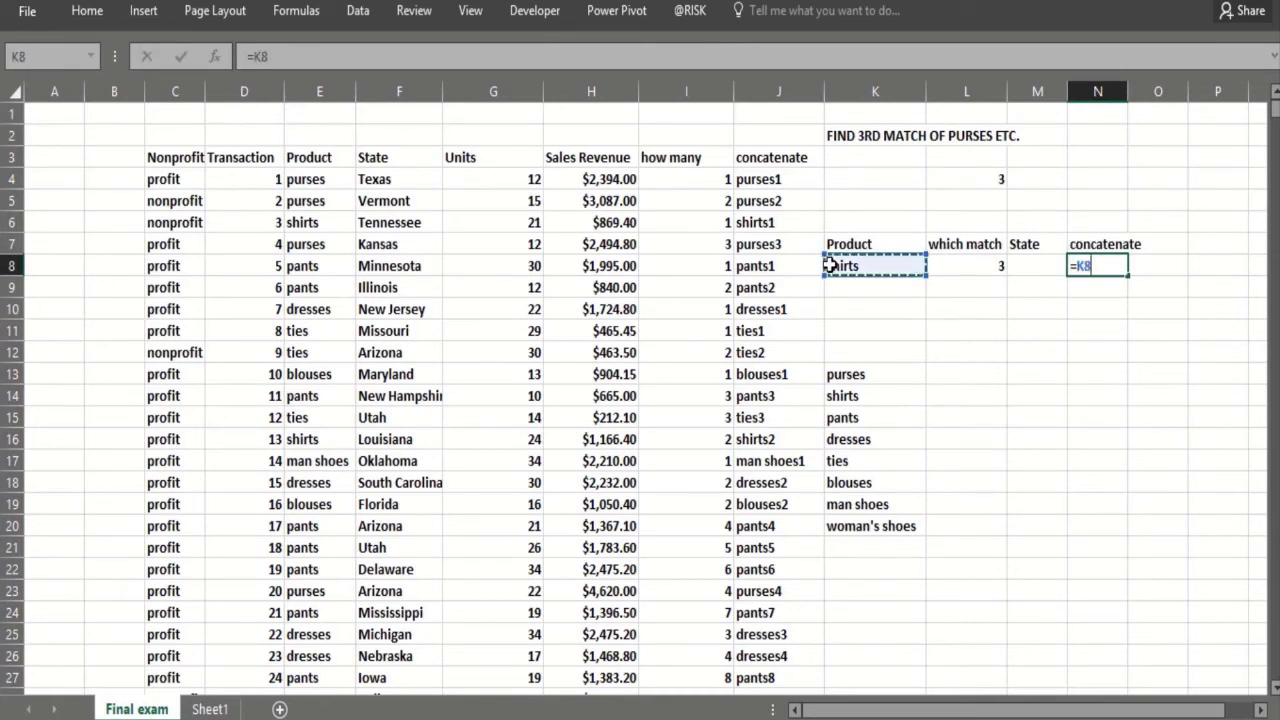
type("&")
left_click(955, 265)
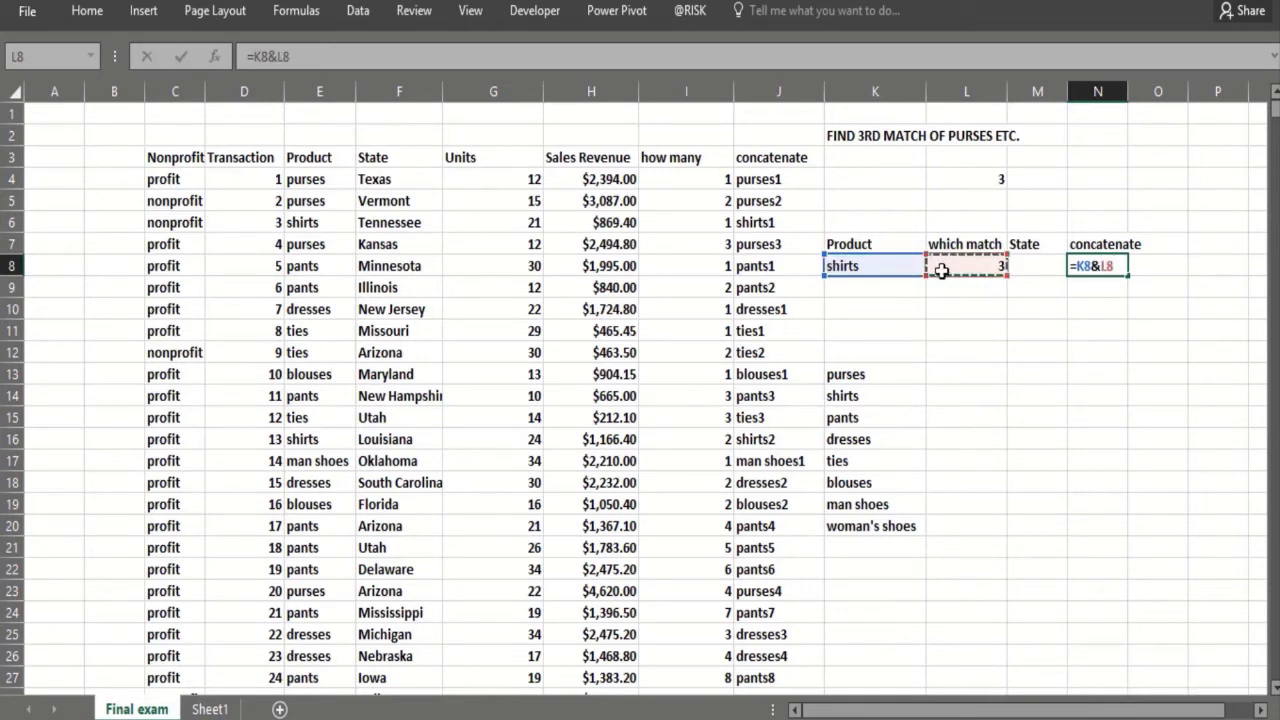
key("Return")
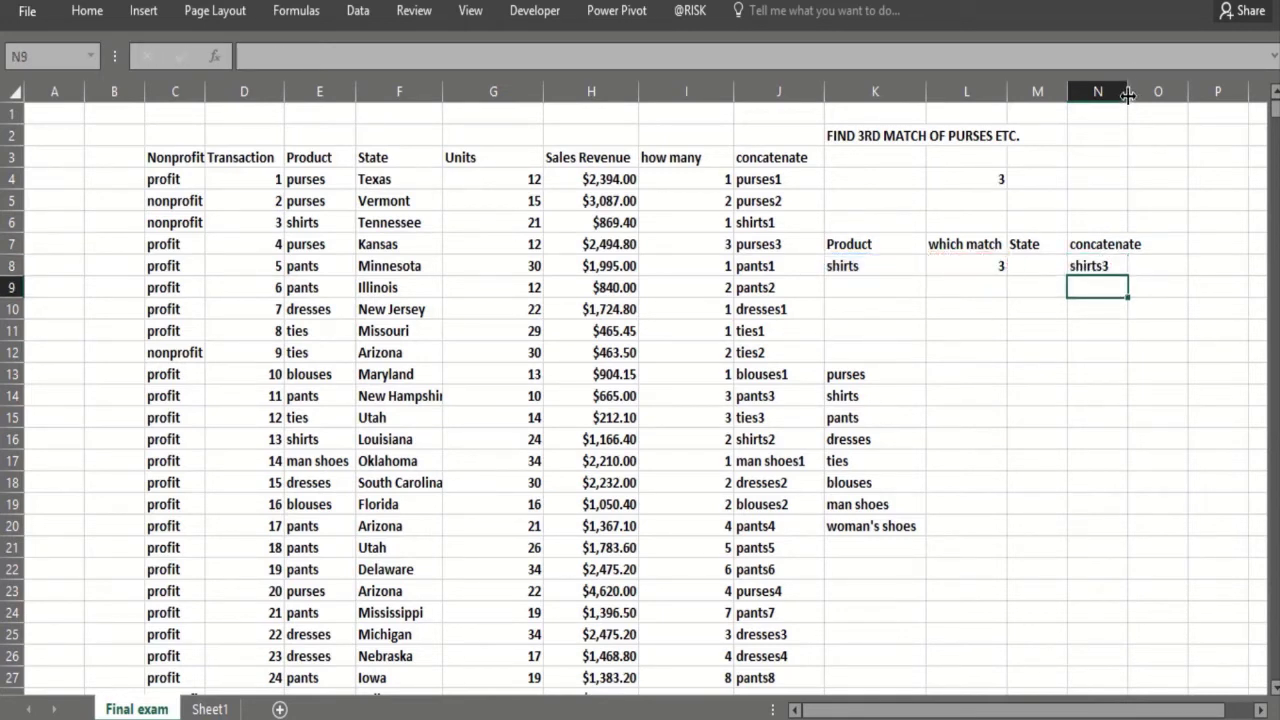
left_click_drag(1128, 91, 1160, 91)
Enter the heading "which row" in cell O7
left_click(1173, 248)
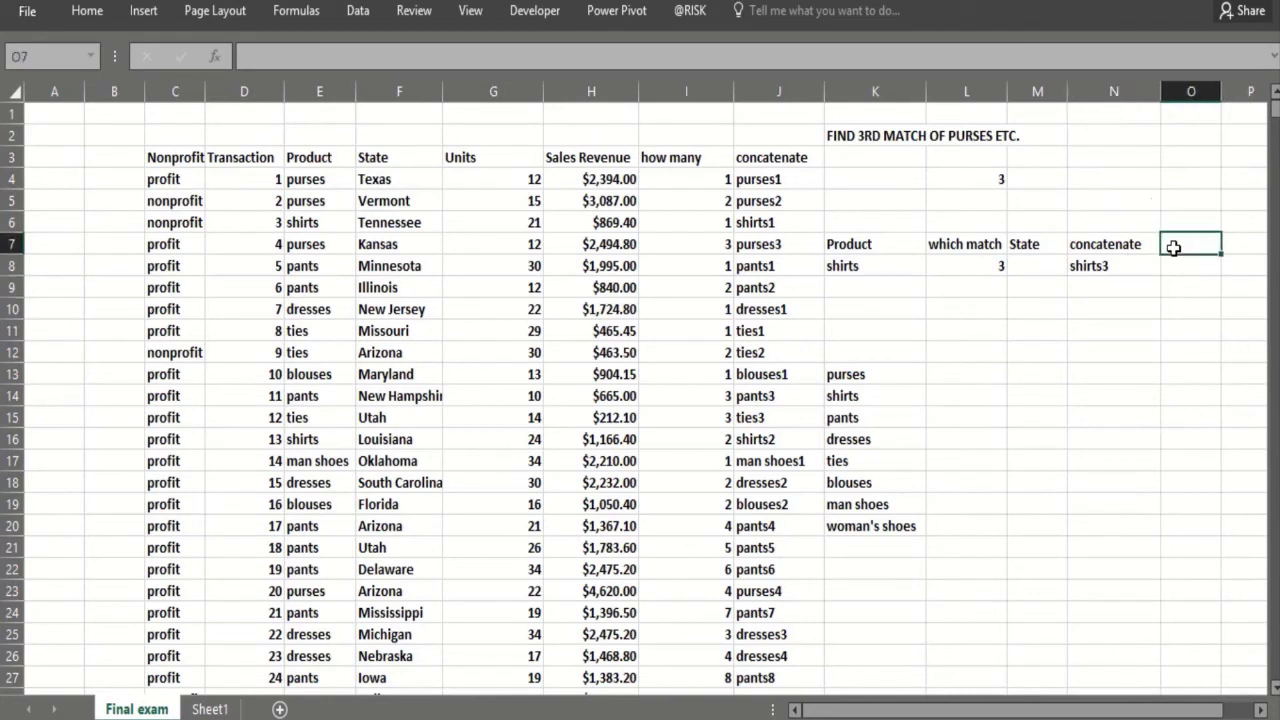
type("which row")
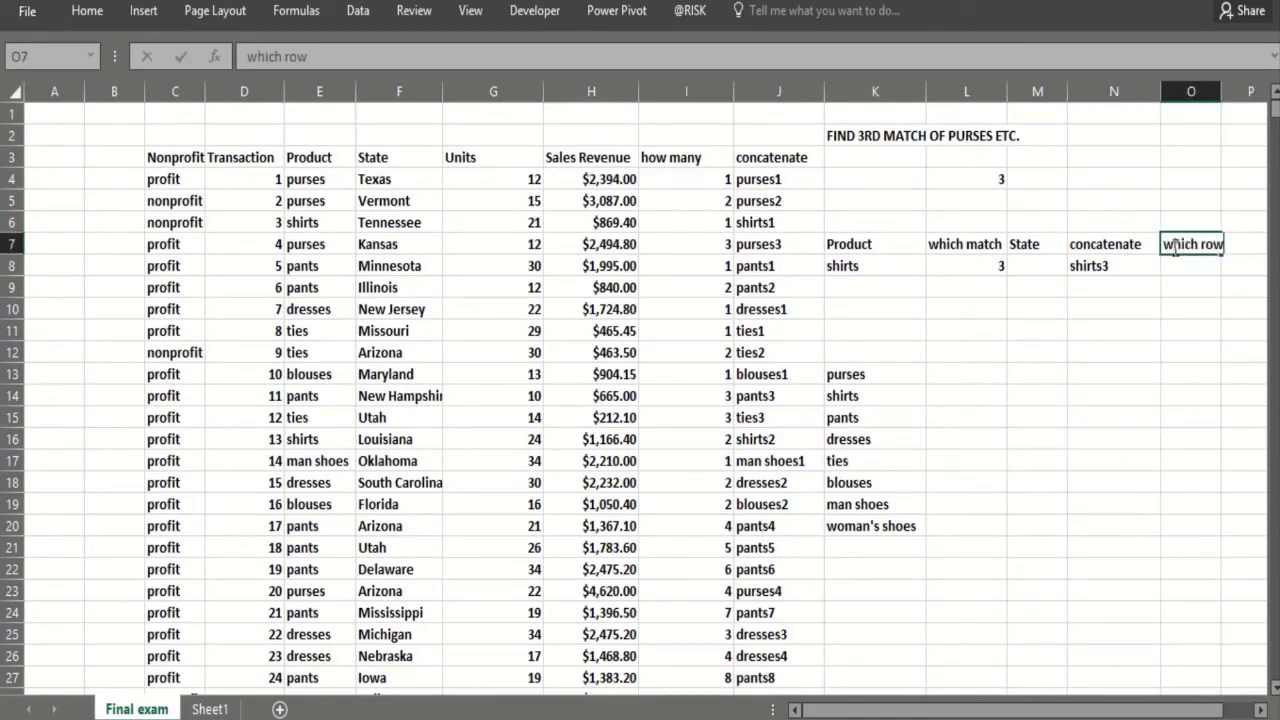
key("Return")
Enter =MATCH(N8,J4:J6457,0) in cell O8 to find the row of the joined key, and check the formula
type("=")
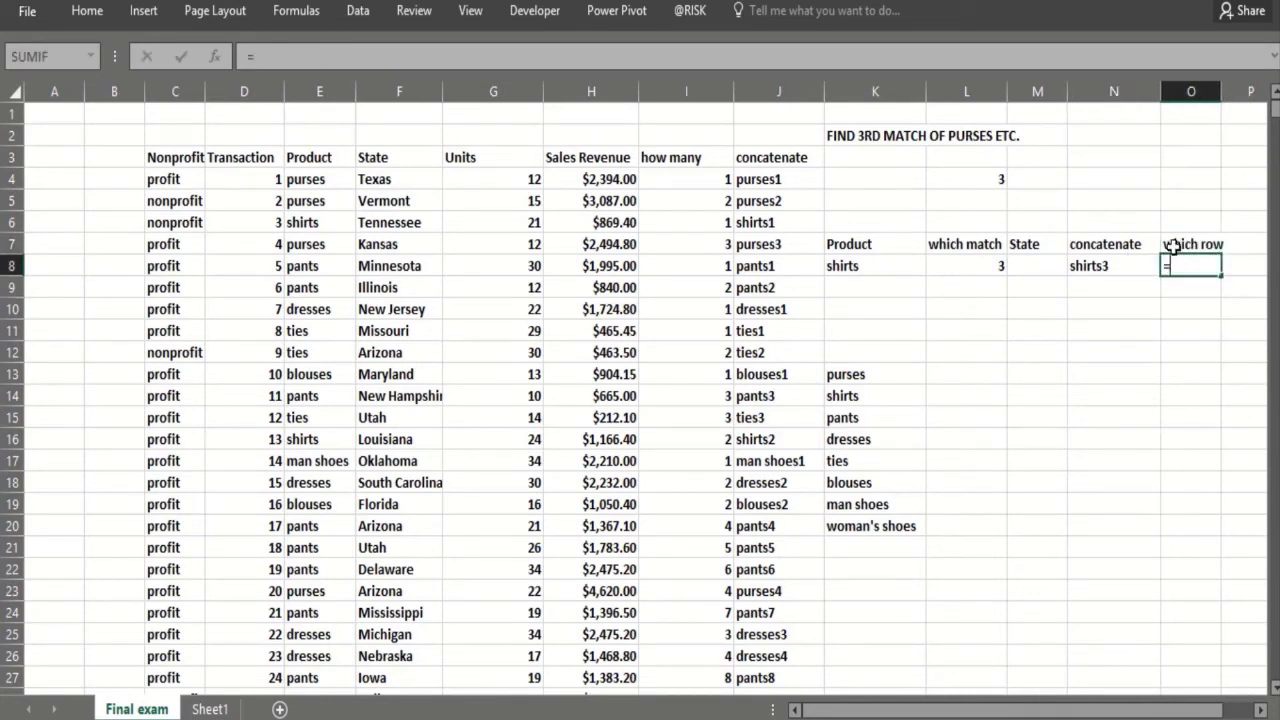
type("match(")
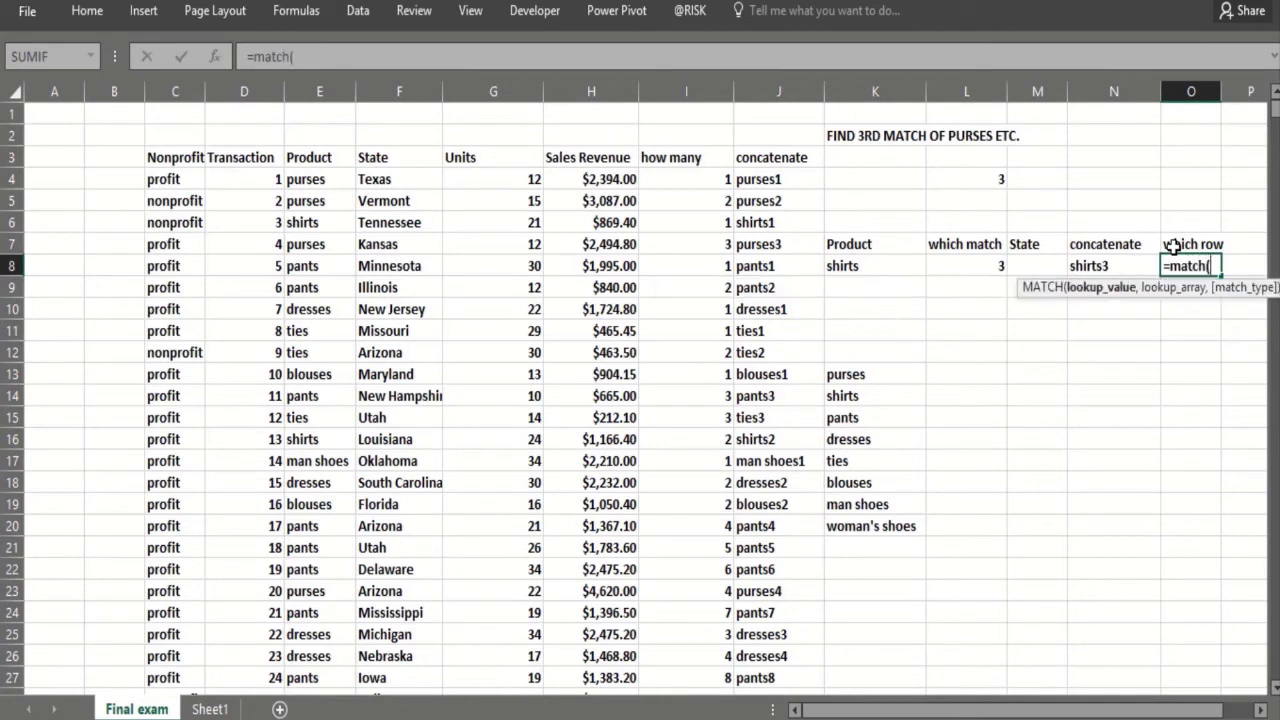
left_click(1125, 272)
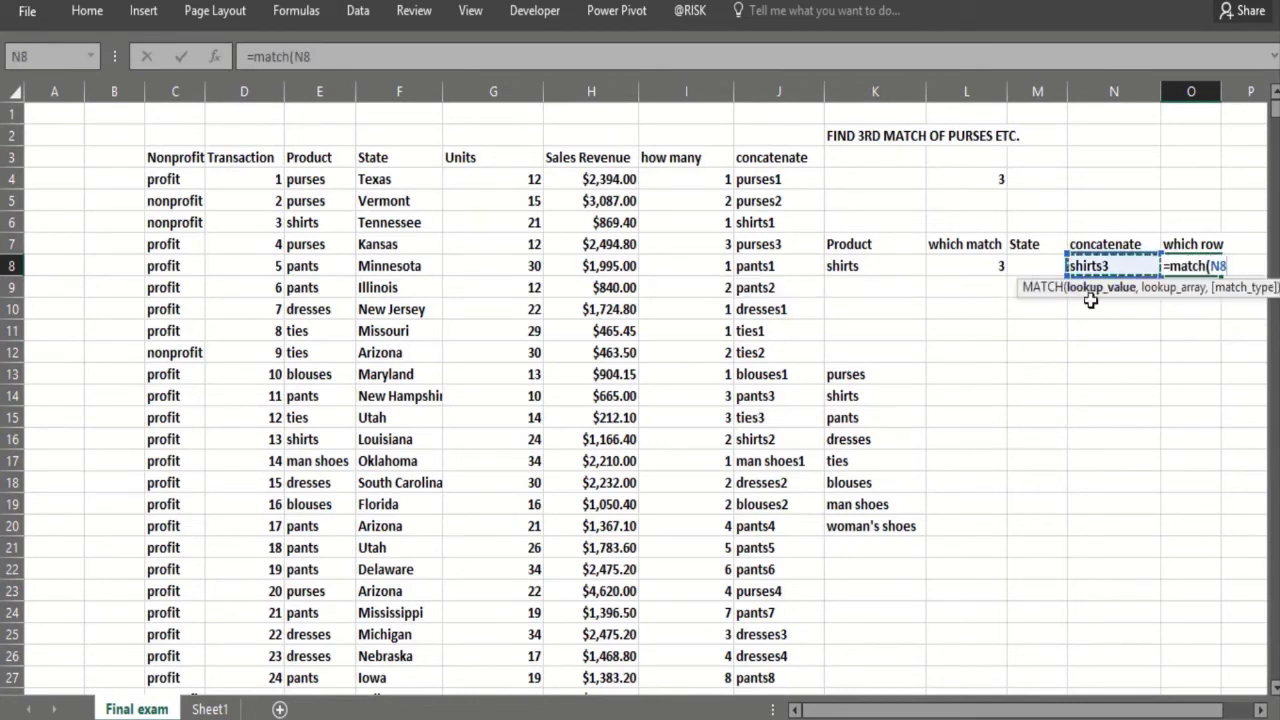
type(",")
left_click(748, 182)
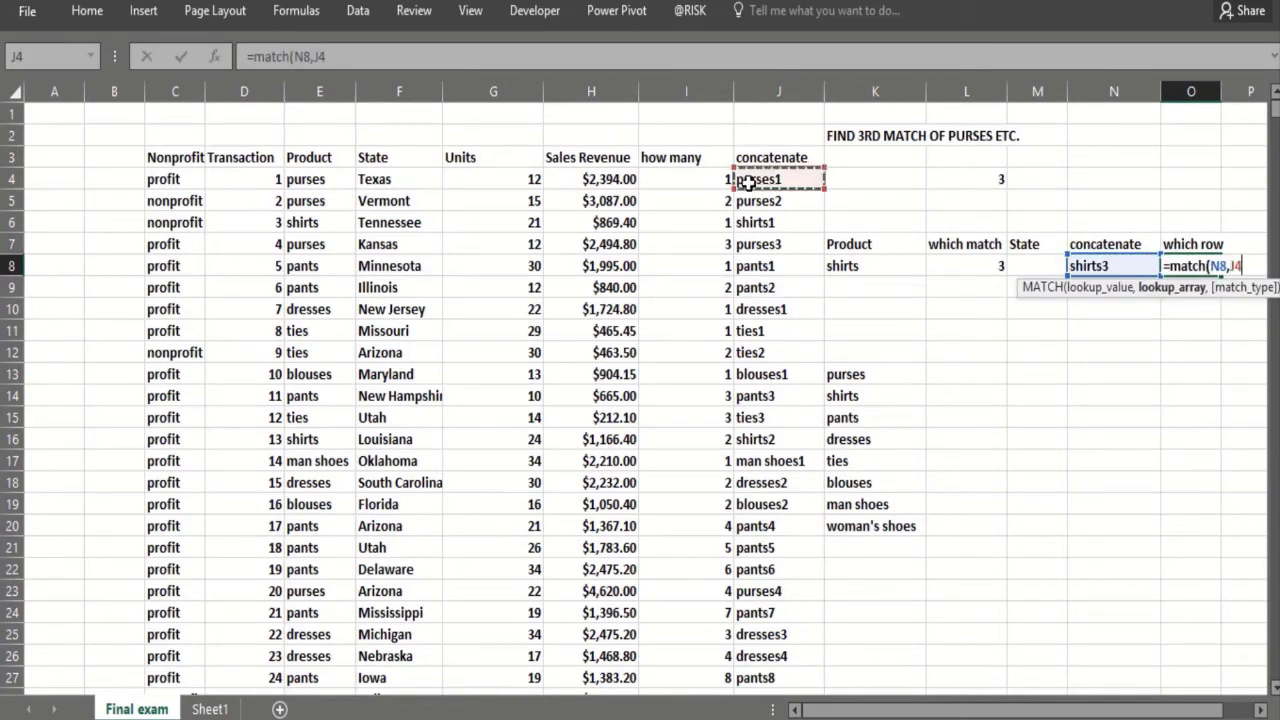
key("ctrl+shift+Down")
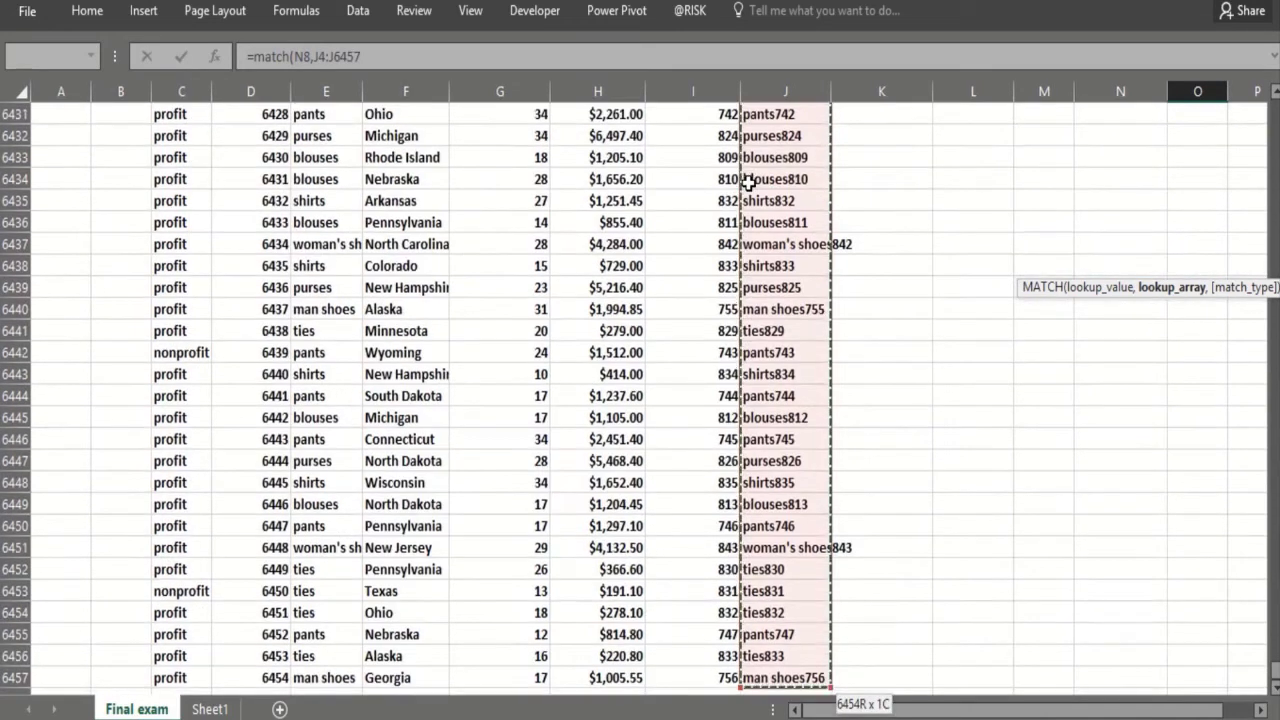
type(",0")
key("Return")
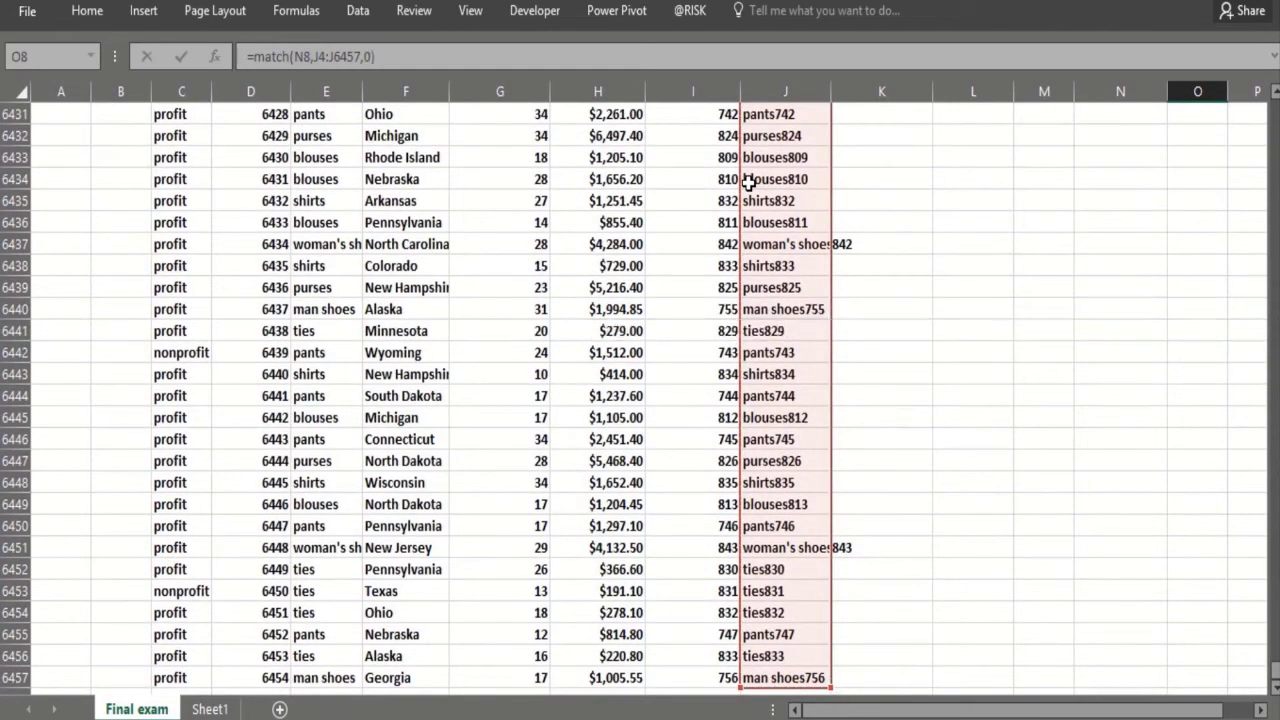
key("Up")
key("Up")
key("Up")
key("Up")
key("Up")
key("Up")
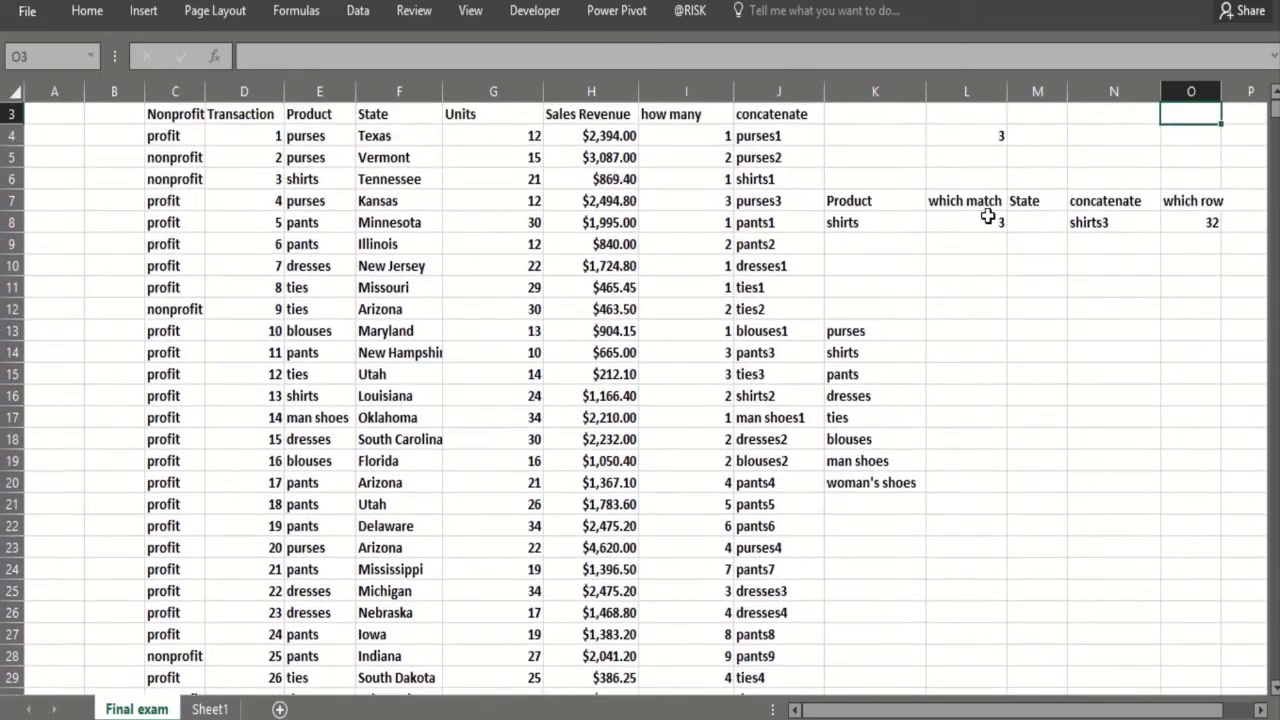
left_click(1178, 216)
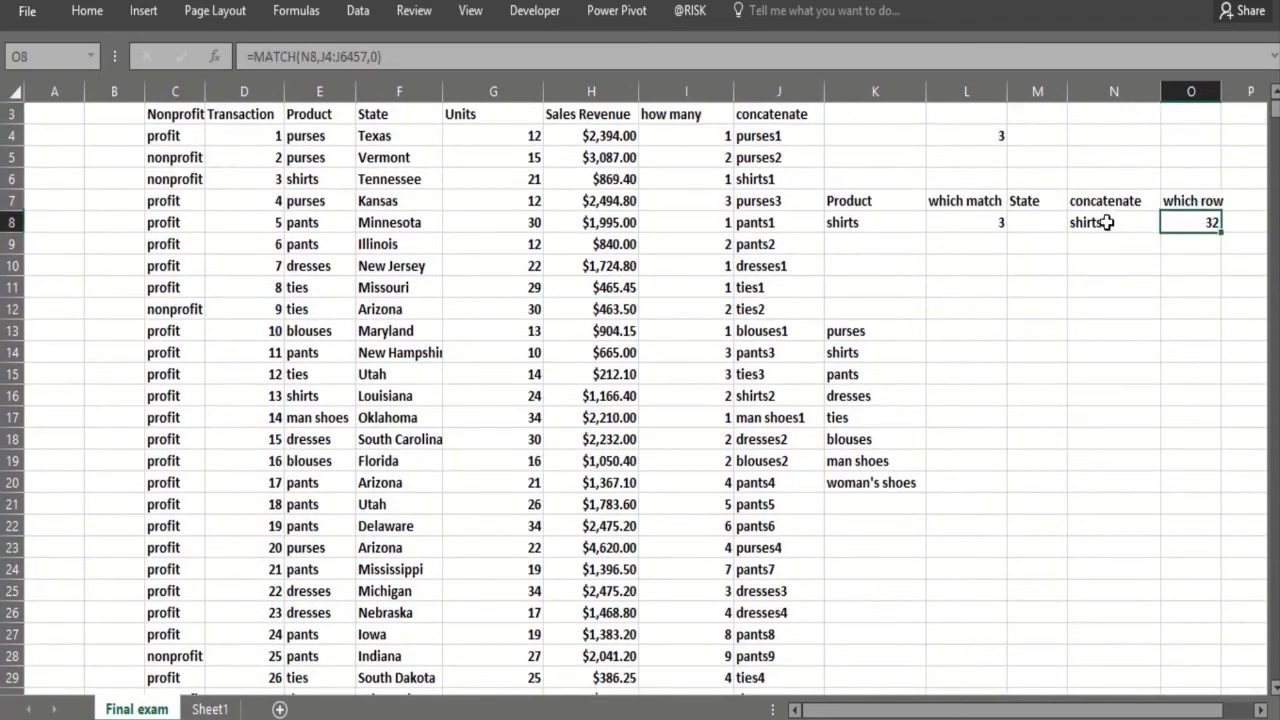
Enter =INDEX(F4:F6457,O8,1) in cell M8 under the State heading to return the state for the matched row
left_click(1053, 230)
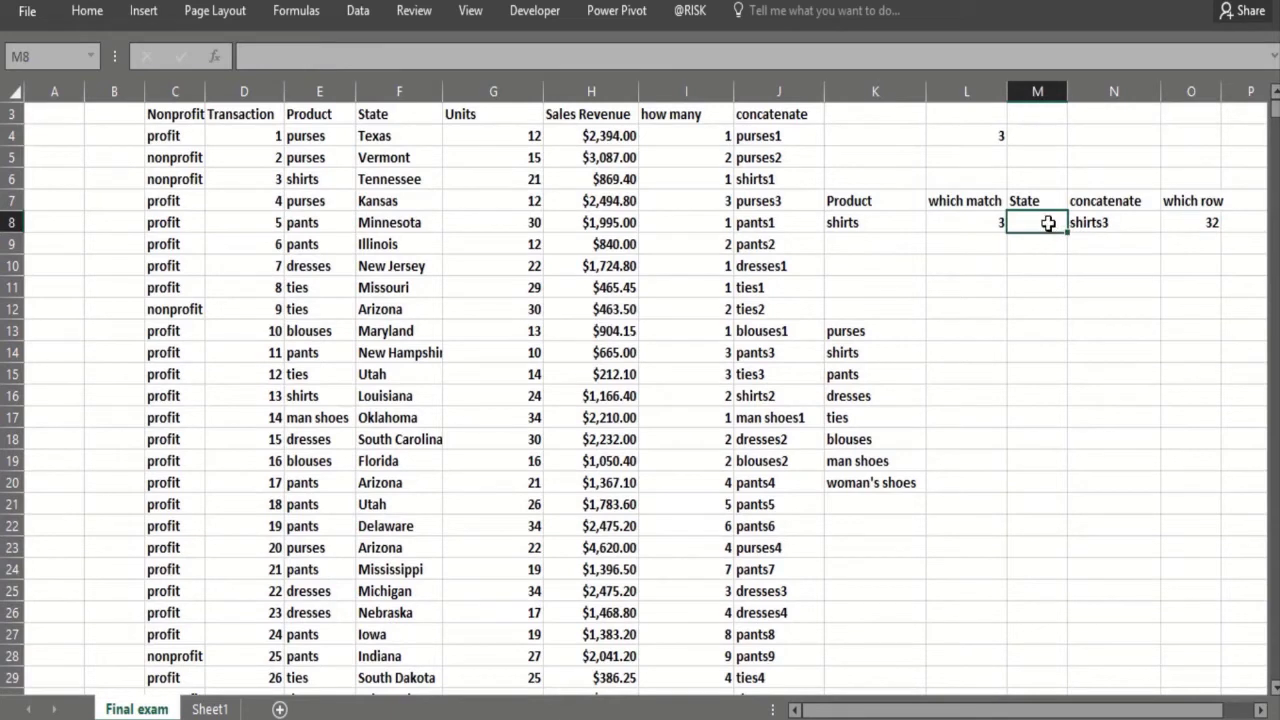
type("=index9")
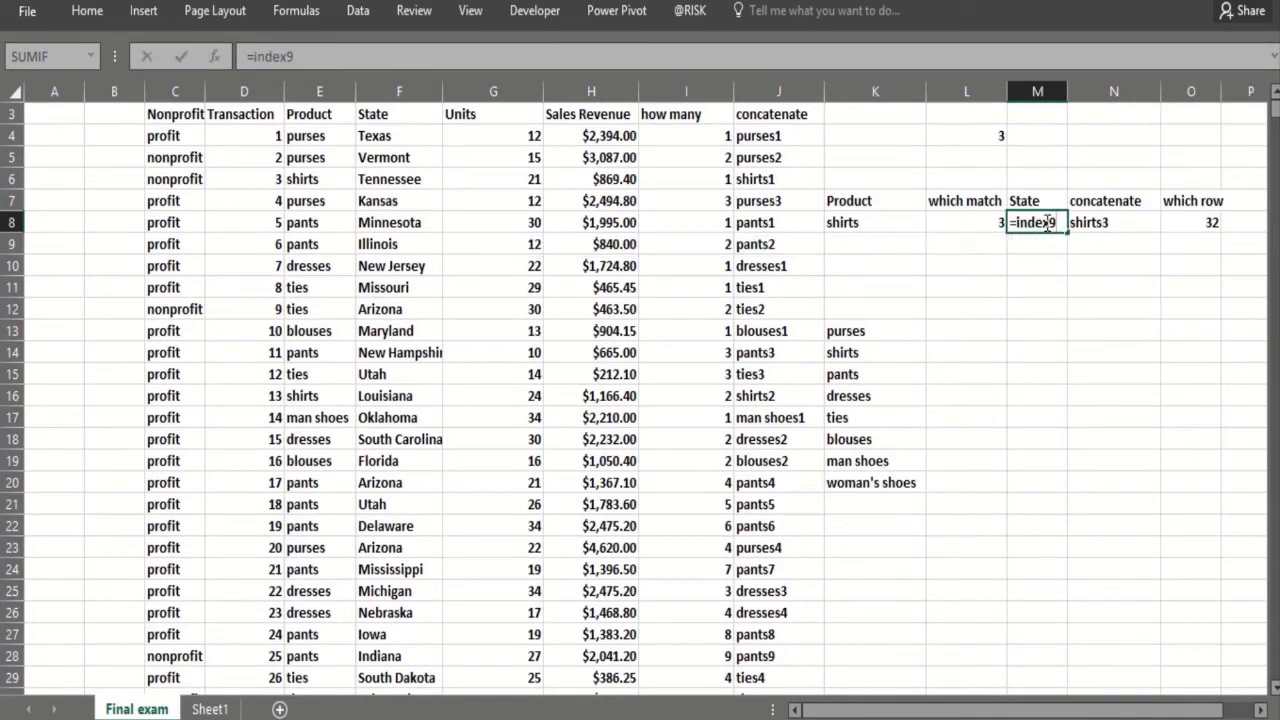
key("BackSpace")
type("(")
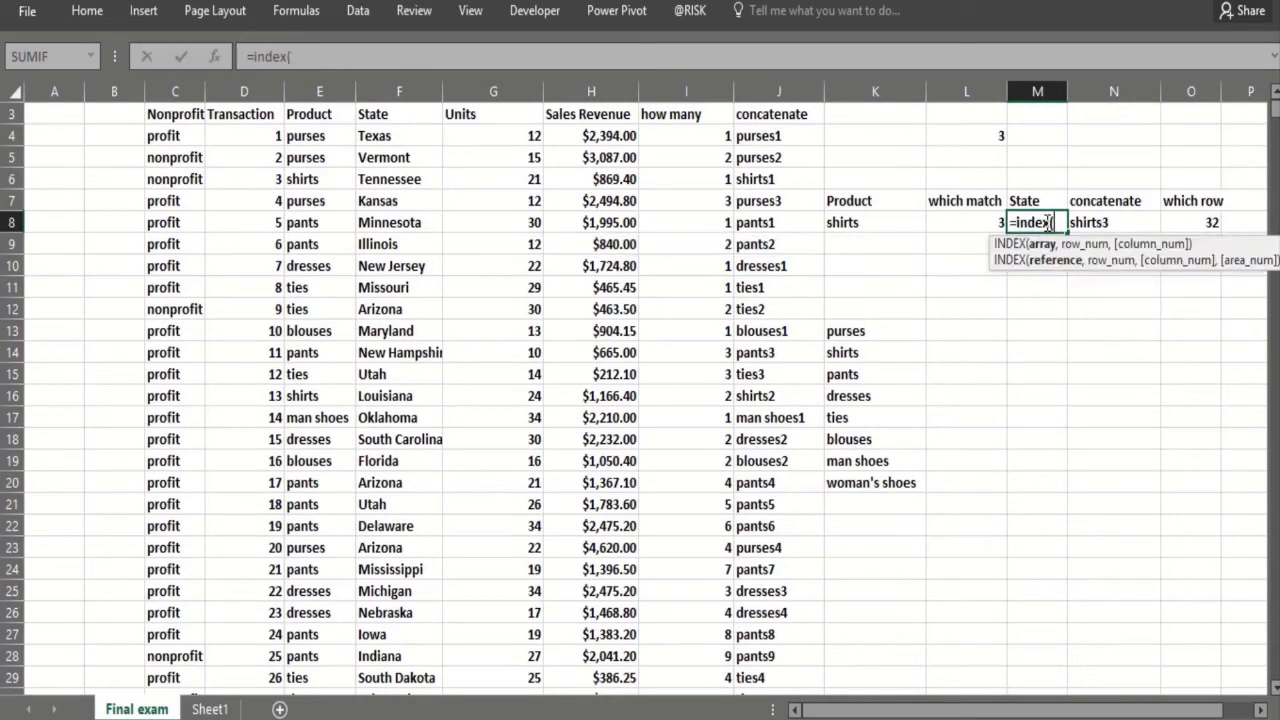
scroll(339, 417, "up", 1)
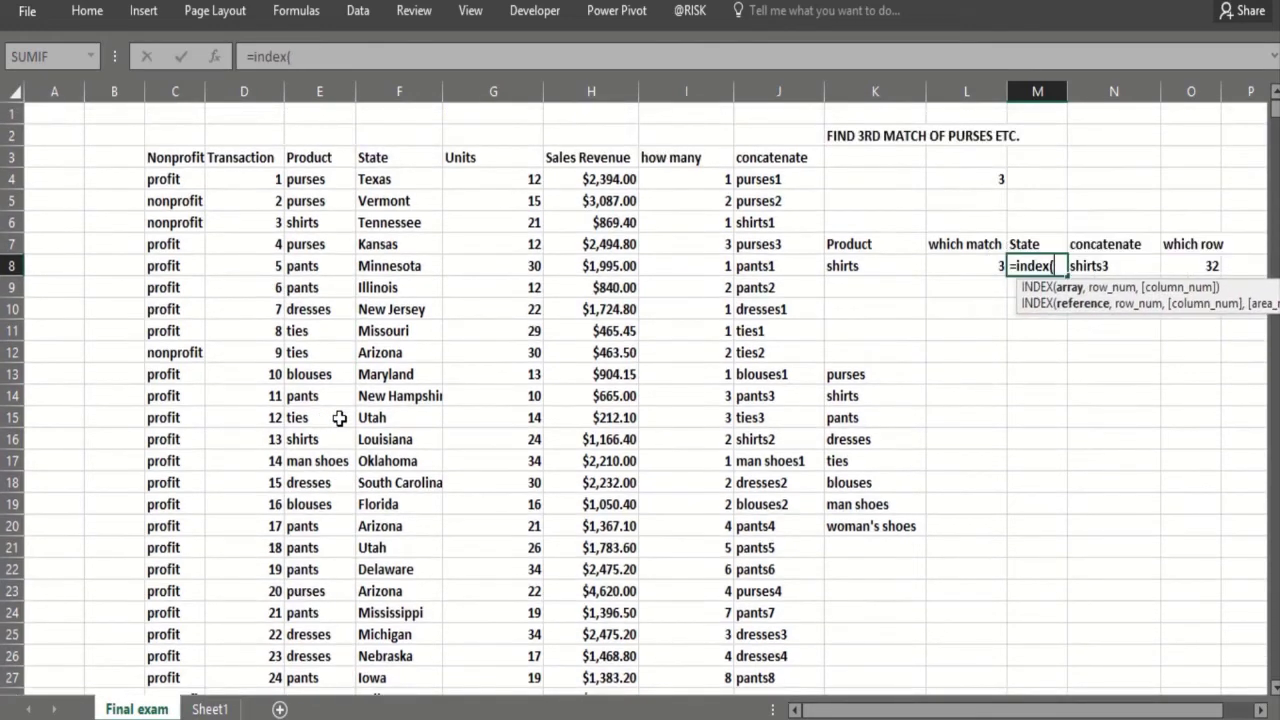
left_click(383, 179)
key("ctrl+shift+Down")
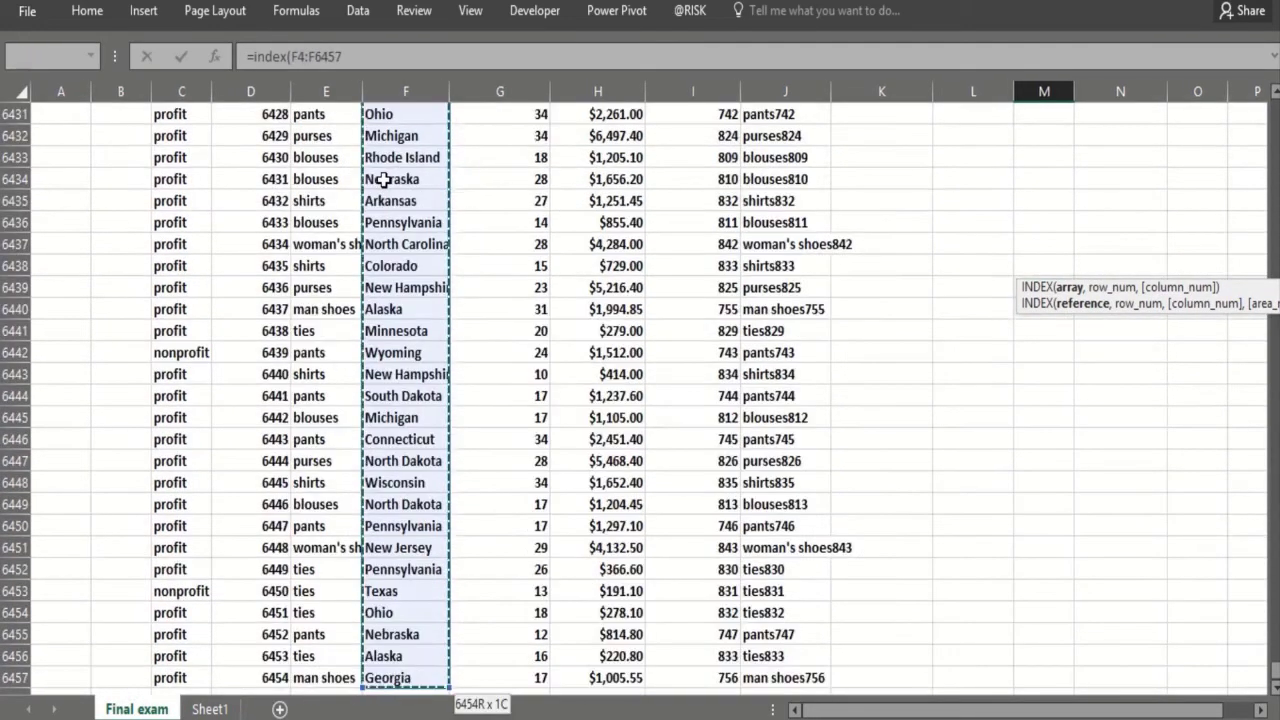
type(",")
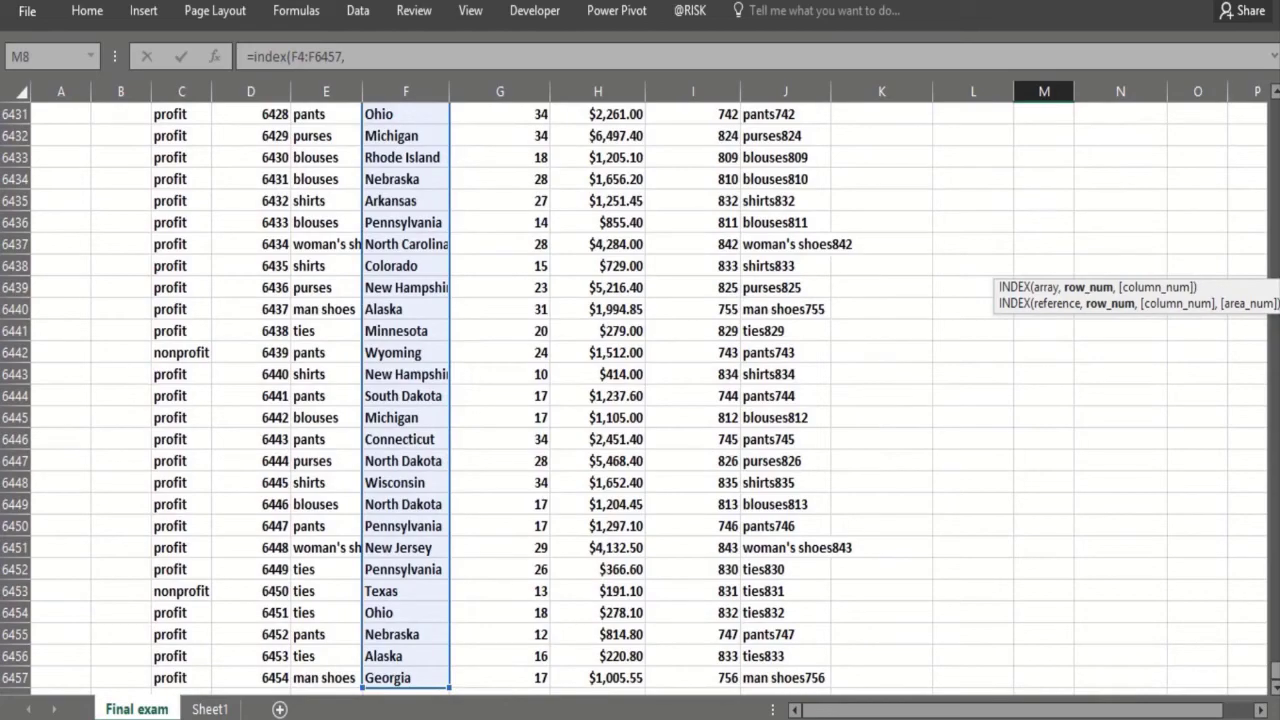
left_click_drag(1274, 678, 1274, 115)
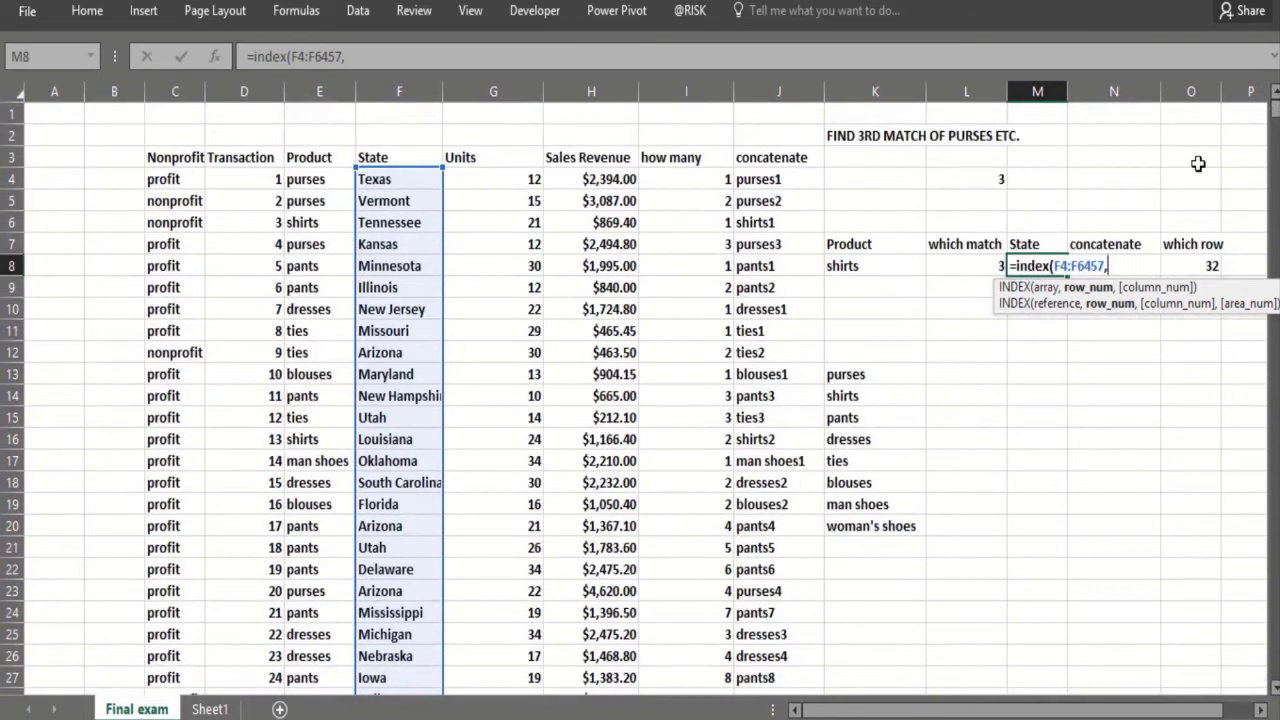
left_click(1182, 264)
type(",")
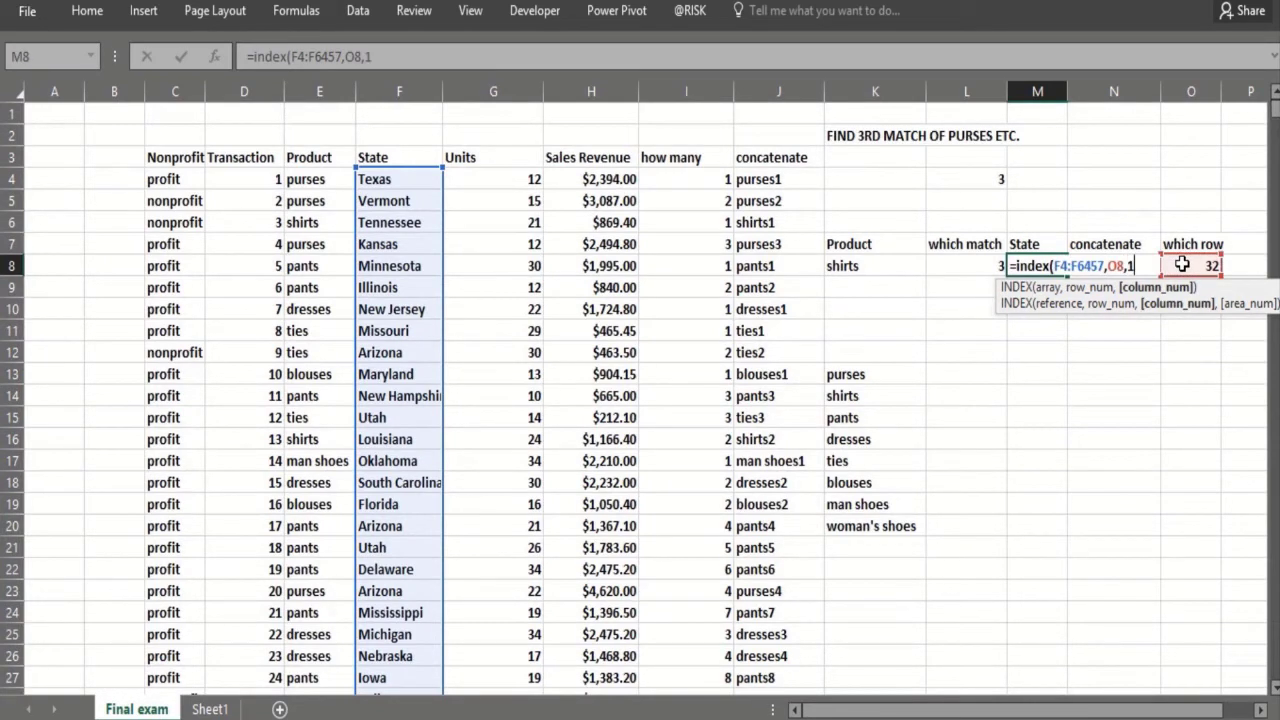
type("1)")
key("Return")
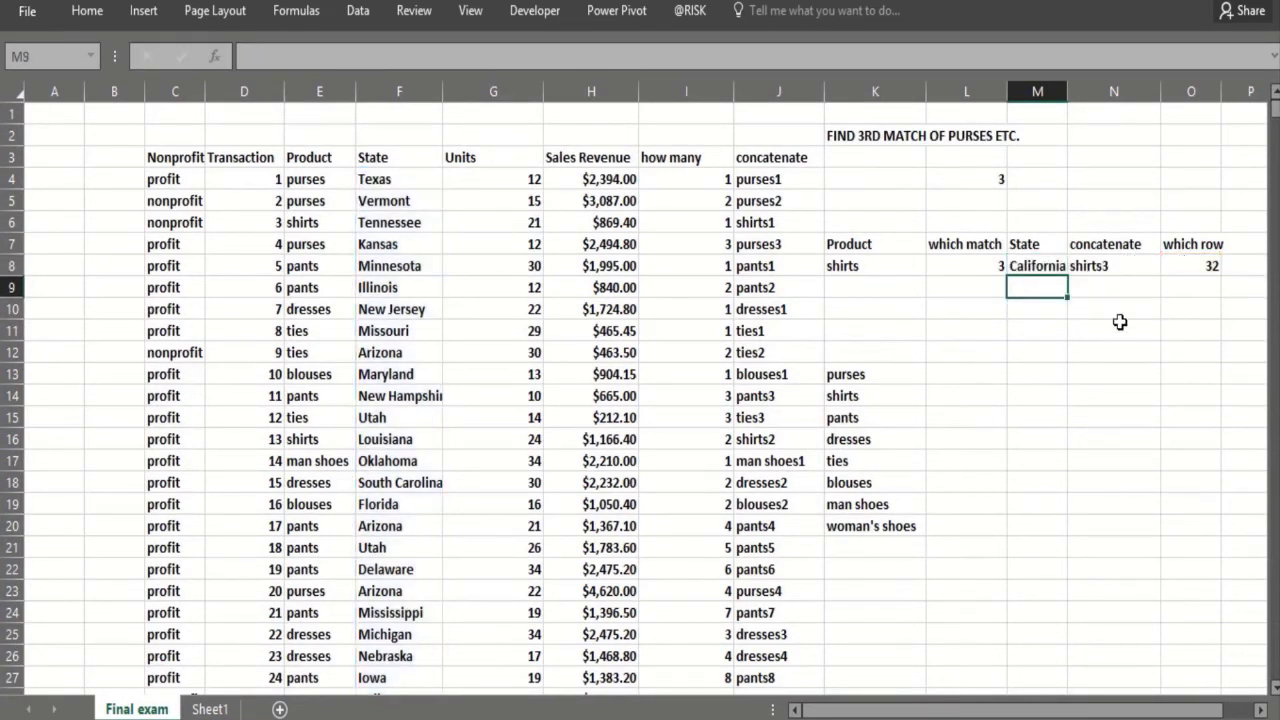
Check the State result in M8 by finding the shirts3 row in the data table and comparing its state
left_click(634, 373)
key("Down")
key("Down")
key("Down")
key("Down")
key("Down")
key("Down")
key("Down")
key("Down")
key("Down")
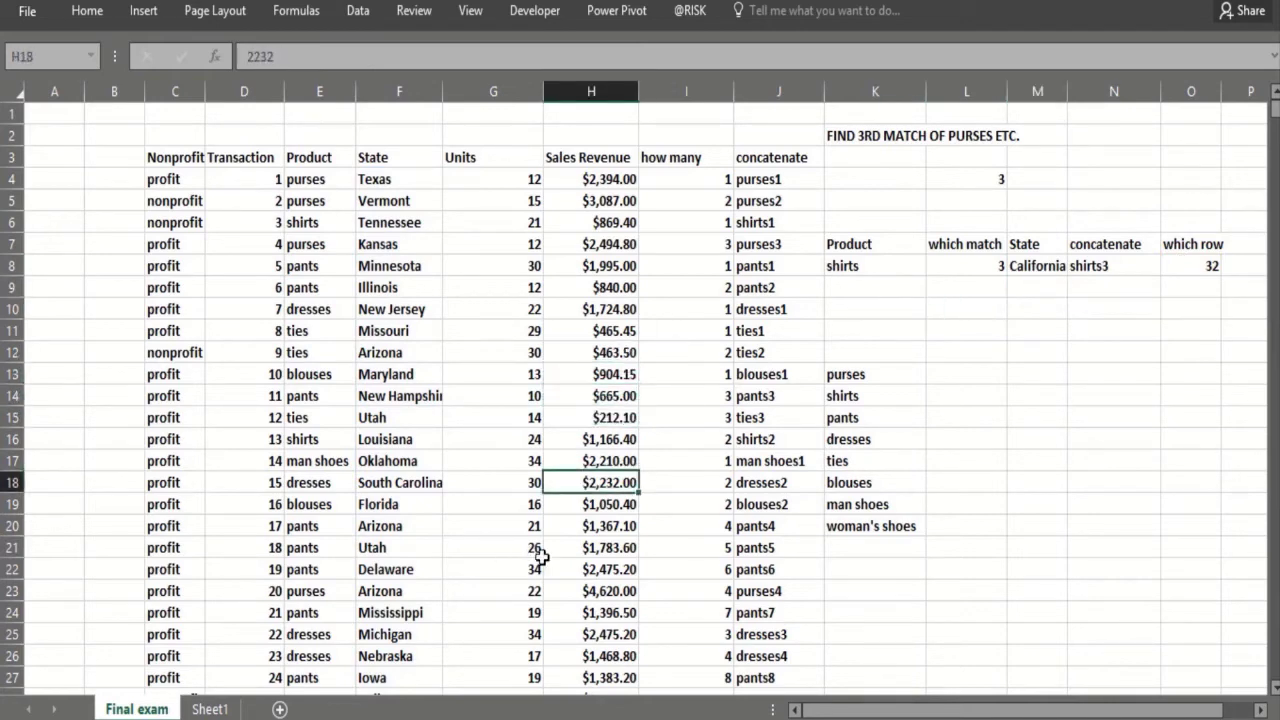
key("Down")
key("Down")
key("Down")
key("Down")
key("Down")
key("Down")
key("Down")
key("Down")
key("Down")
key("Down")
key("Down")
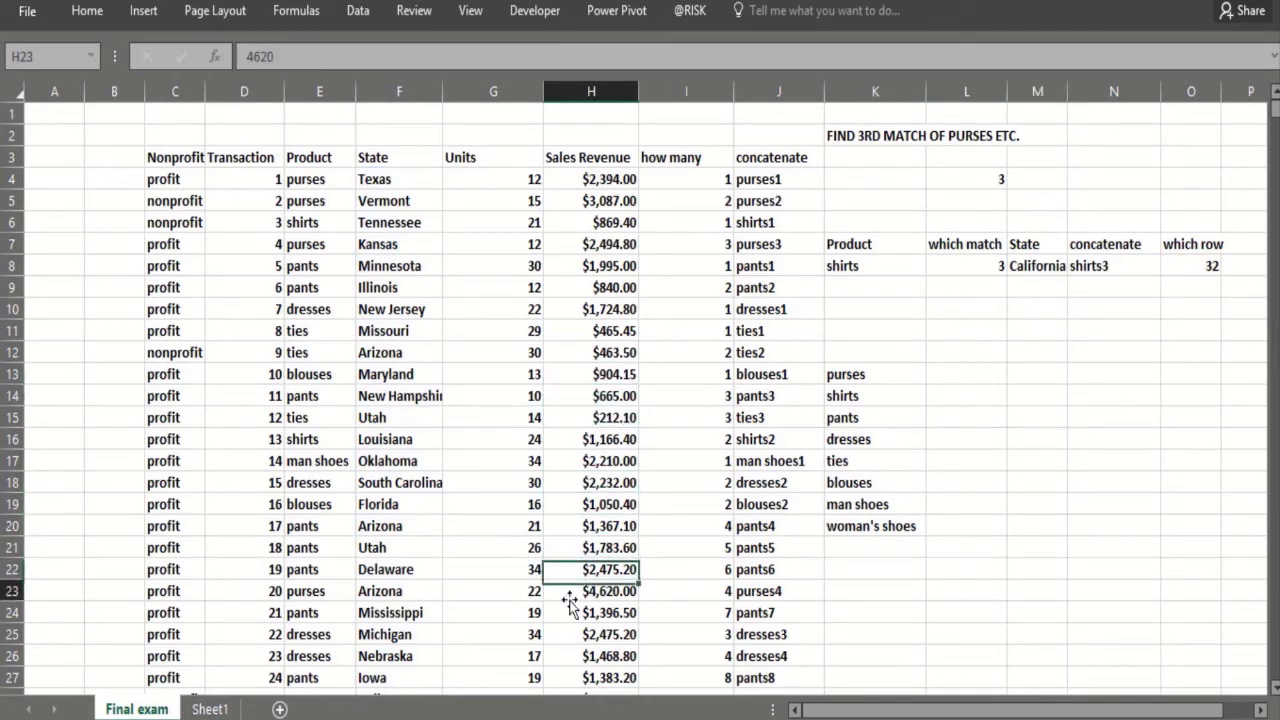
key("Down")
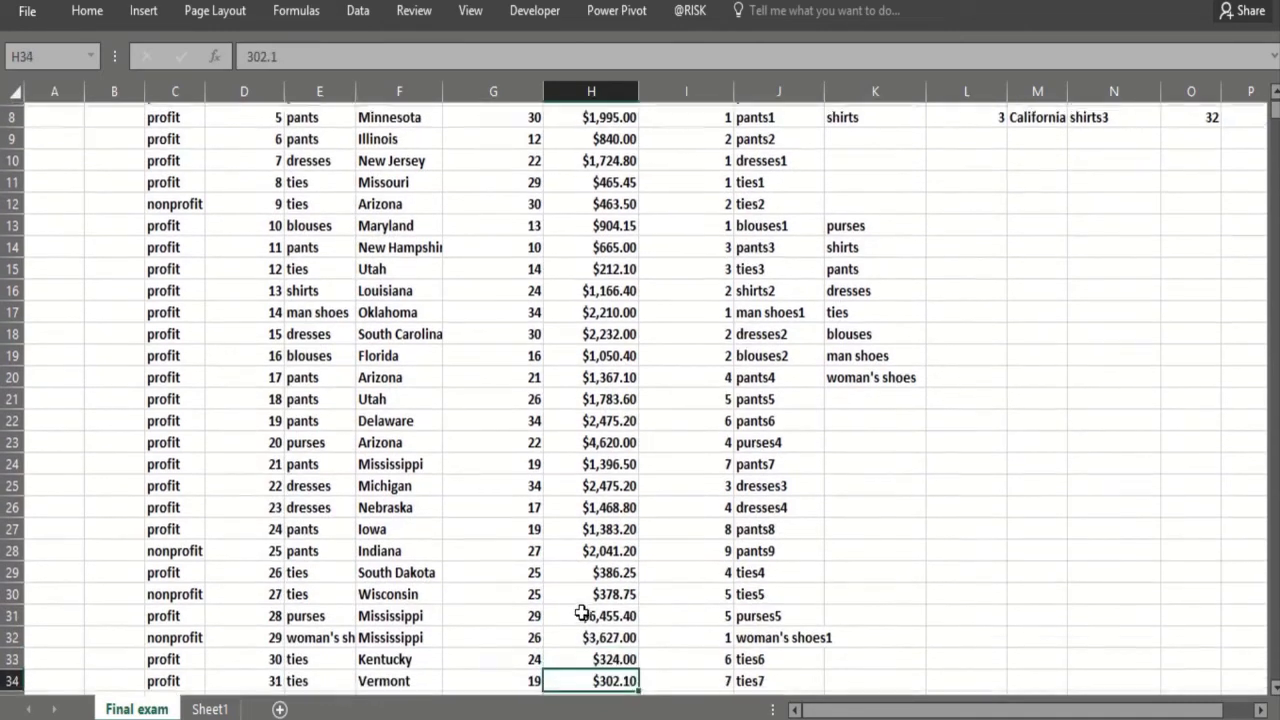
key("Down")
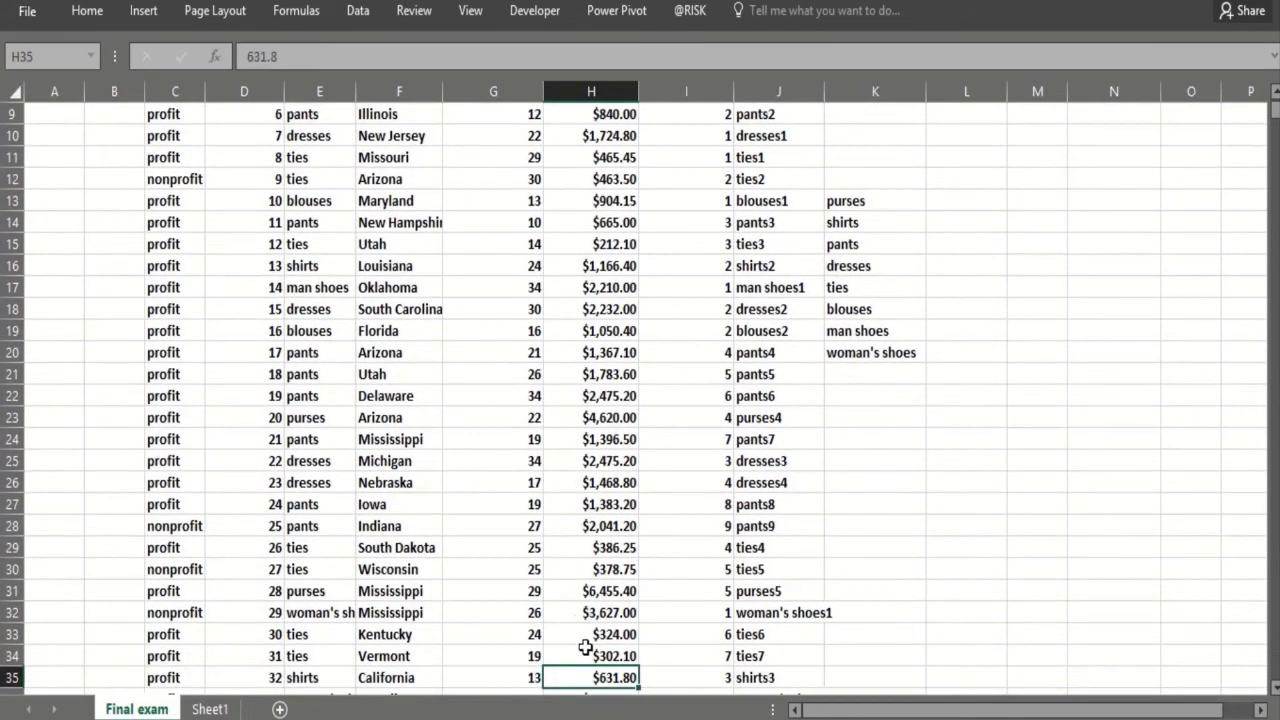
left_click(425, 680)
key("Up")
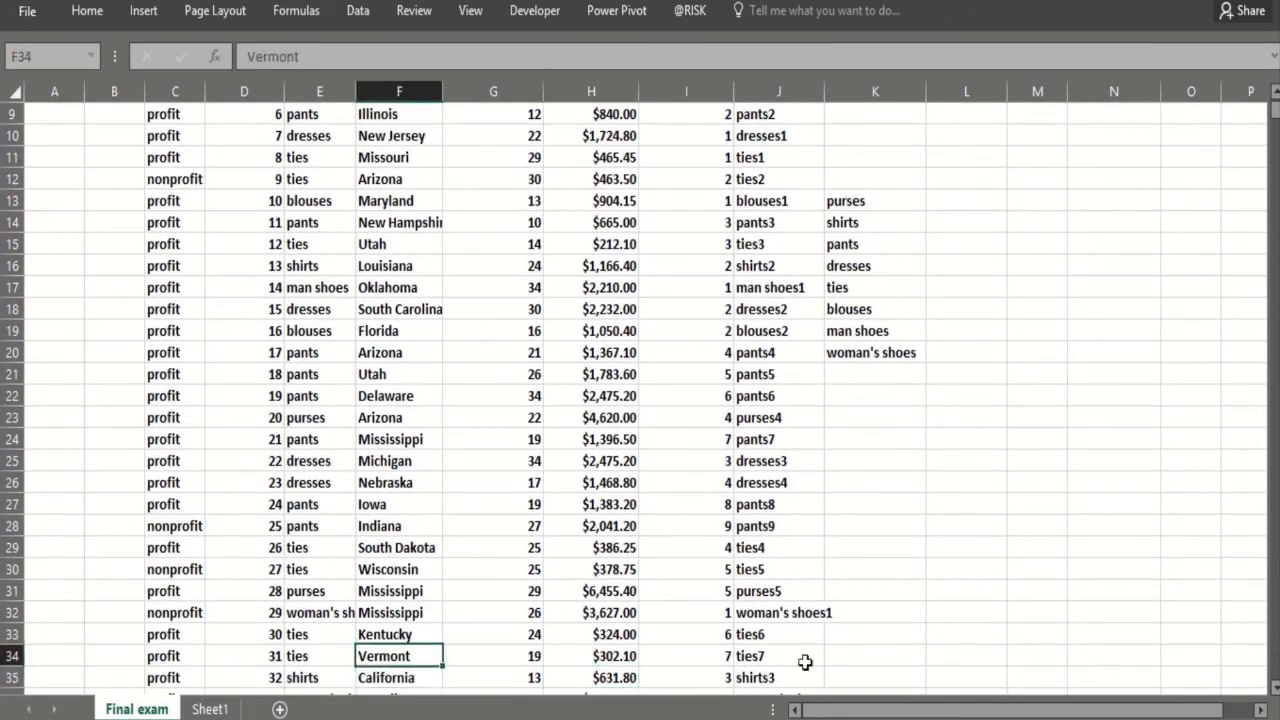
key("Up")
key("Up")
key("Up")
key("Up")
key("Up")
key("Up")
key("Up")
key("Up")
key("Up")
key("Up")
key("Up")
key("Up")
key("Up")
key("Up")
key("Up")
key("Up")
key("Up")
key("Up")
key("Up")
key("Up")
key("Up")
key("Up")
key("Up")
key("Up")
key("Up")
key("Up")
key("Up")
key("Up")
key("Up")
key("Up")
key("Up")
key("Up")
key("Up")
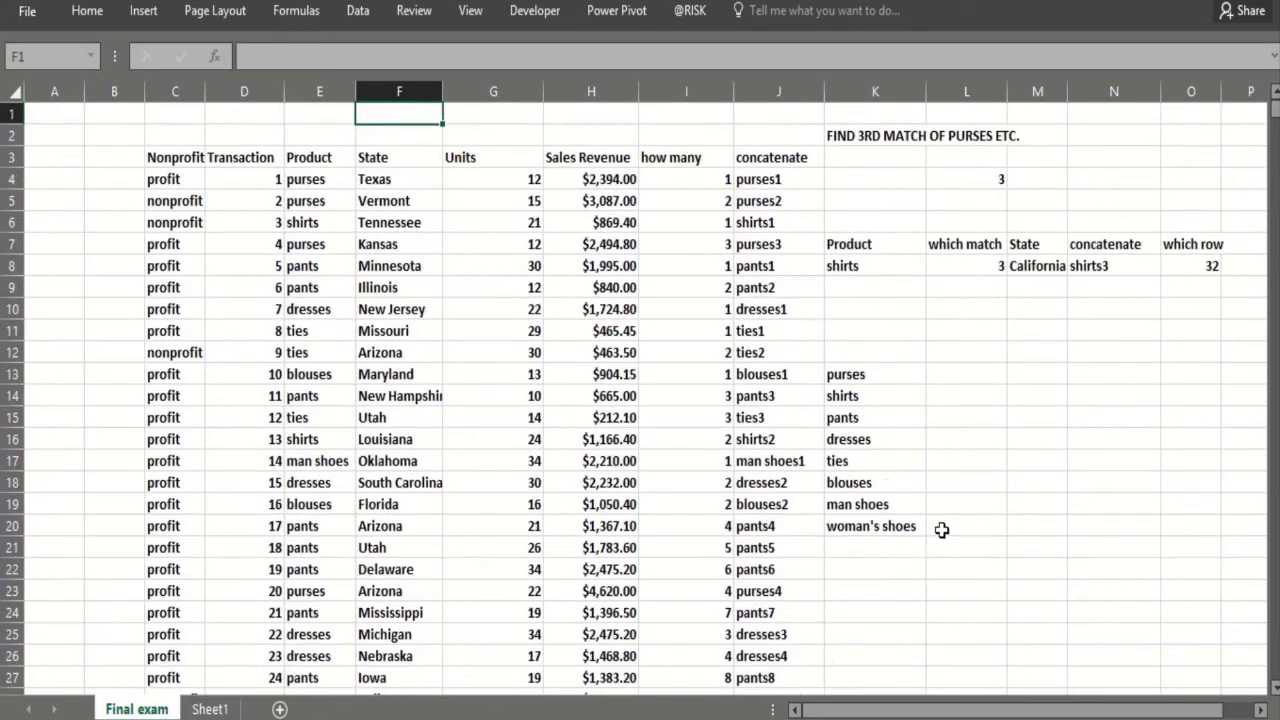
Set the which match value in cell L8 to 2 and compare the returned state with the shirts2 data row
left_click(987, 332)
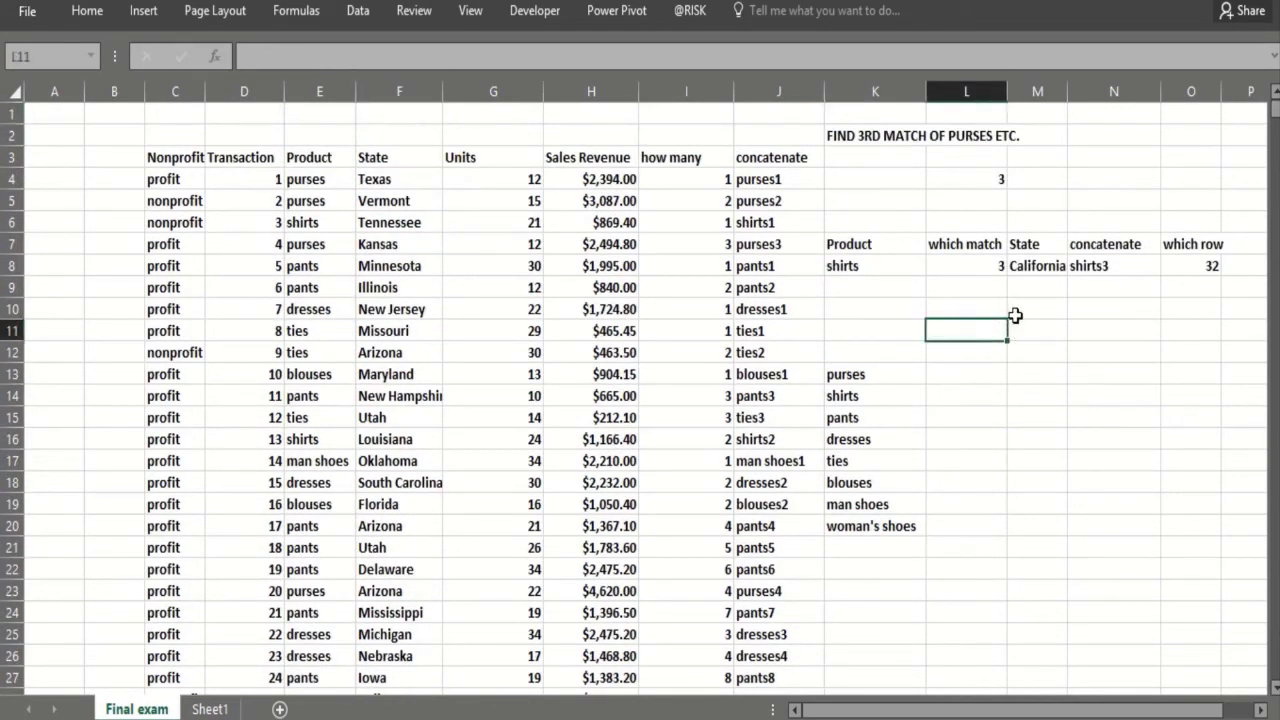
left_click(1028, 307)
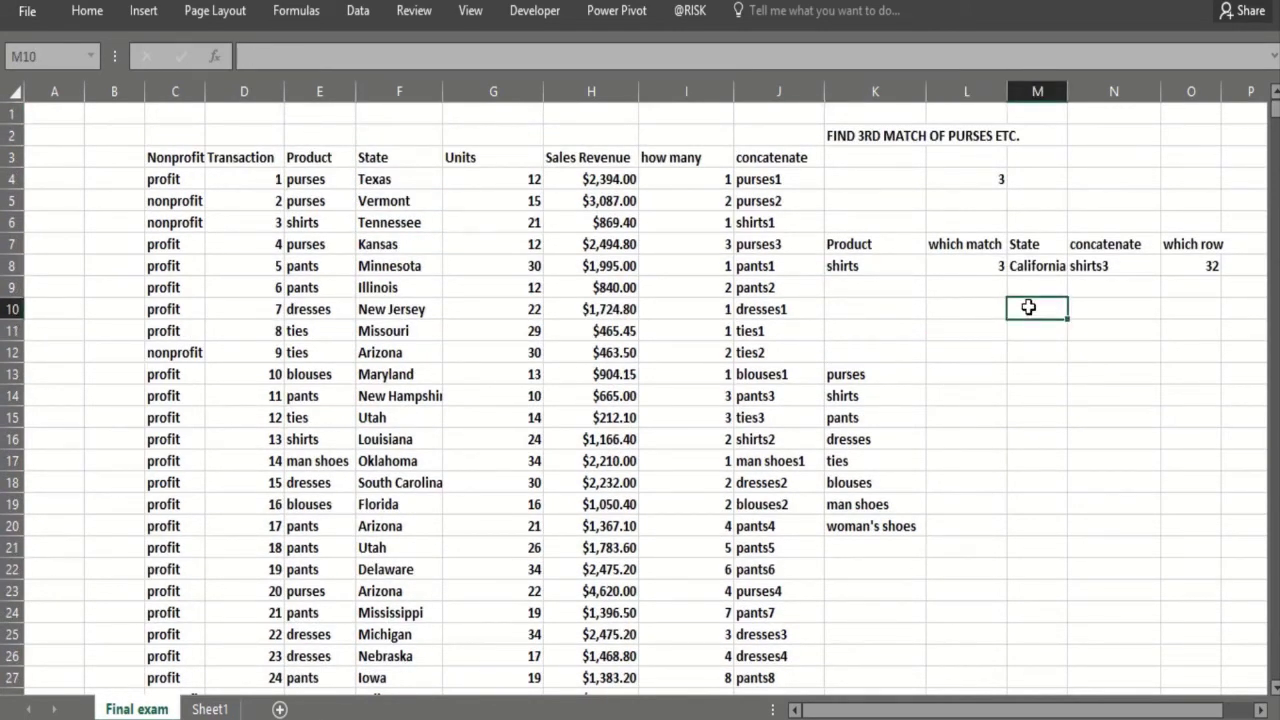
left_click(989, 265)
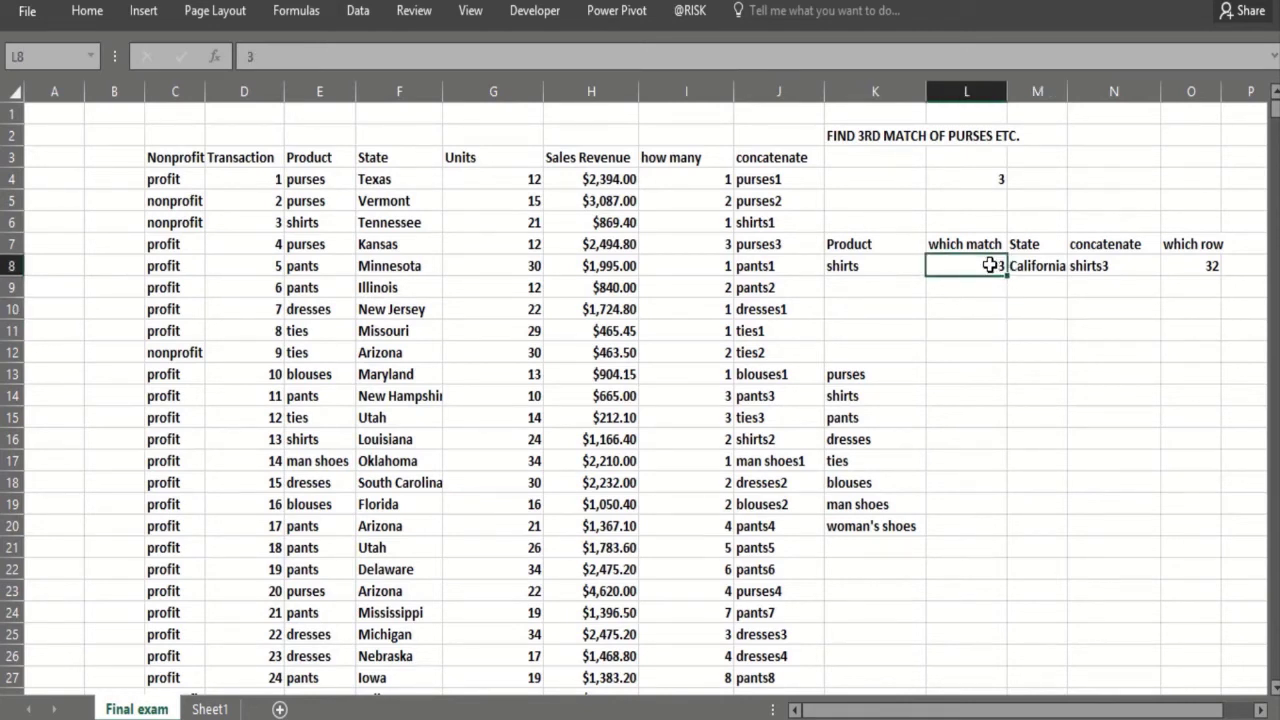
type("2")
key("Return")
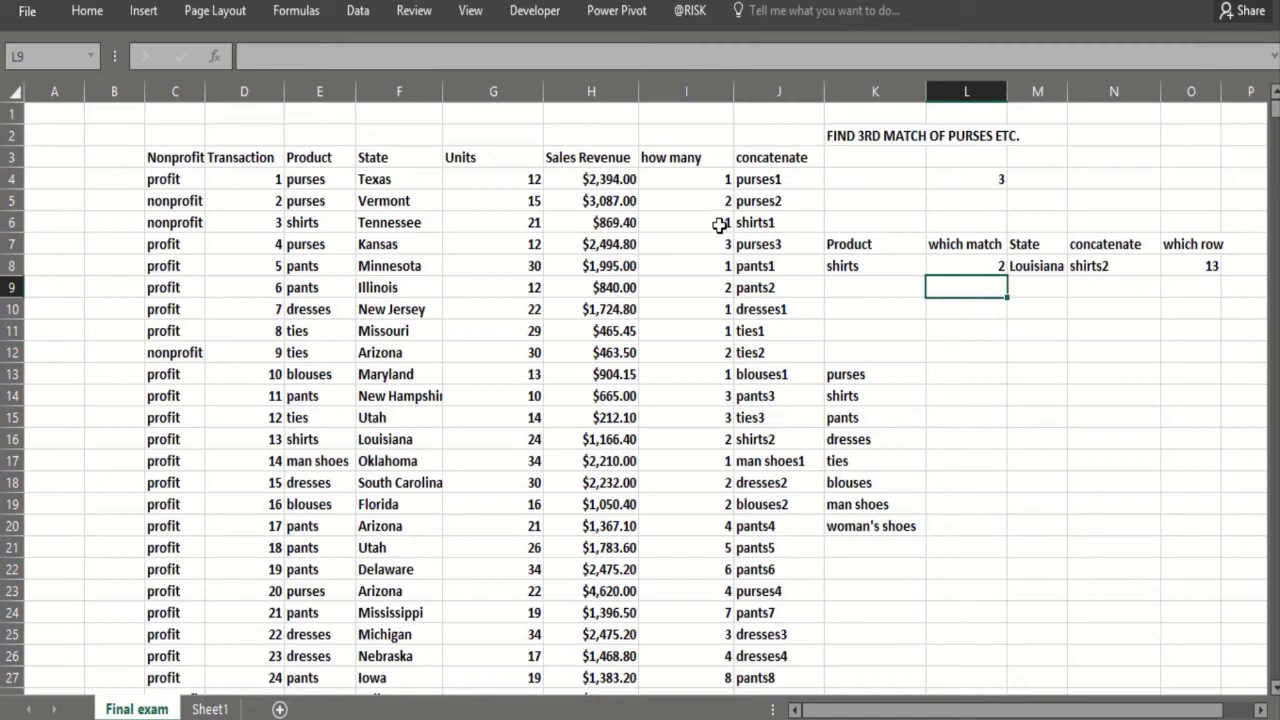
left_click(747, 440)
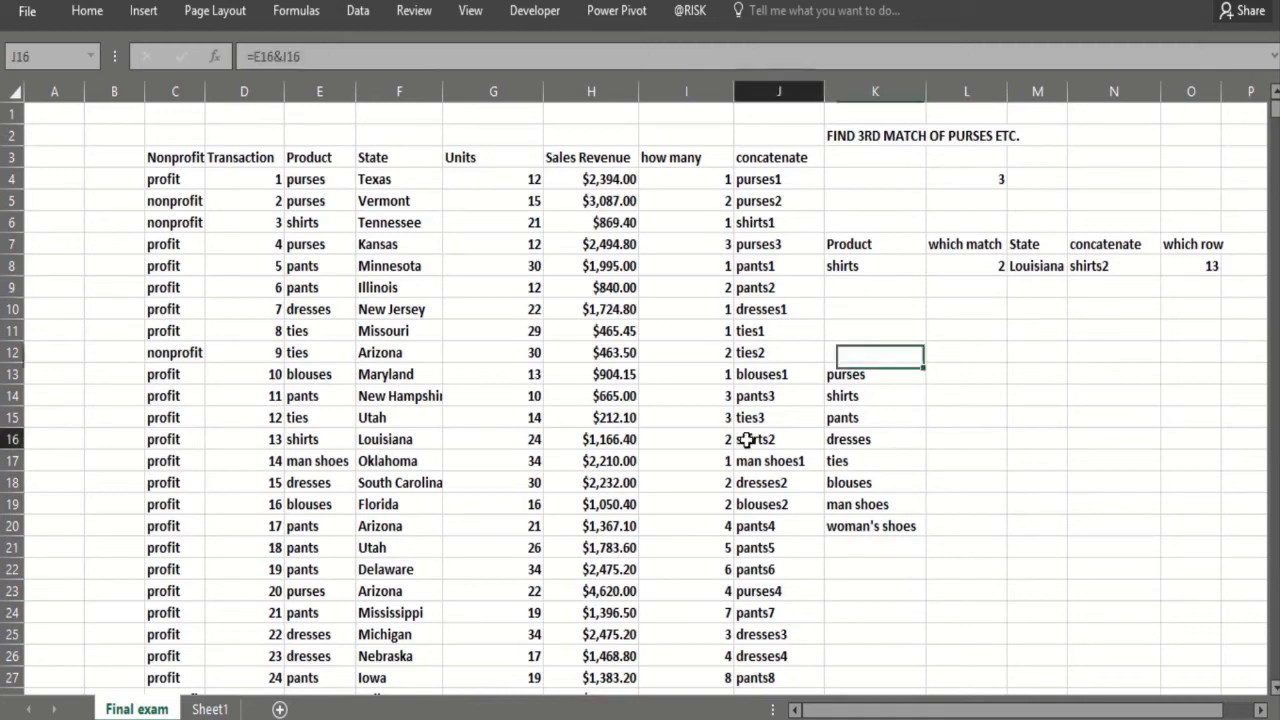
left_click(370, 446)
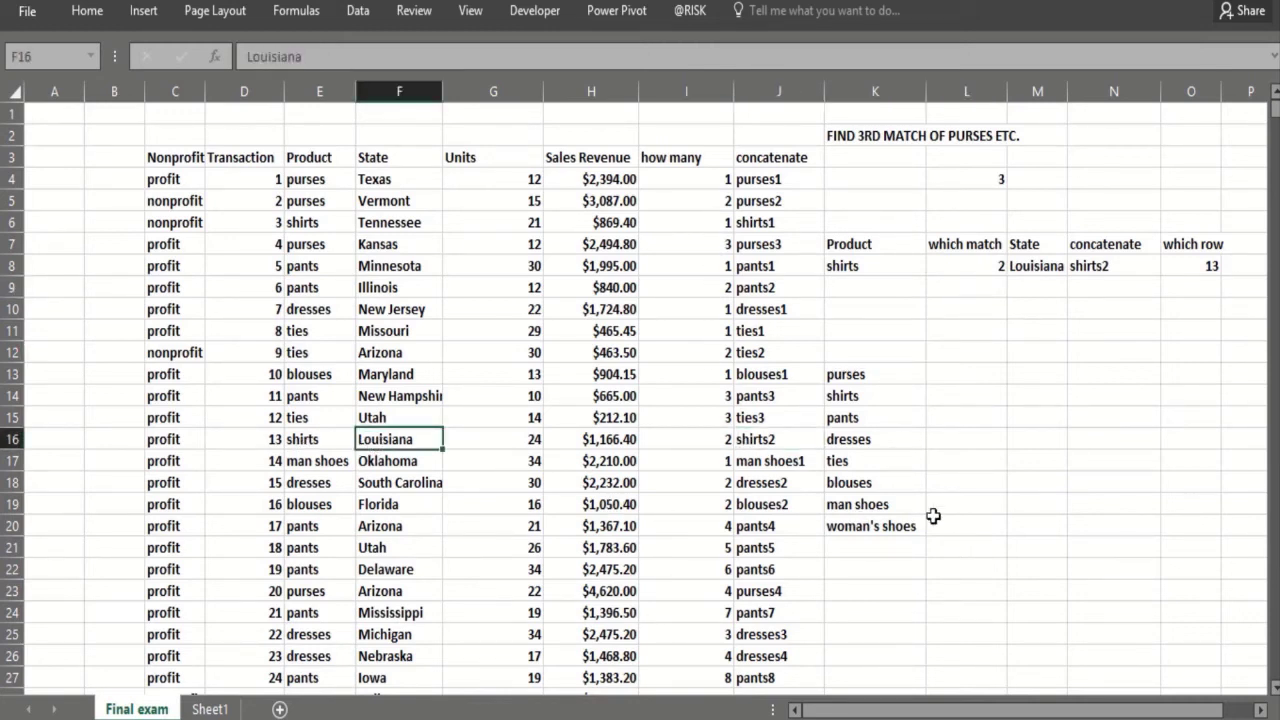
left_click(962, 488)
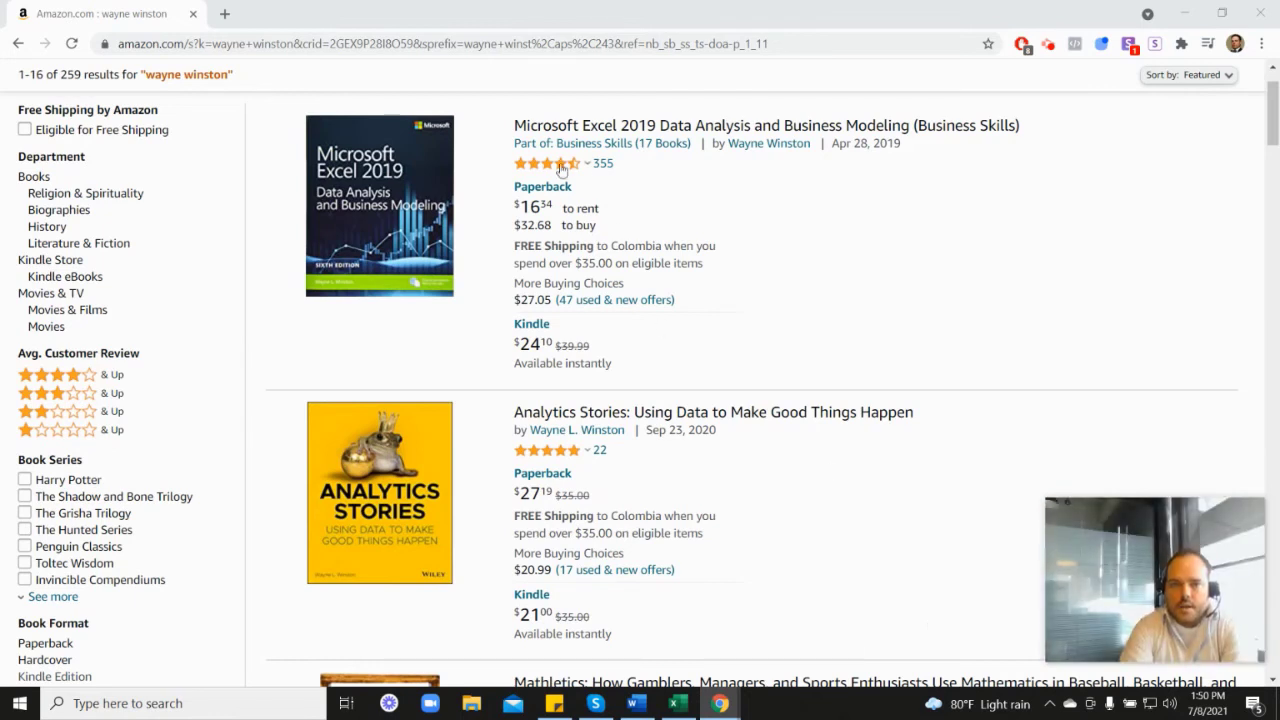
In the browser, look through the author's books in the Amazon search results and check the customer ratings of Marketing Analytics
mouse_move(548, 172)
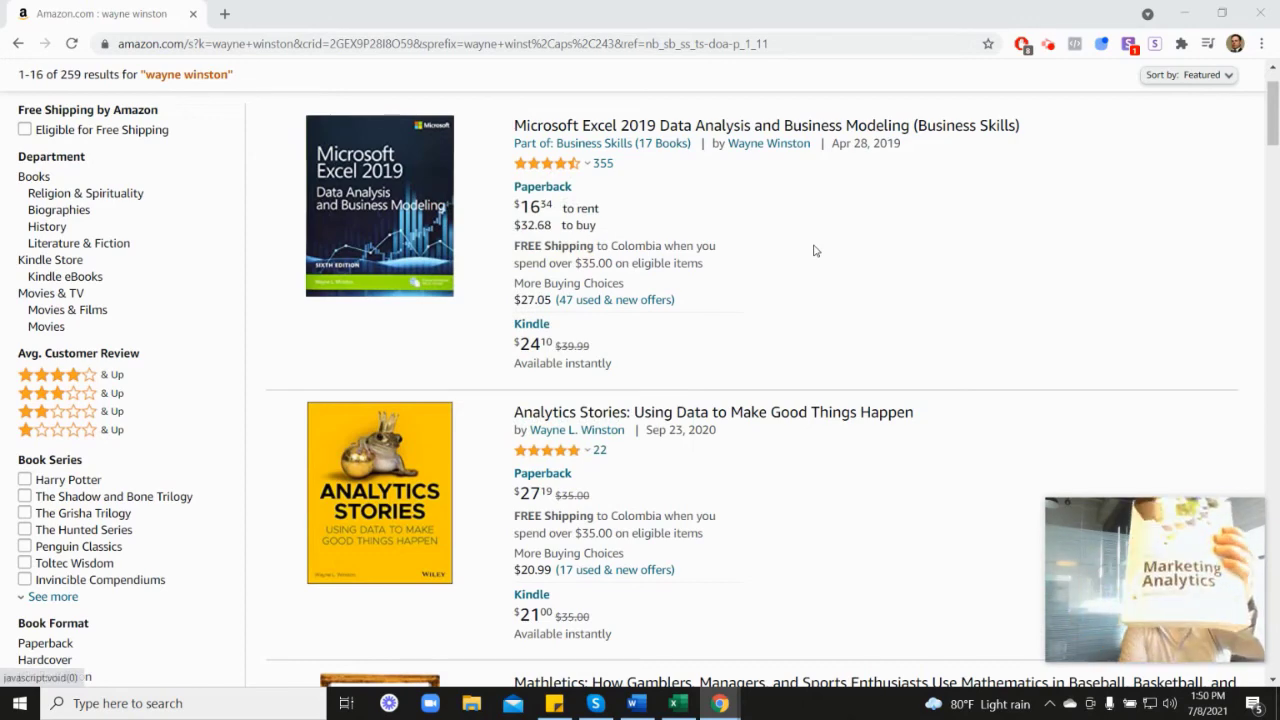
scroll(1134, 417, "down", 5)
scroll(1167, 351, "down", 3)
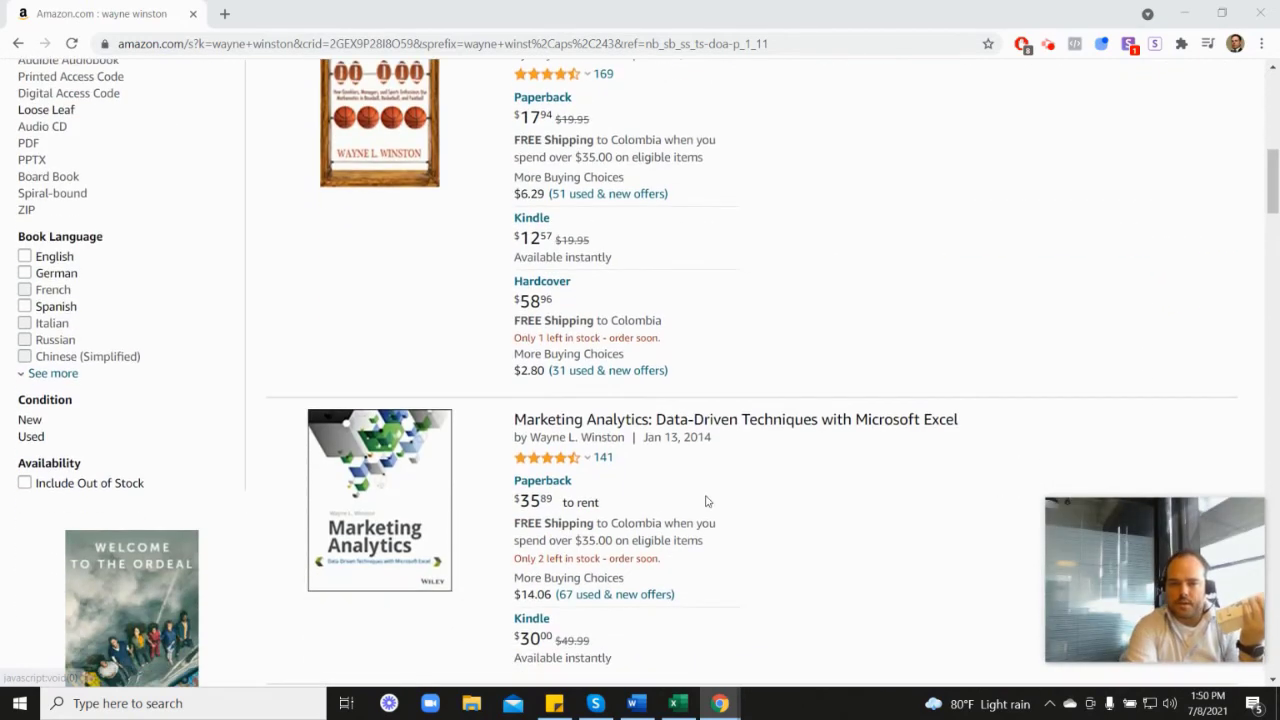
mouse_move(565, 376)
scroll(565, 376, "up", 6)
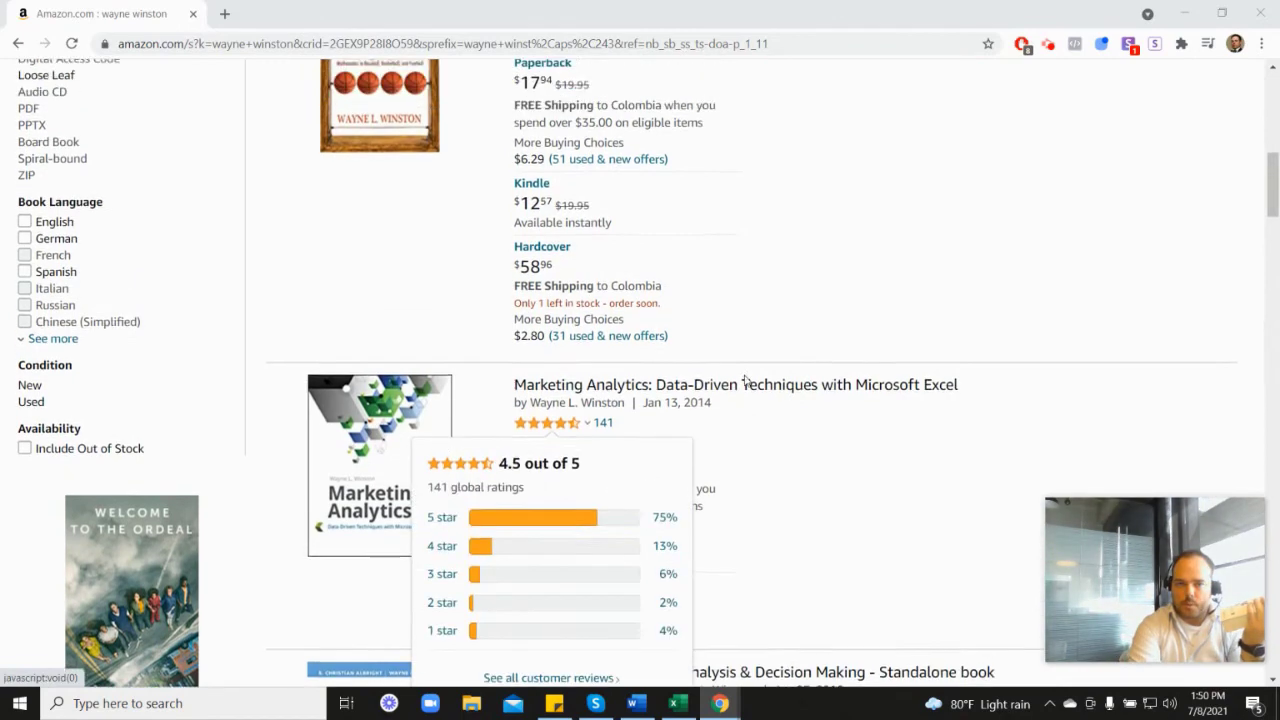